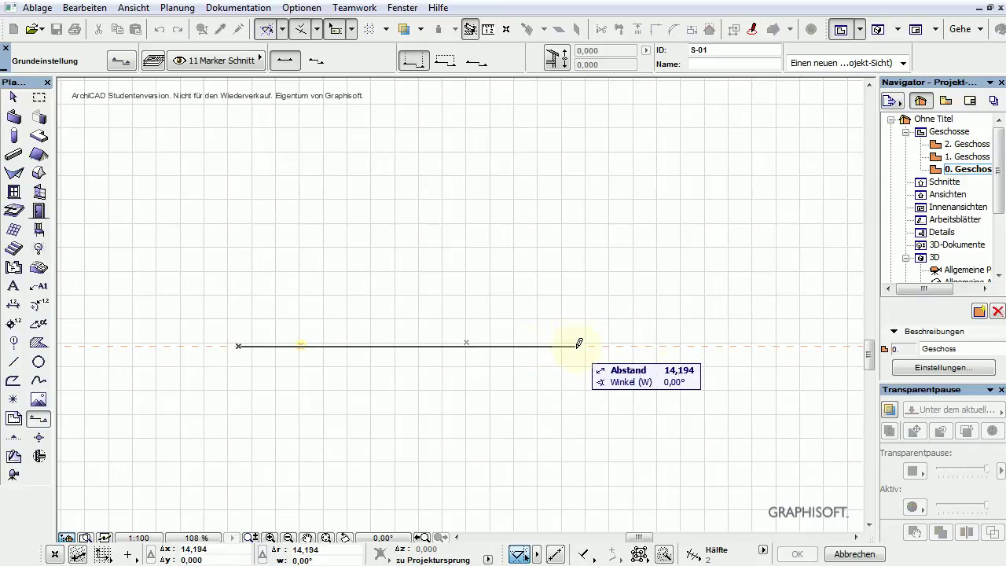
- Finish a horizontal section line about 14.19 m long, facing upward in the plan, and open section S-01
click(577, 344)
click(571, 220)
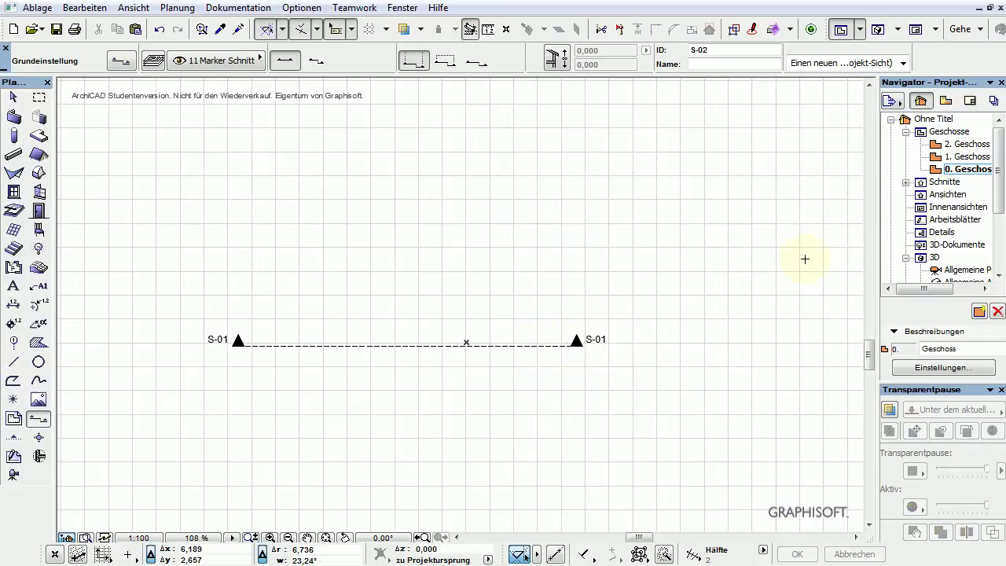
double_click(937, 194)
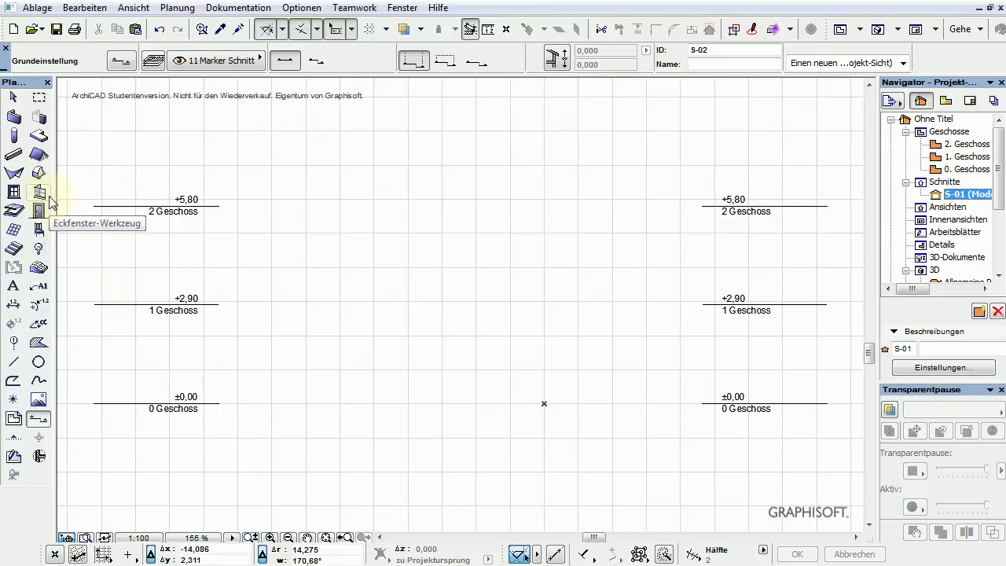
- Draw three separate Morph circles in the section with radii of about 0.56, 0.79 and 0.50 m
click(38, 173)
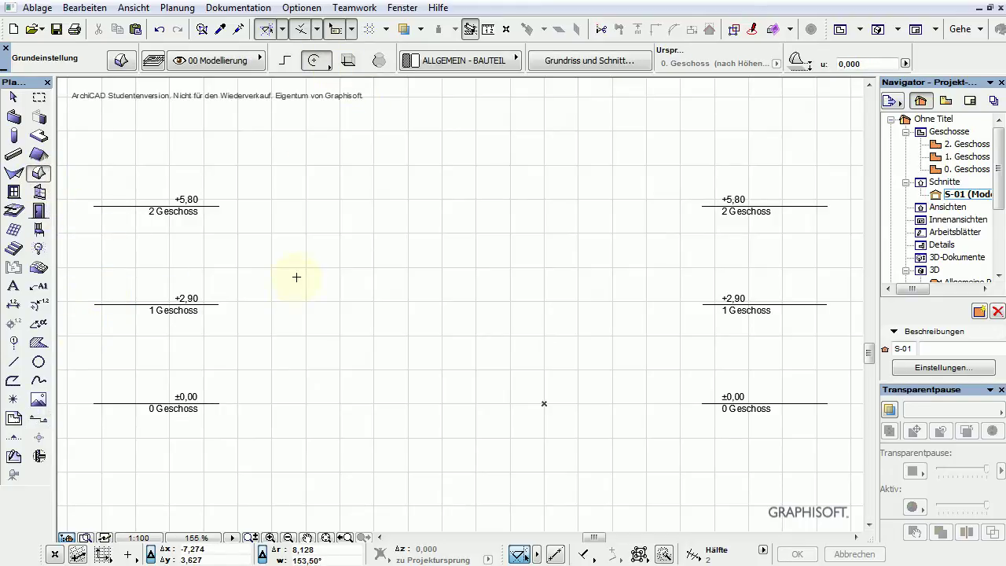
click(376, 314)
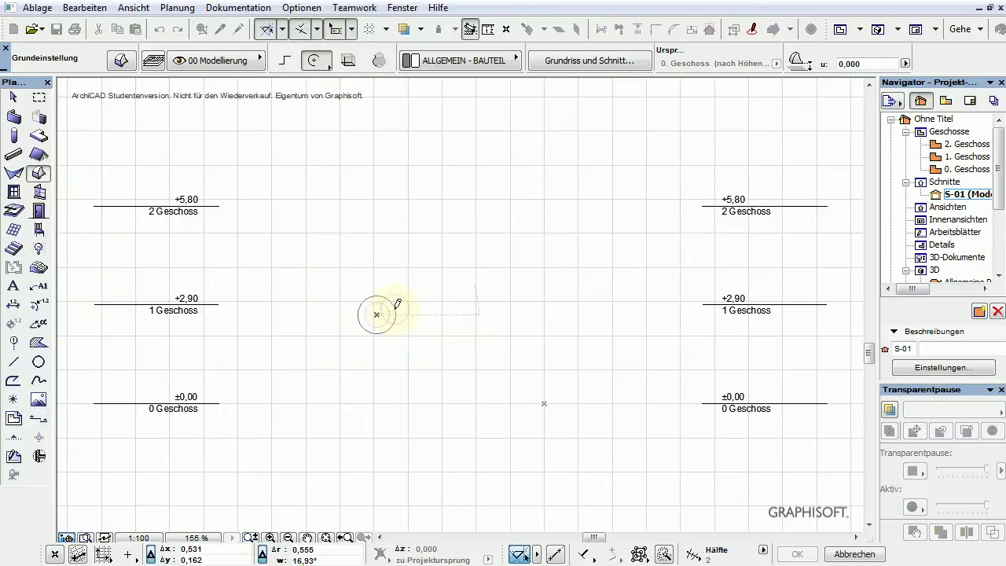
click(393, 308)
click(459, 271)
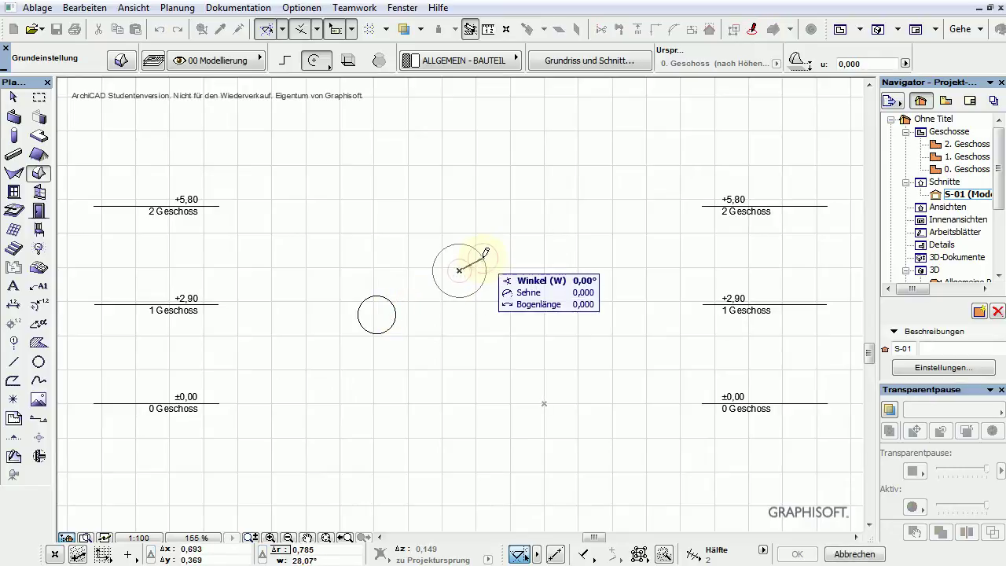
click(484, 256)
click(428, 325)
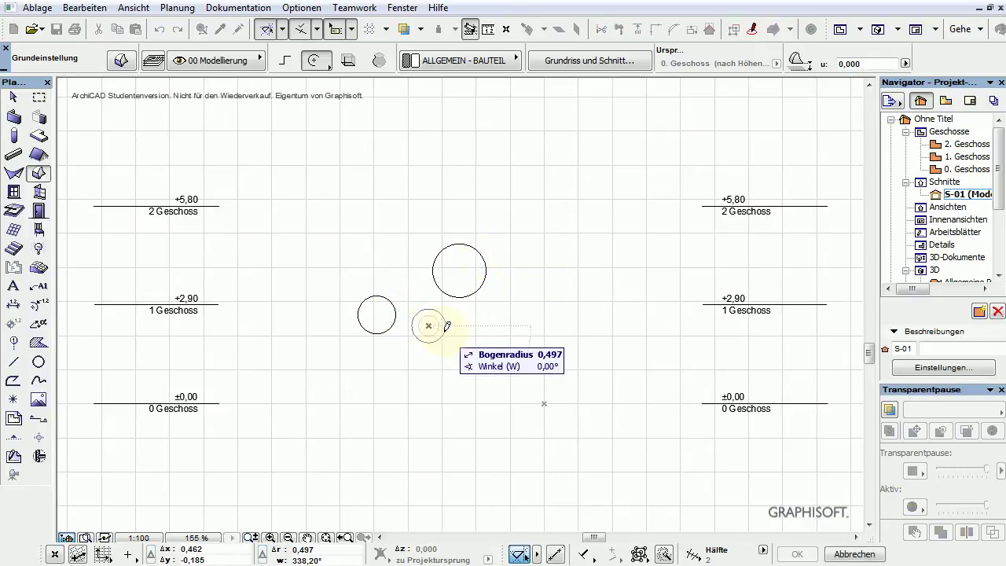
click(445, 326)
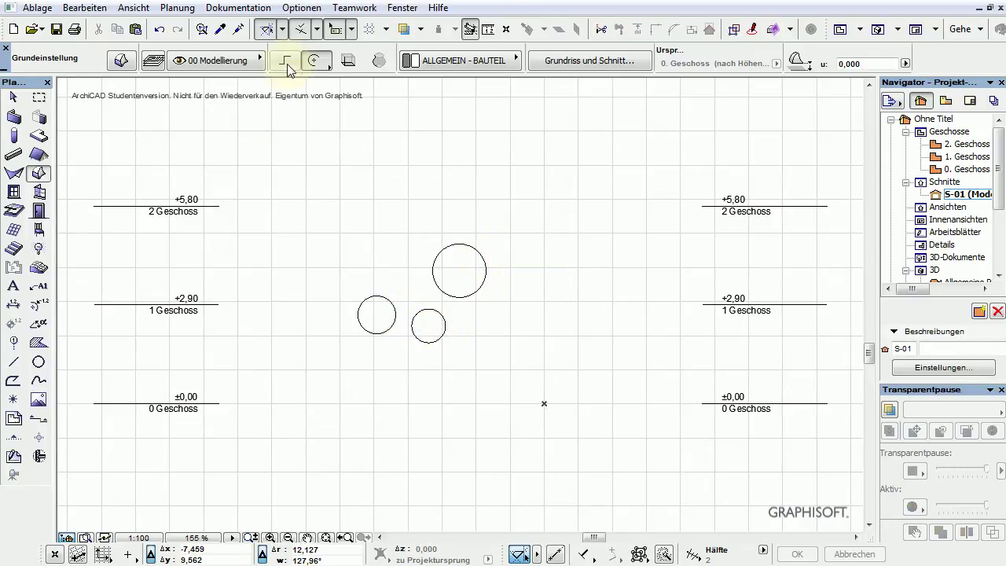
- Draw four small Morph rectangles around and between the circles, using the rectangular geometry method
click(289, 66)
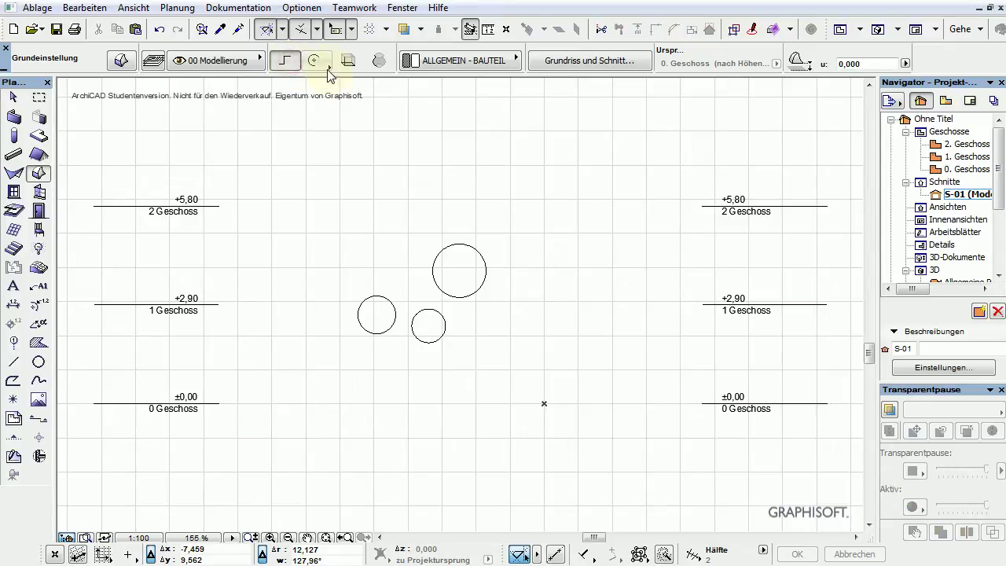
click(327, 69)
click(331, 52)
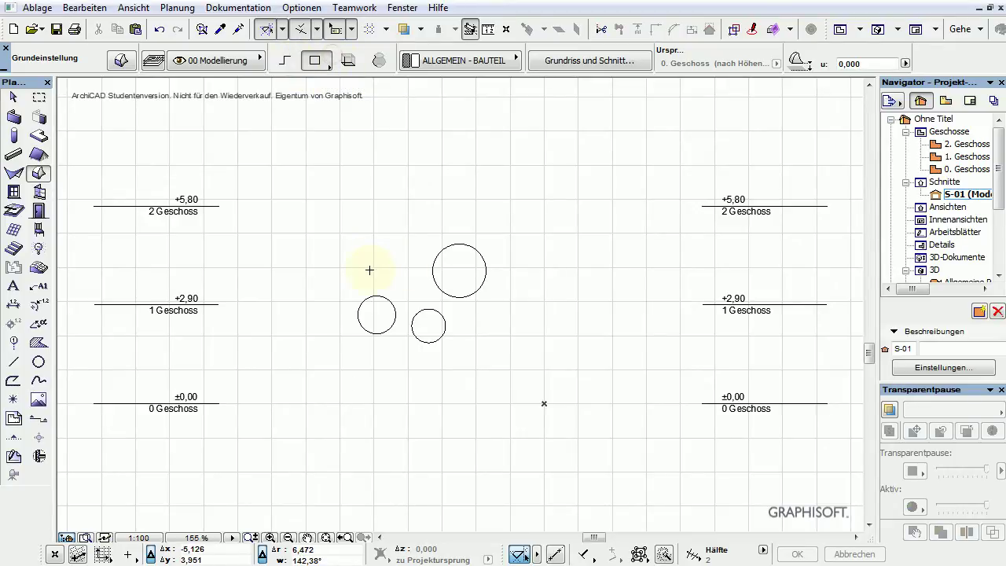
click(369, 269)
click(405, 251)
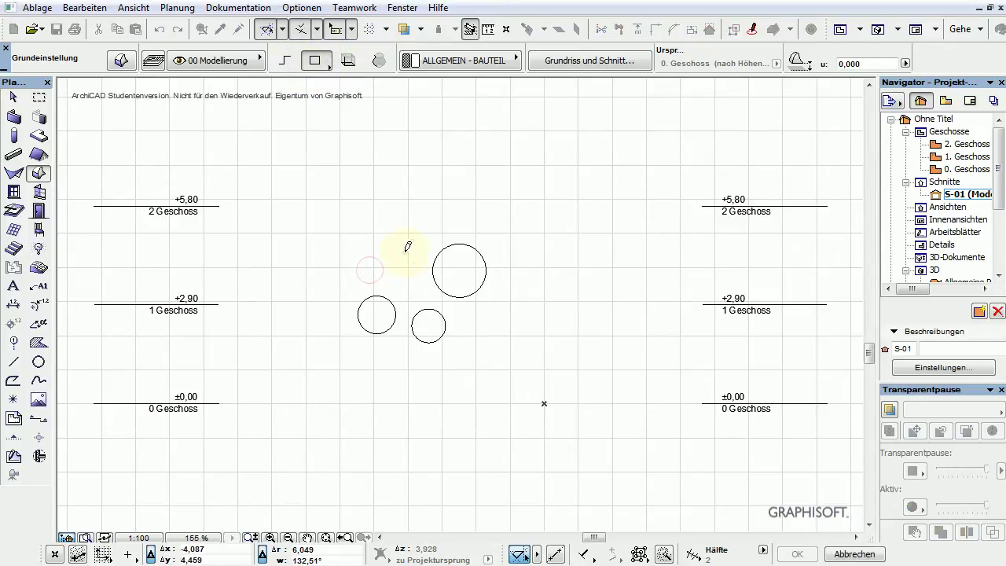
click(404, 300)
click(428, 283)
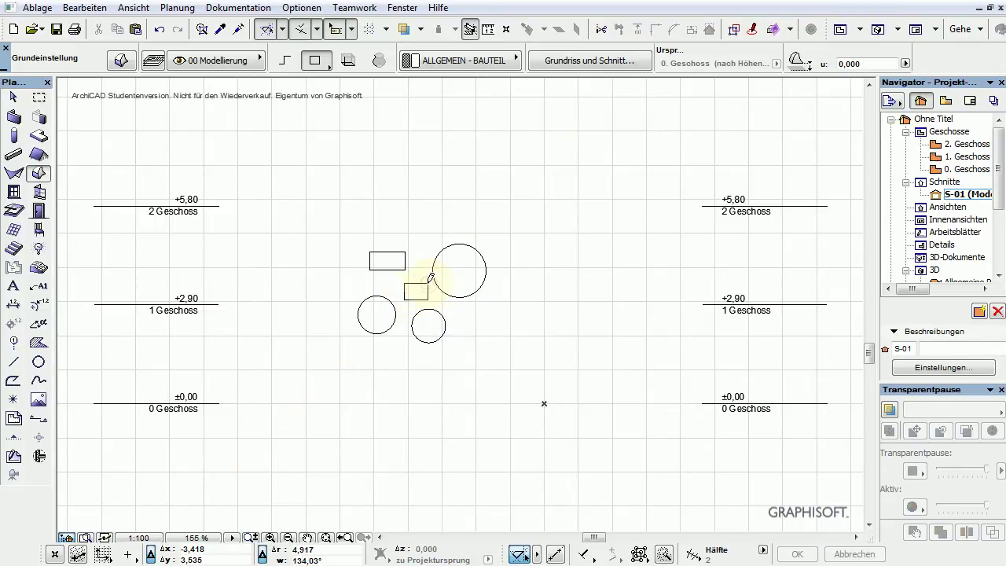
click(500, 247)
click(533, 279)
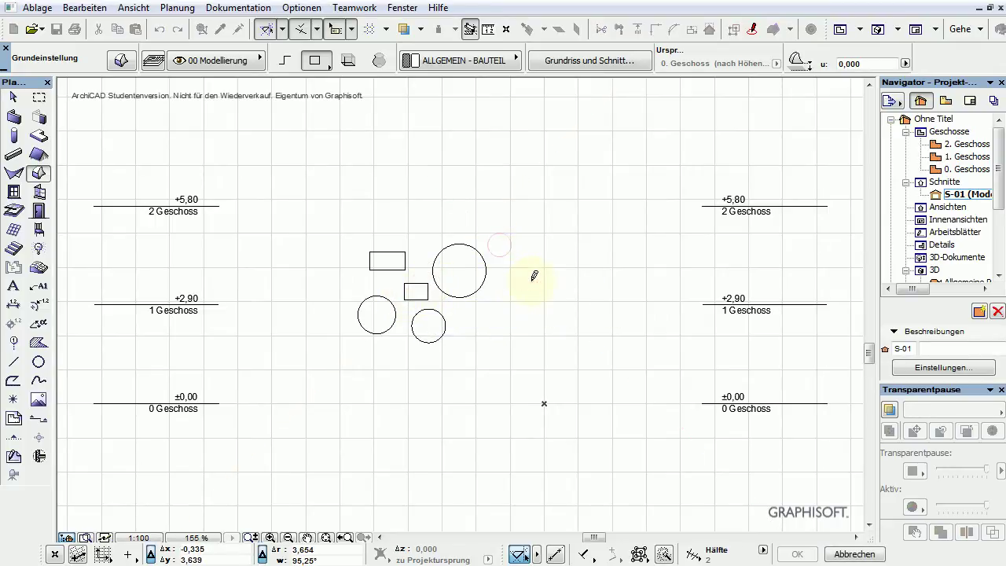
click(461, 310)
click(495, 332)
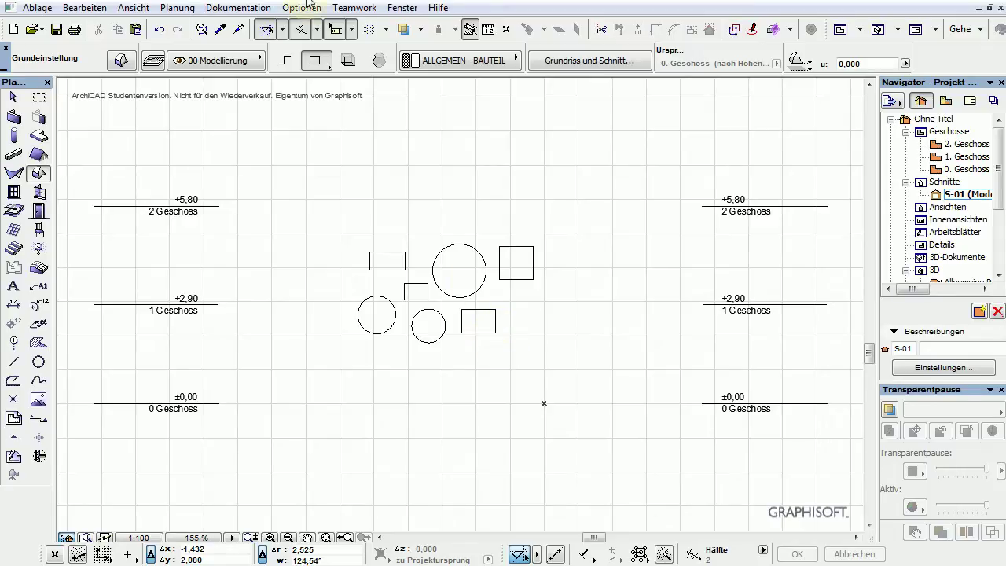
- Draw a closed, bent seven-cornered Morph polygon below and to the left of the circles, using the polygonal method
click(289, 62)
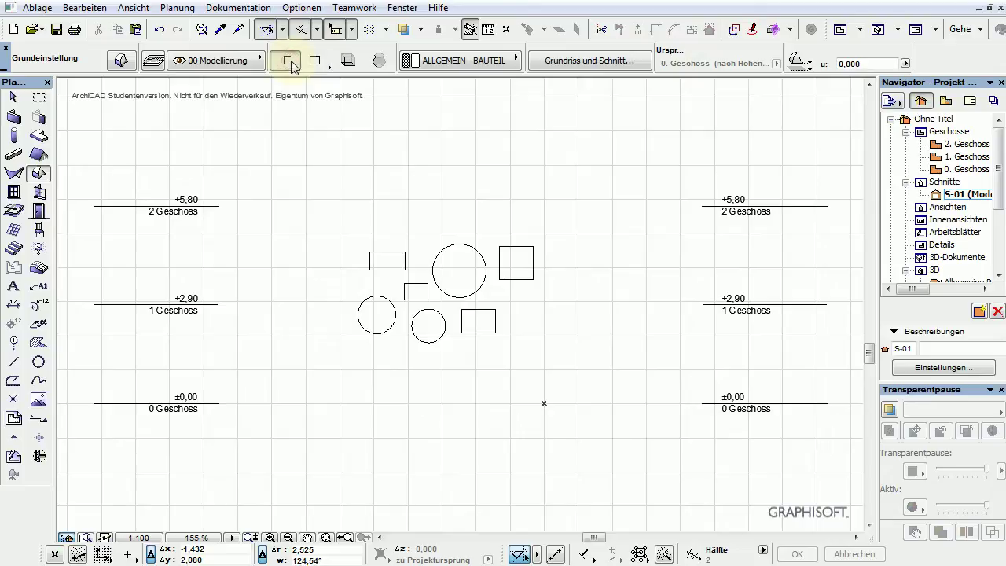
click(297, 323)
click(308, 360)
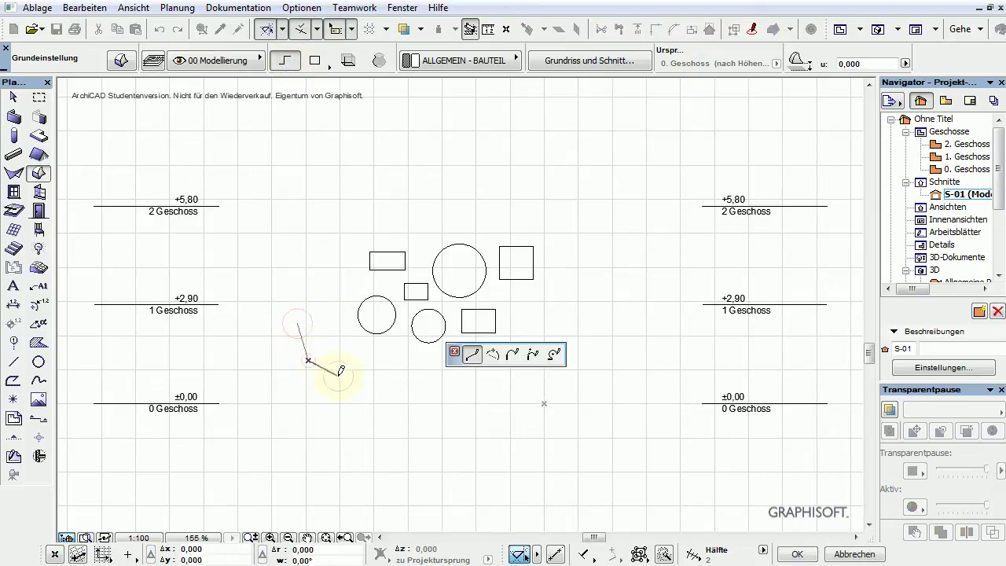
click(391, 386)
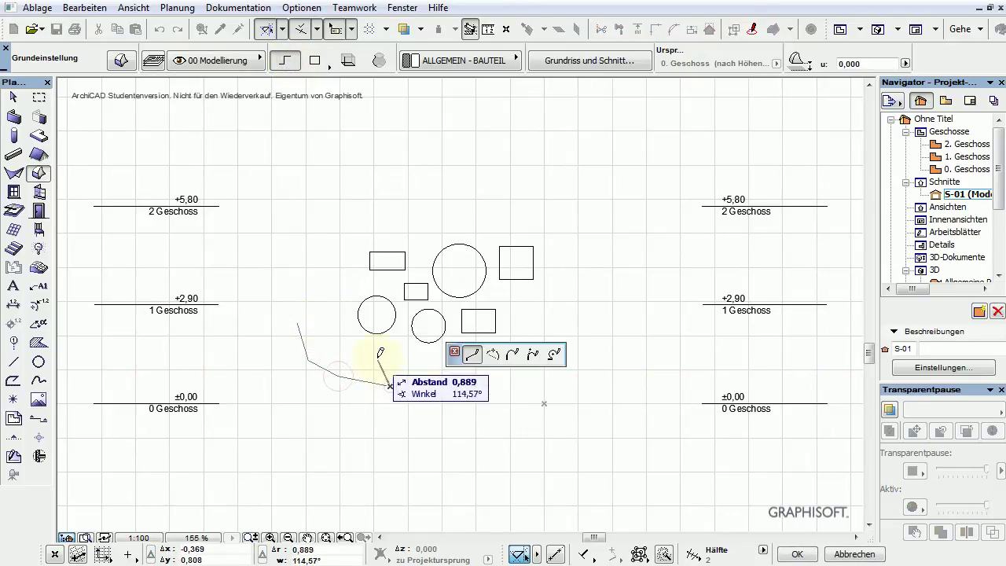
click(323, 321)
click(299, 321)
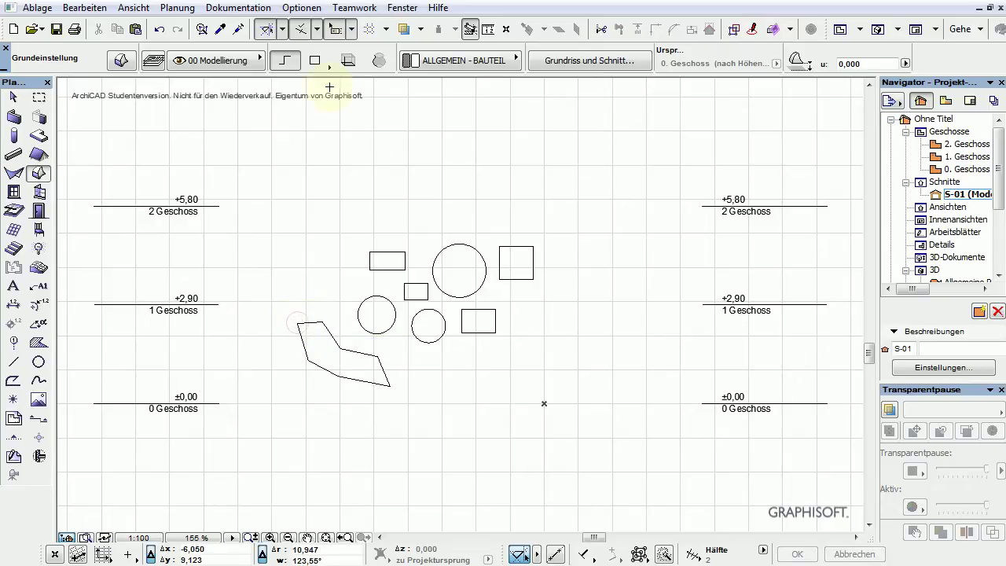
- Draw a downward-bulging Morph arc with a radius of about 1.34 m to the right of the lowest rectangle
click(380, 63)
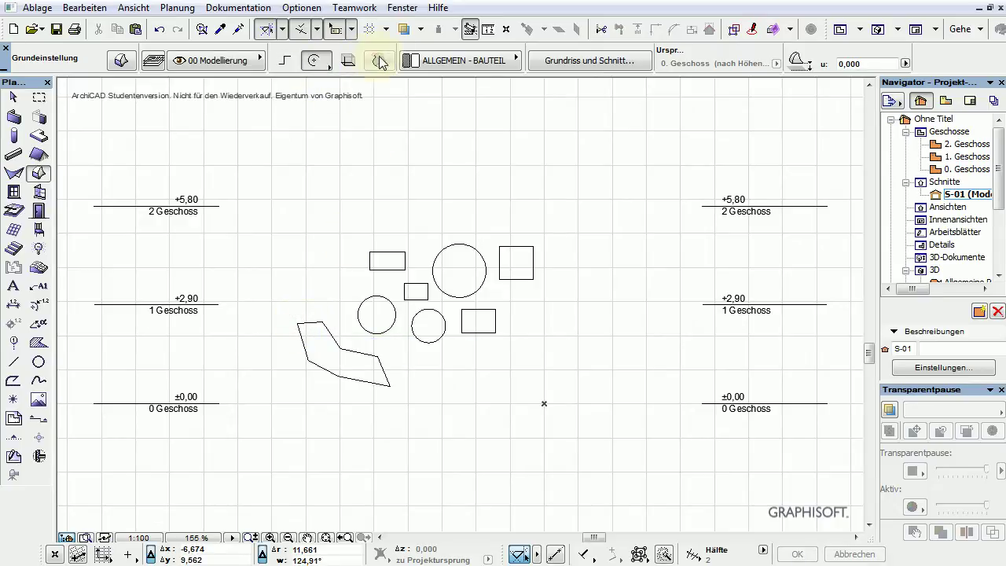
click(535, 319)
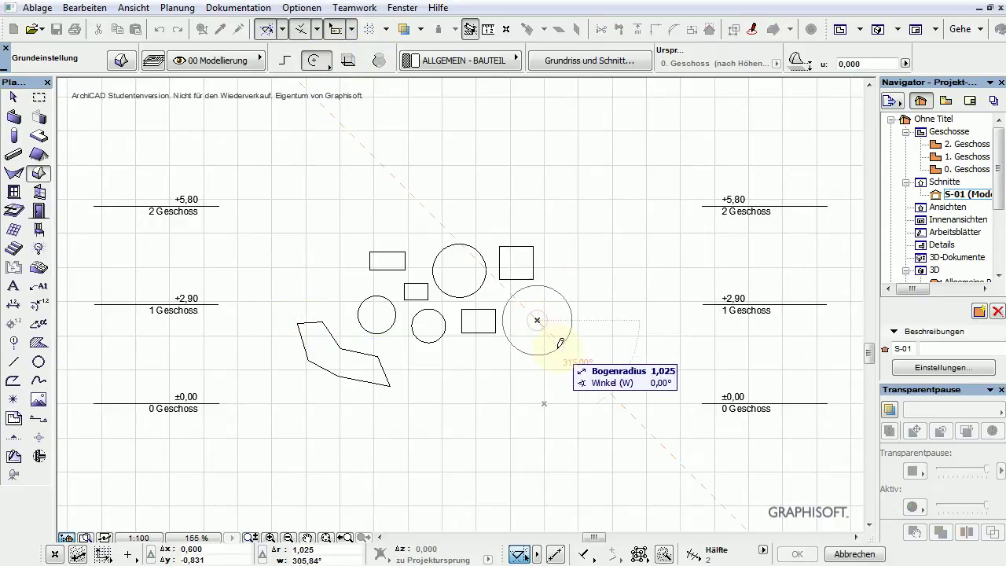
click(533, 361)
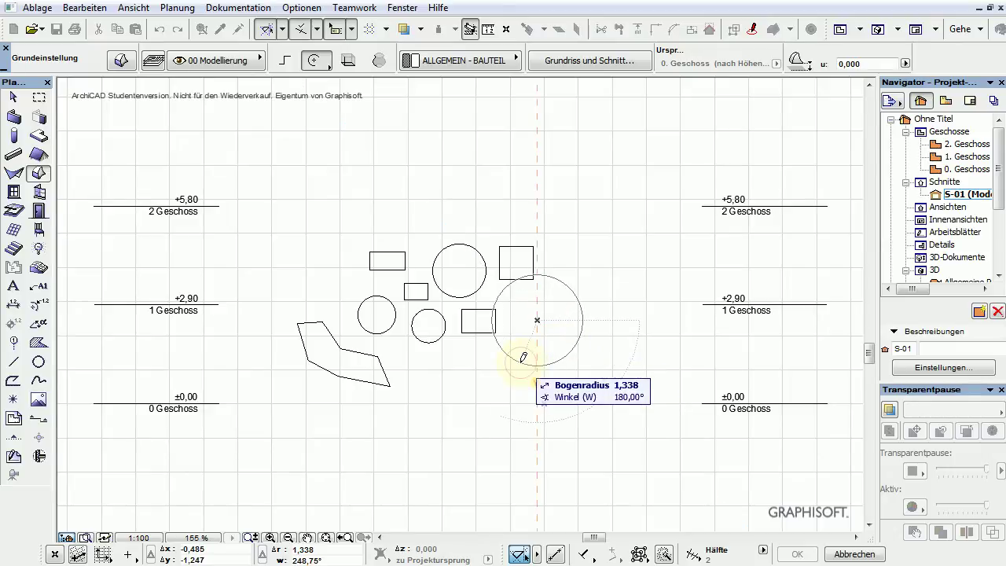
click(585, 319)
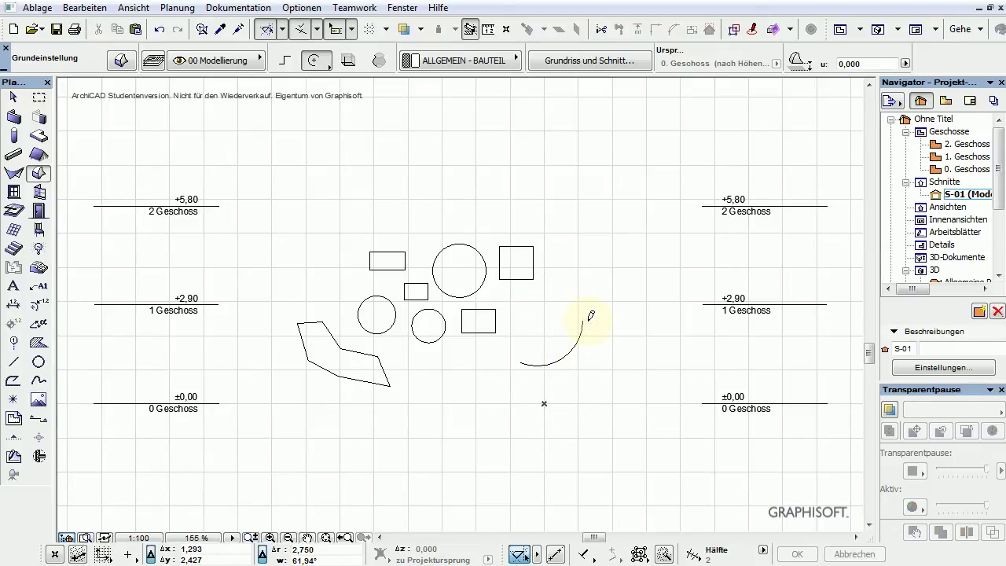
- Draw a helper line about 1.34 m long from the arc's centre to the arc
click(13, 361)
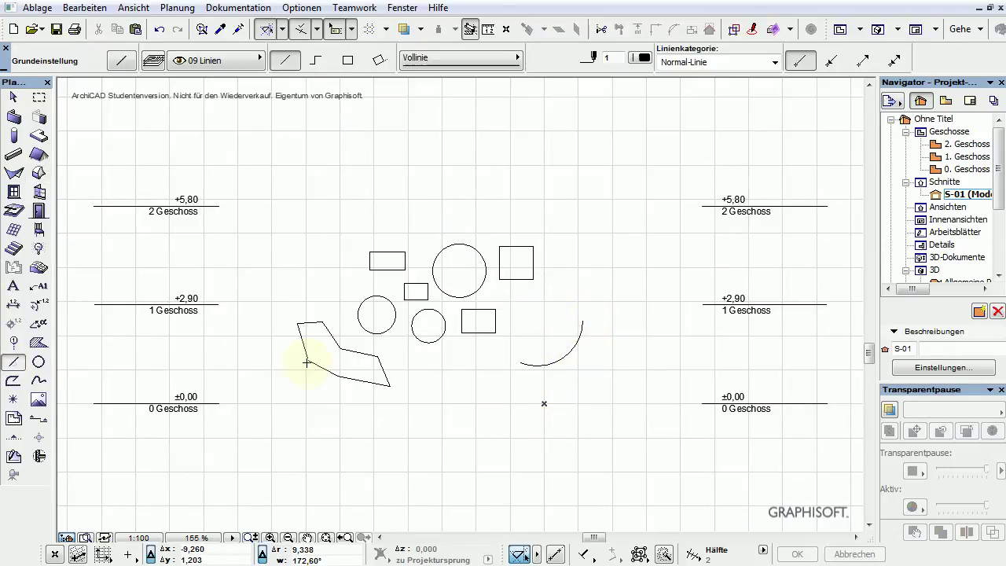
click(538, 318)
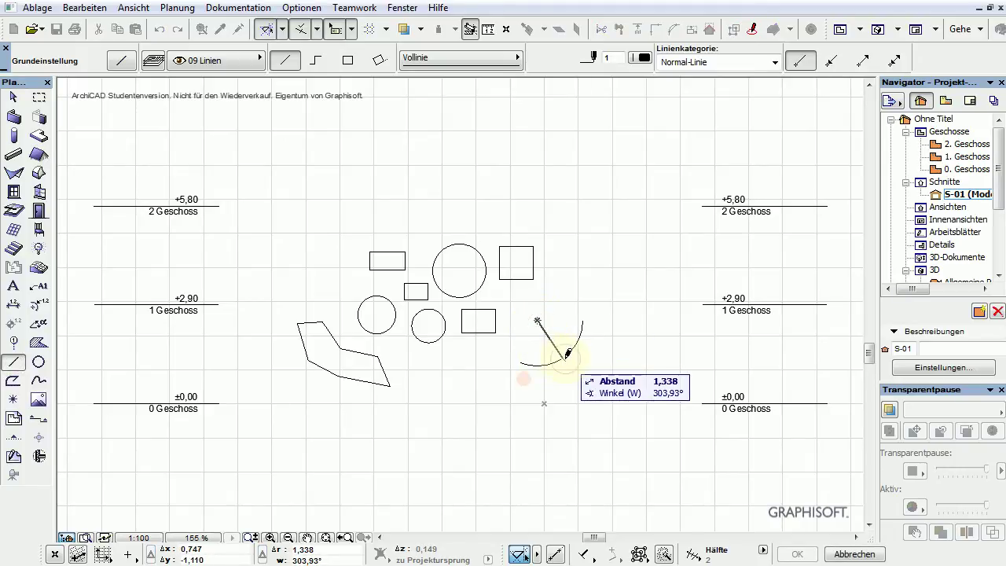
click(561, 358)
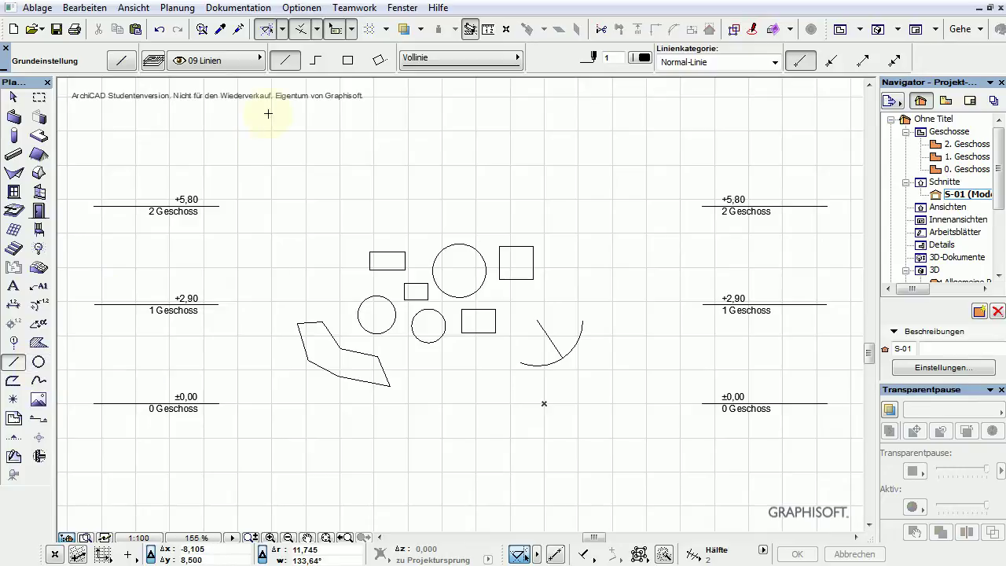
- Draw a second Morph arc centred on the helper line, radius about 1.18 m, joining the first arc's ends into a crescent
click(39, 175)
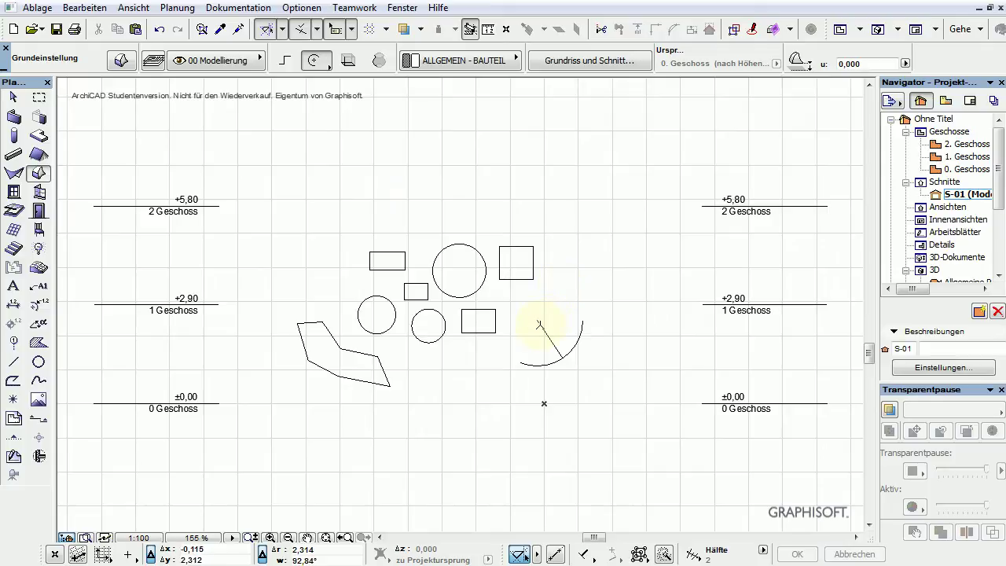
click(542, 329)
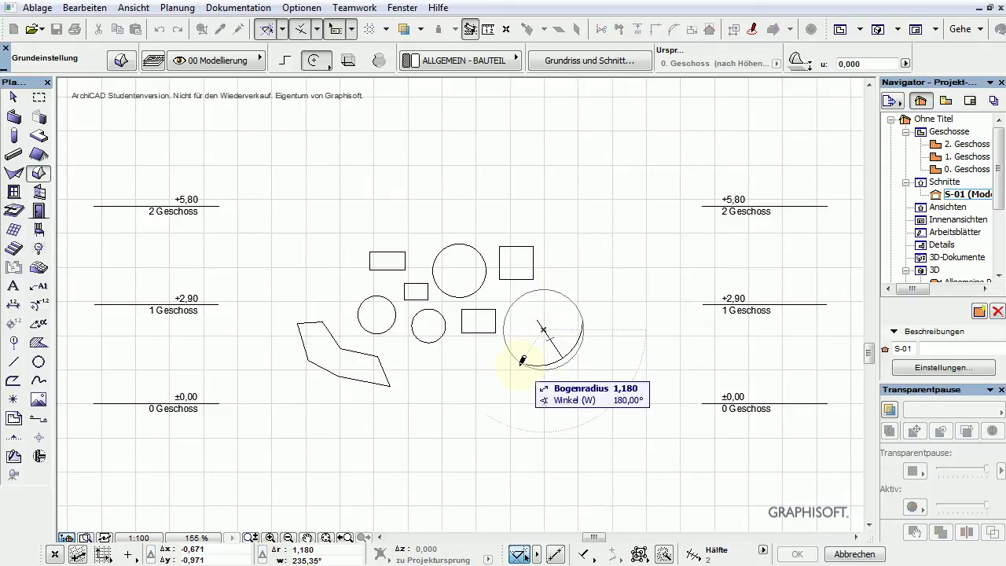
click(521, 362)
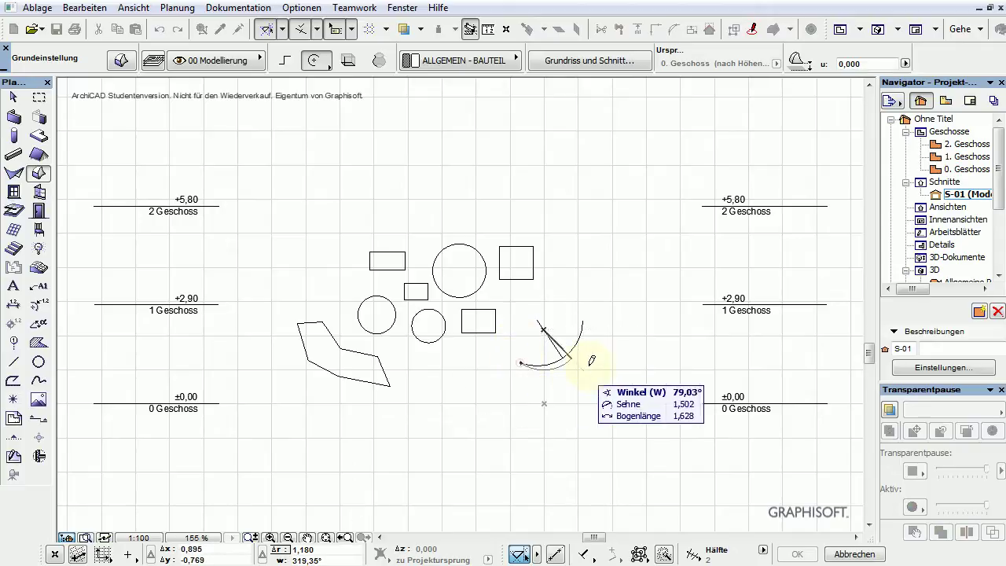
click(583, 322)
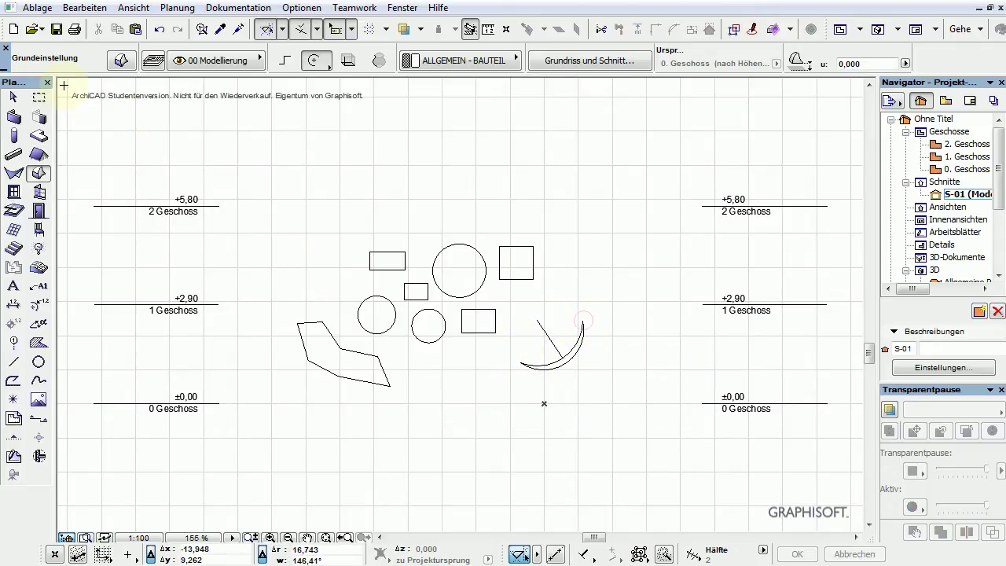
- Delete the helper line above the crescent
click(12, 96)
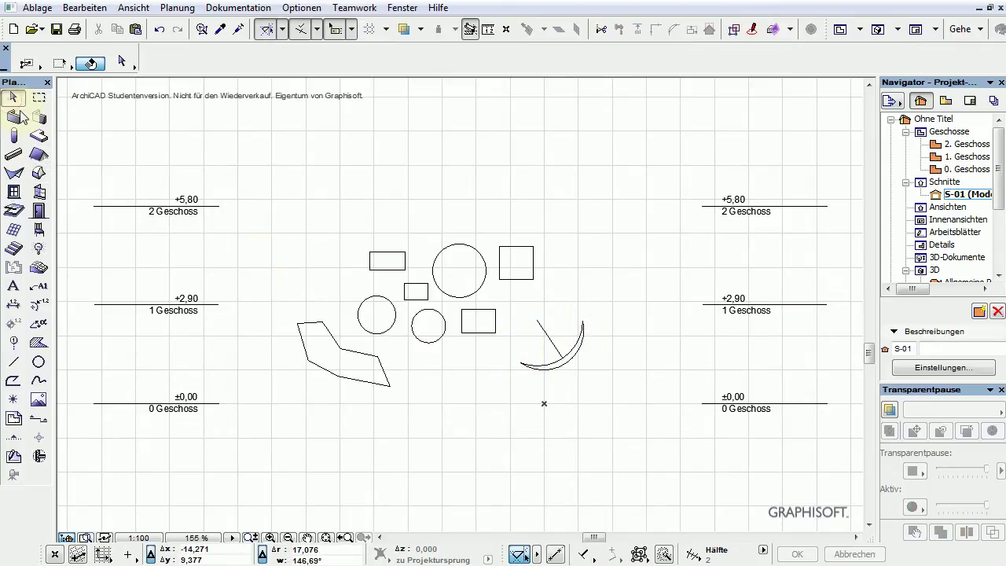
click(553, 346)
click(628, 361)
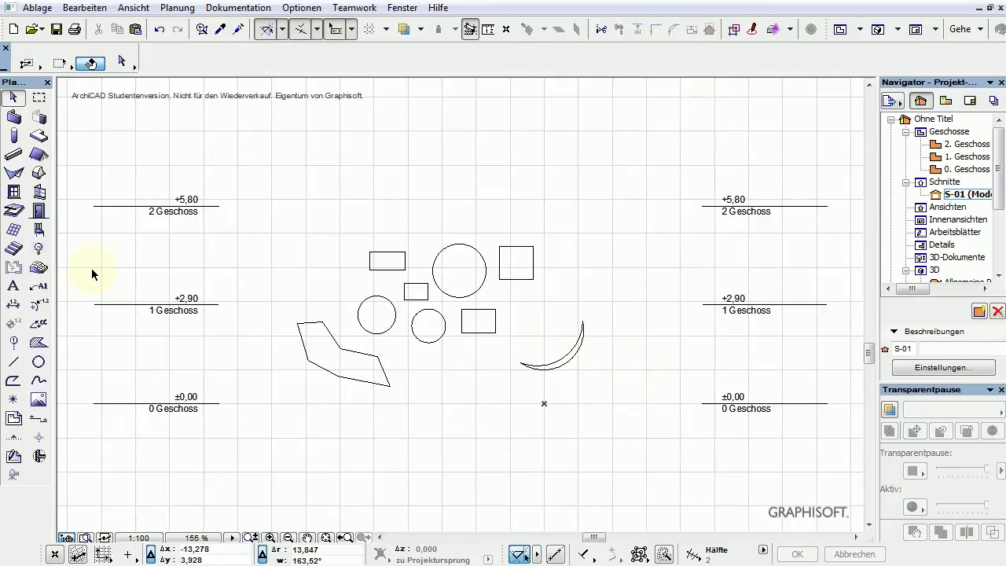
- Show the model in 3D from an angle that reveals the faces and select all the drawn morphs
key(F3)
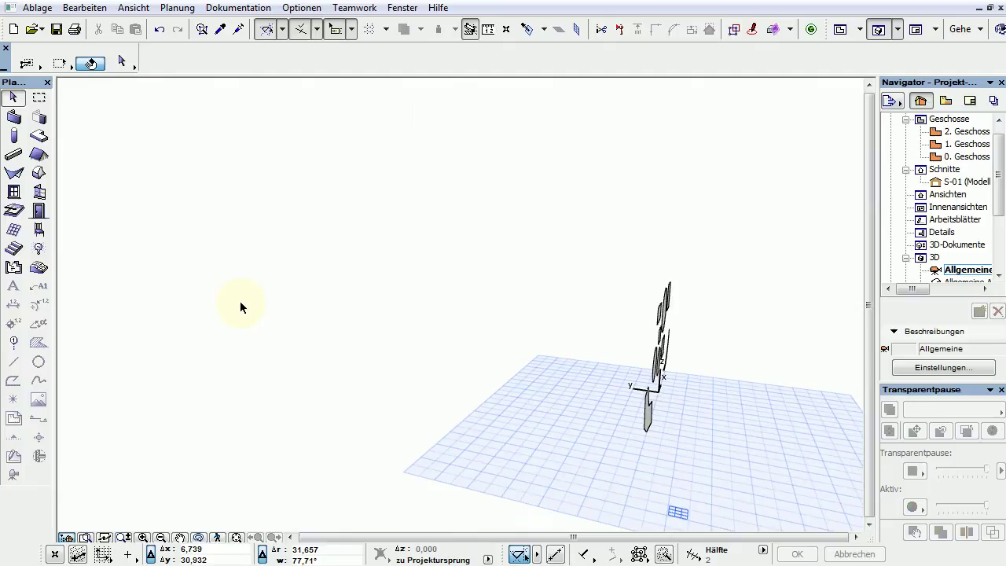
shift+middle_drag(566, 447, 414, 475)
click(509, 265)
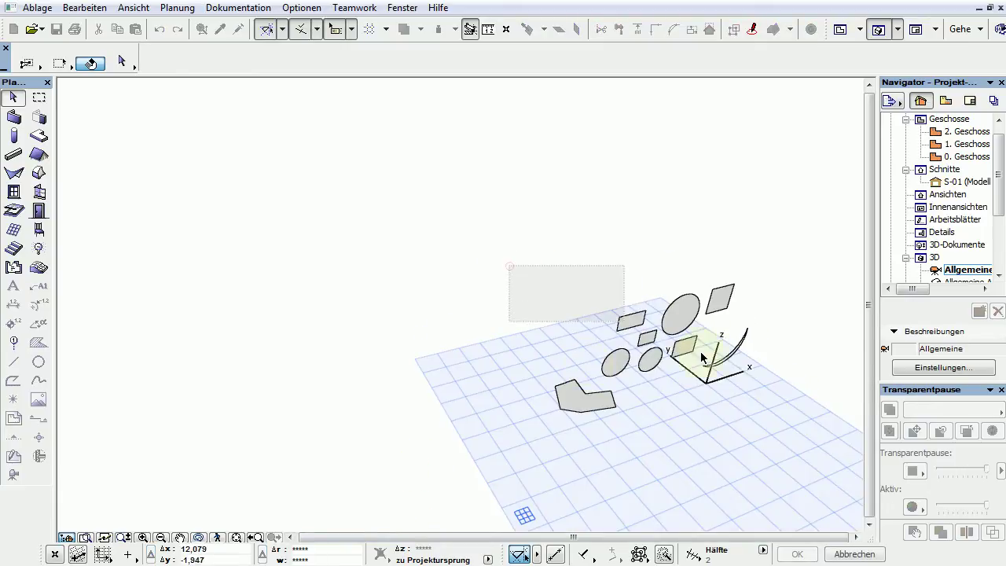
click(768, 417)
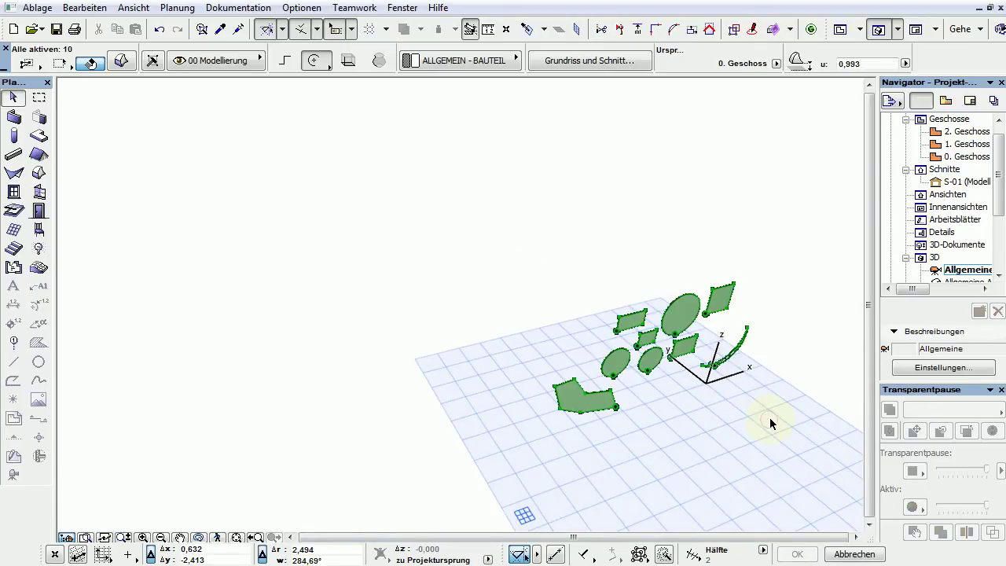
click(668, 300)
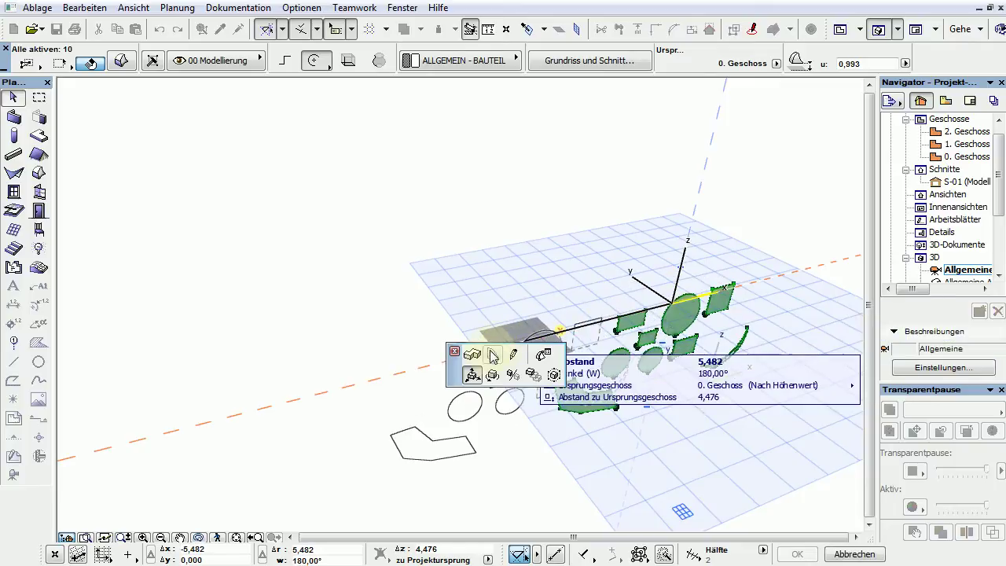
click(472, 355)
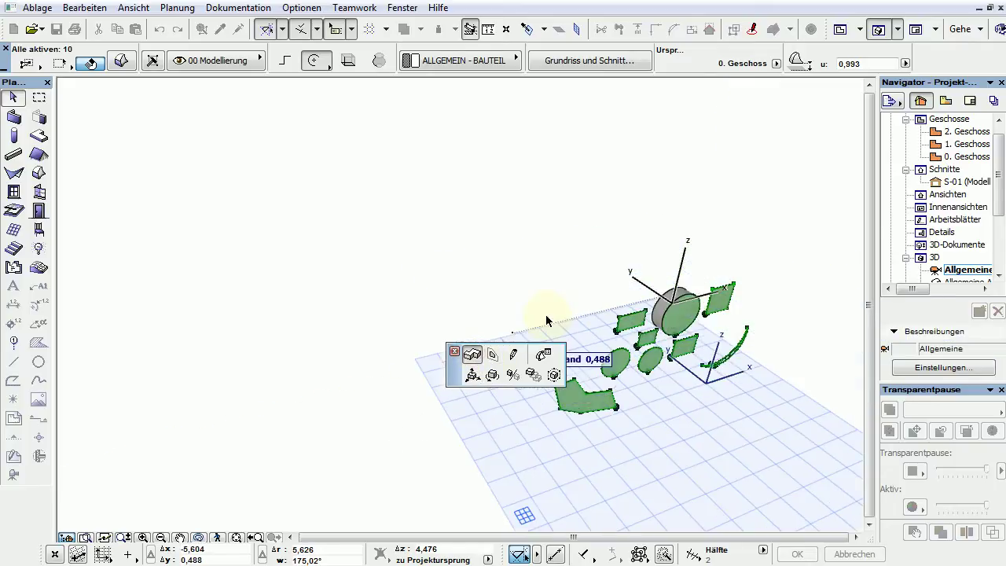
click(657, 295)
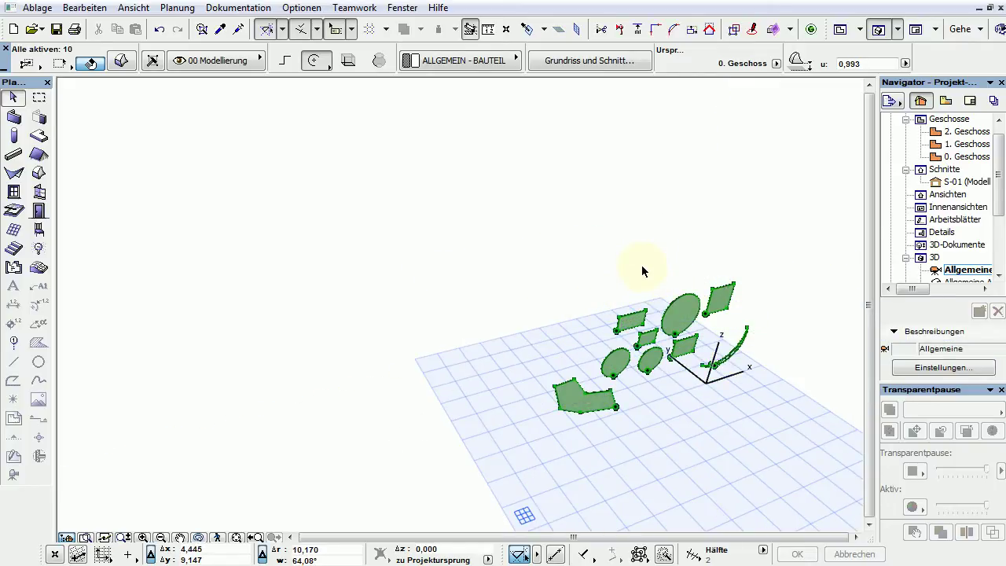
click(641, 265)
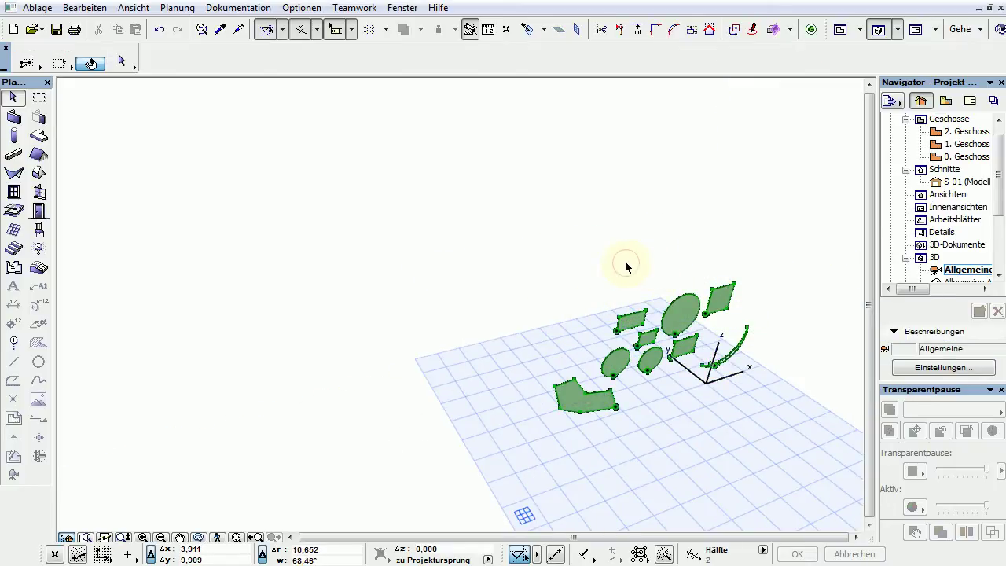
- Extrude the three circles together into cylinders about 0.87 m deep
click(615, 368)
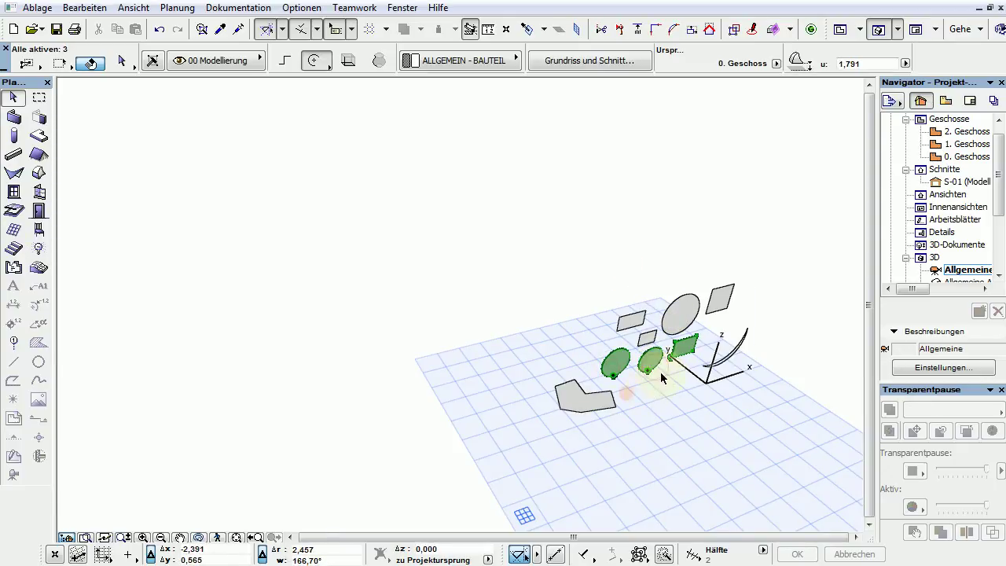
shift+click(680, 347)
shift+click(680, 302)
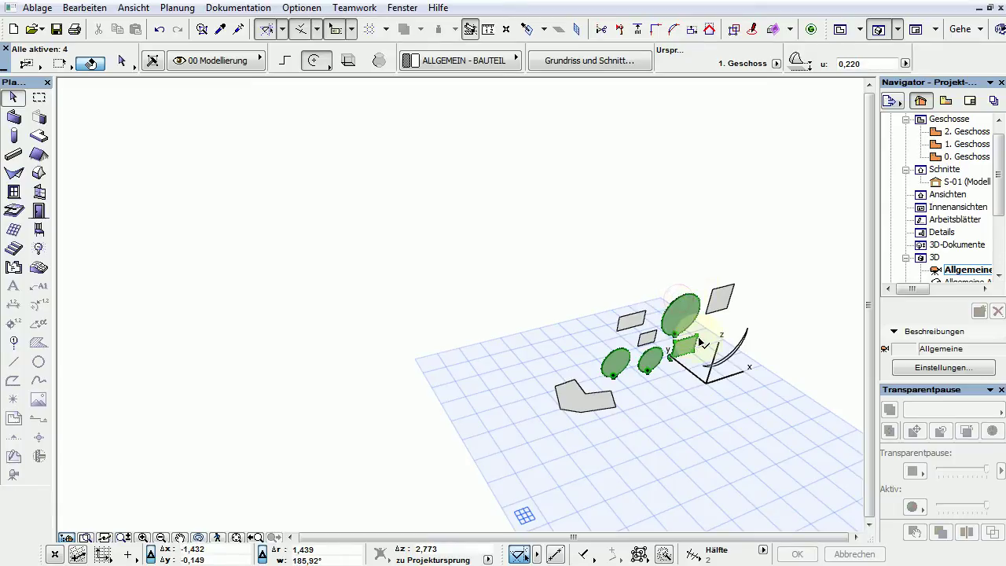
shift+click(700, 340)
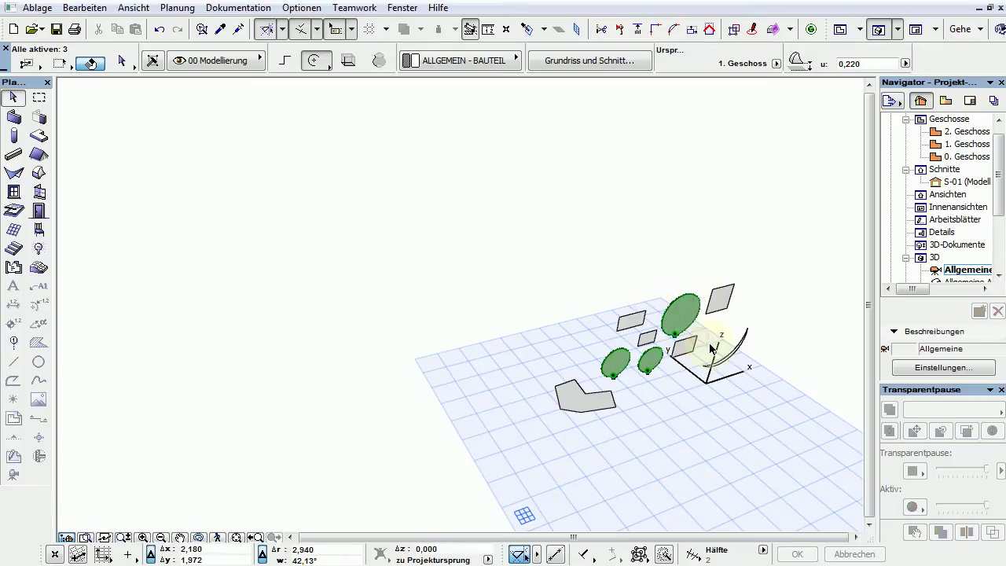
click(673, 303)
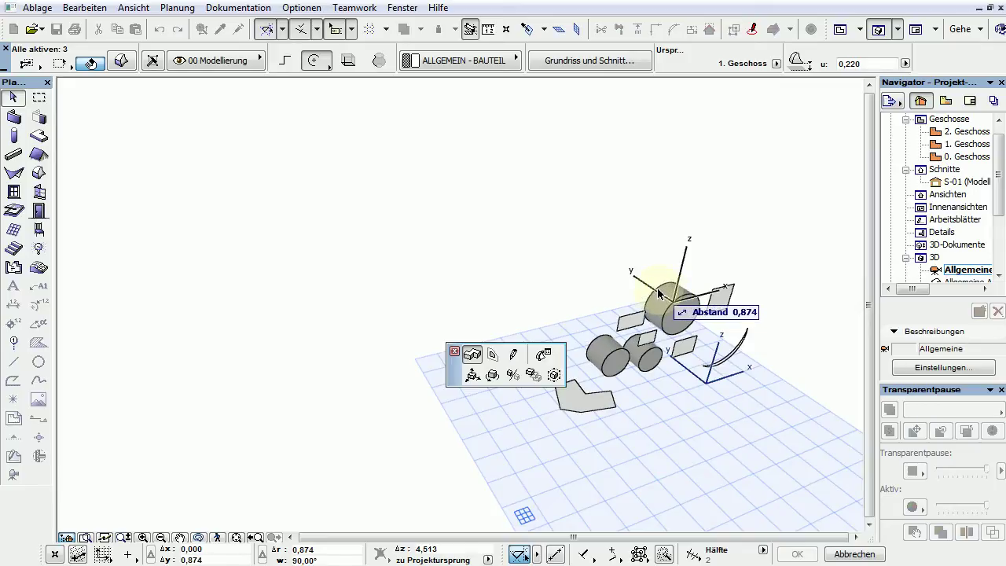
click(659, 293)
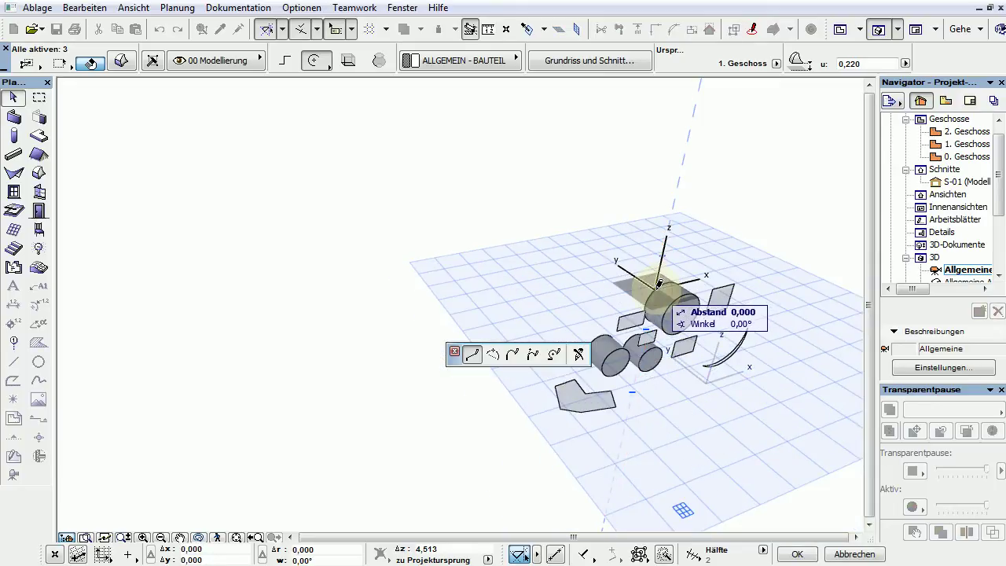
double_click(626, 363)
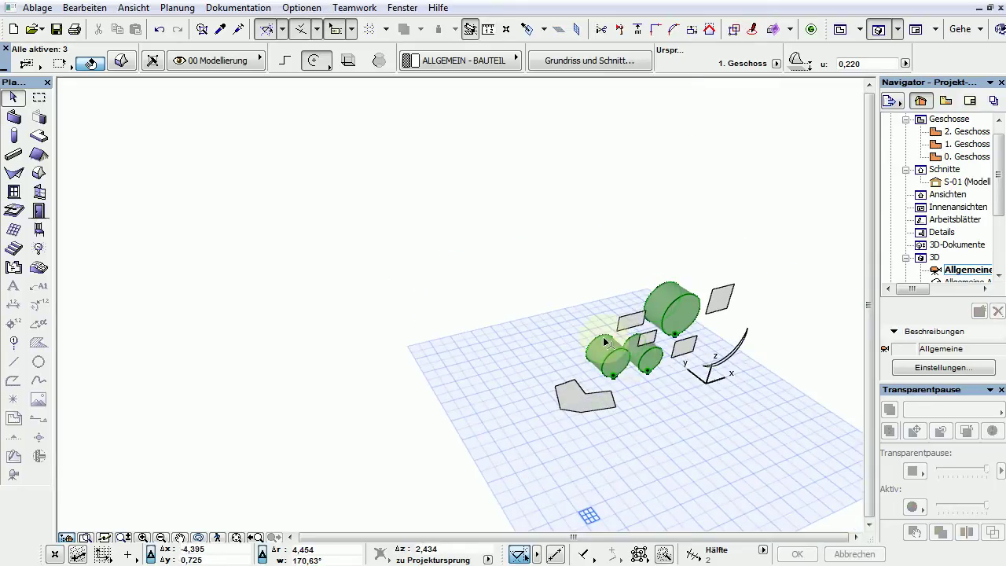
click(616, 293)
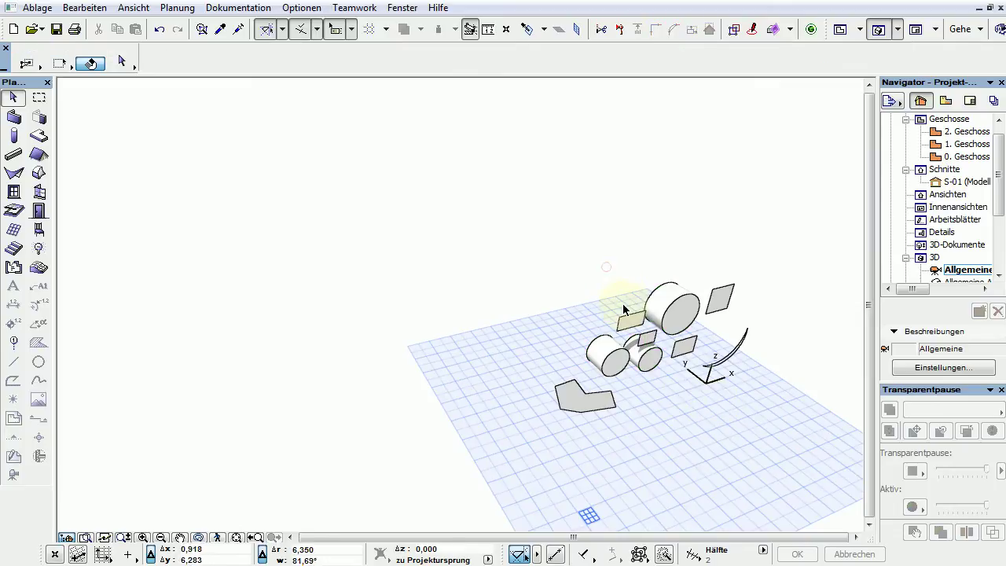
- Extrude the four rectangles together about 0.87 m, snapping to the back of the large cylinder
click(633, 324)
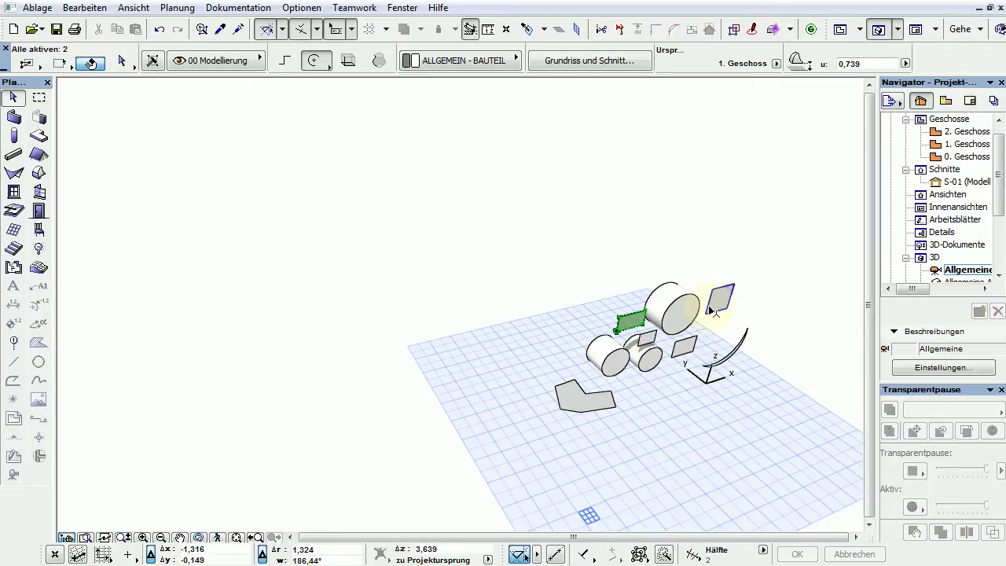
shift+click(711, 293)
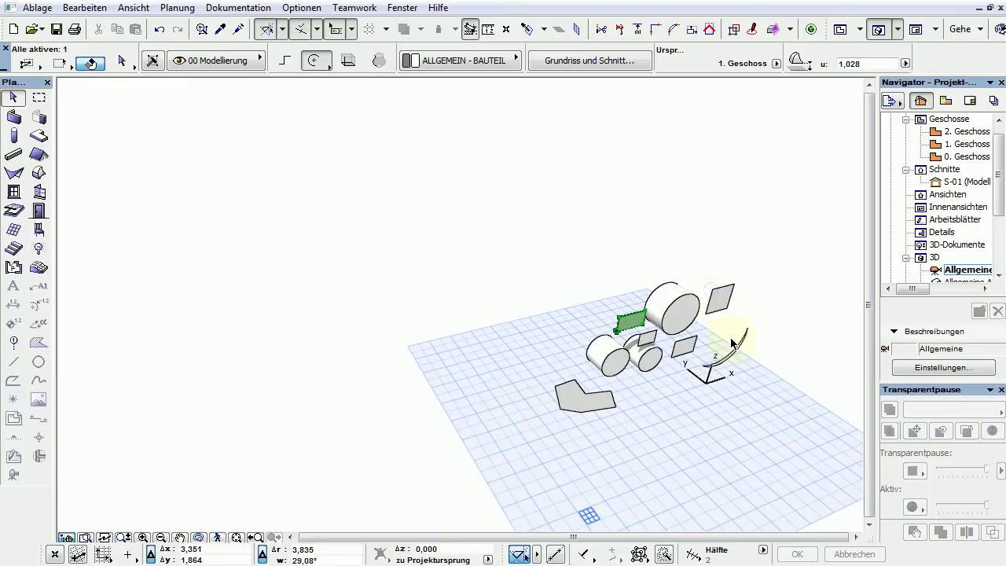
shift+click(714, 297)
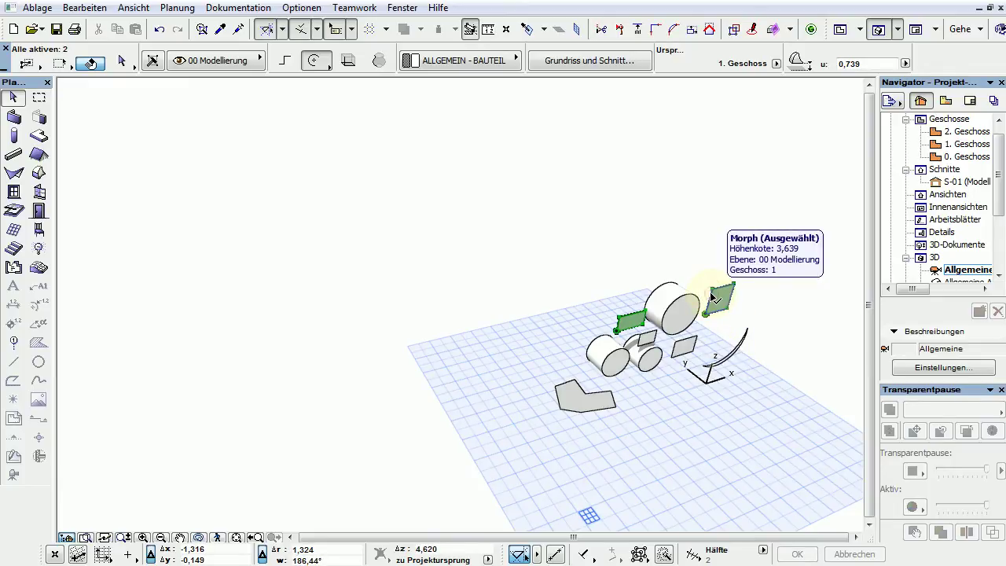
shift+click(691, 348)
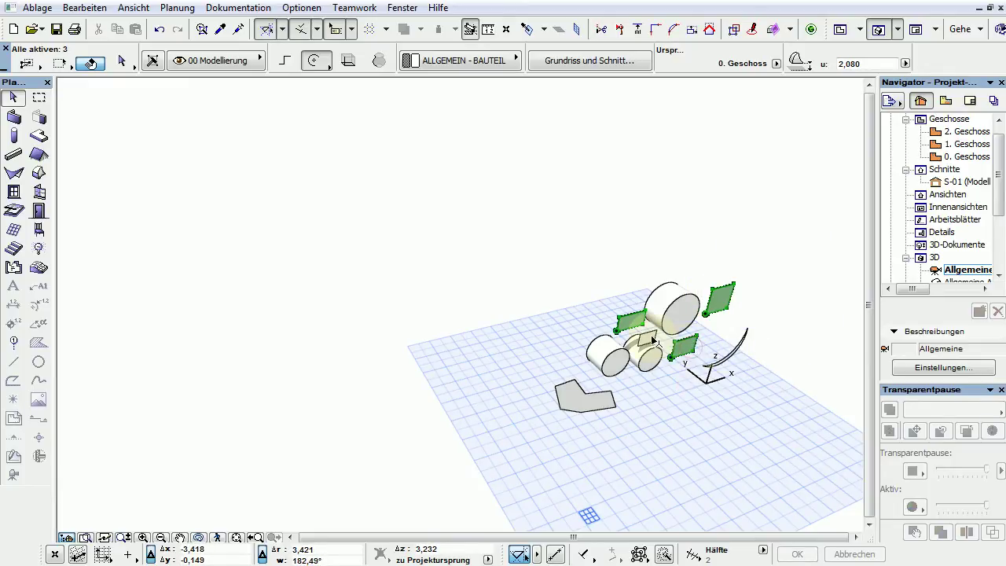
shift+click(651, 339)
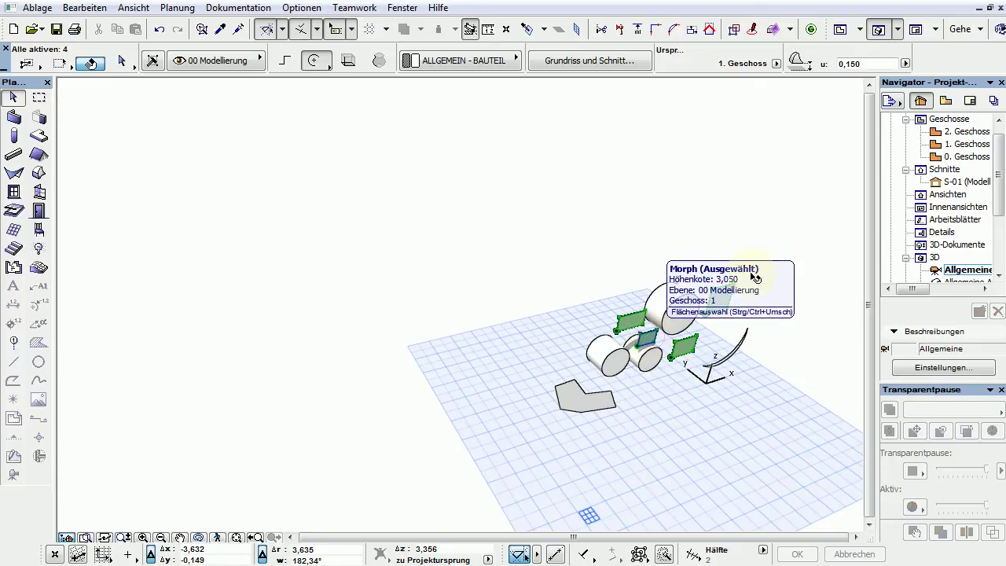
click(727, 287)
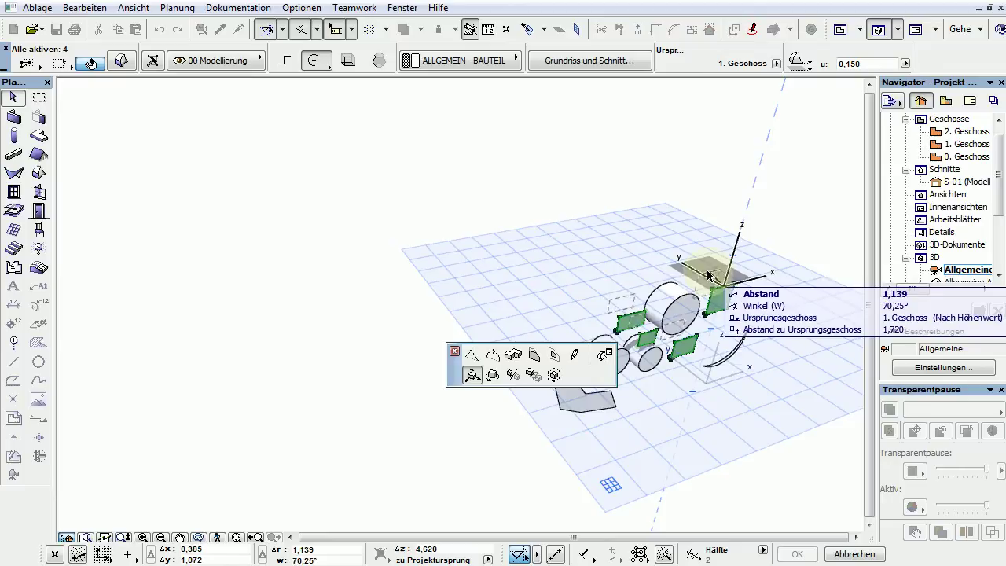
click(518, 361)
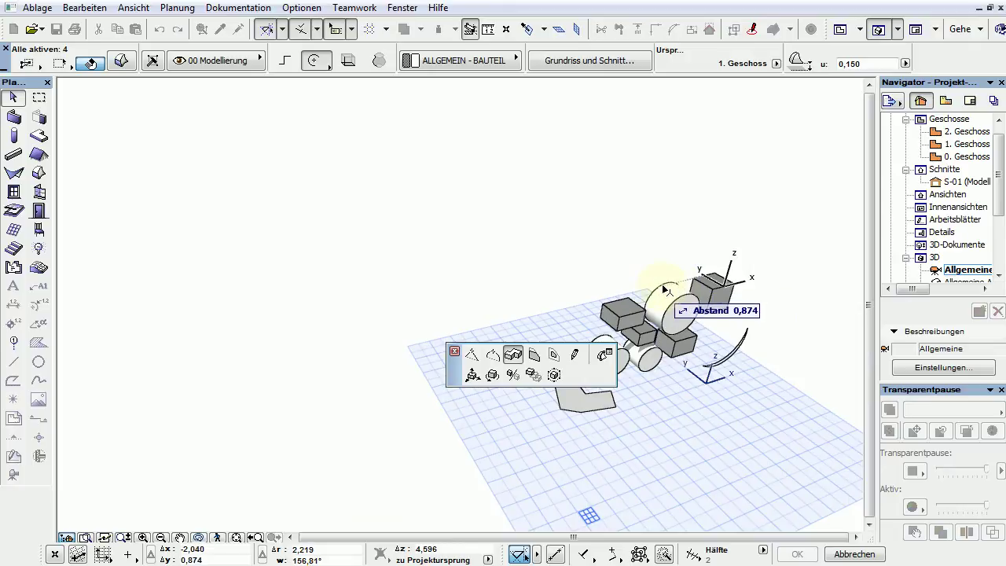
click(665, 288)
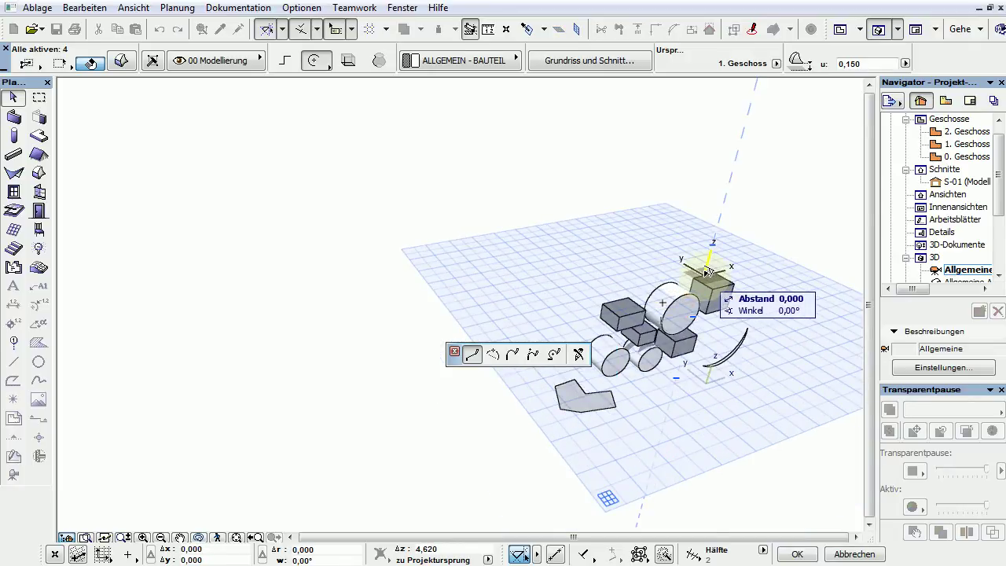
click(531, 367)
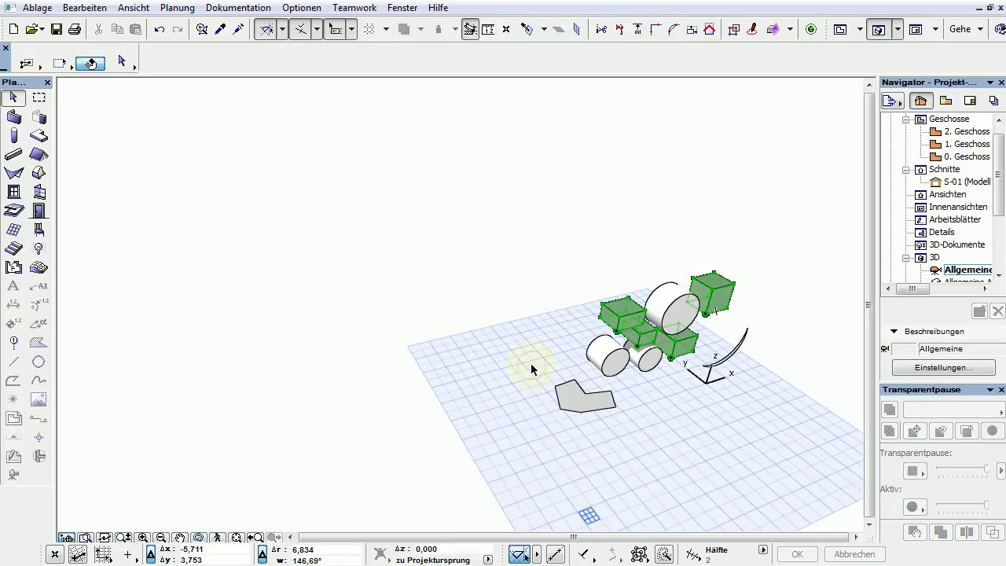
click(564, 385)
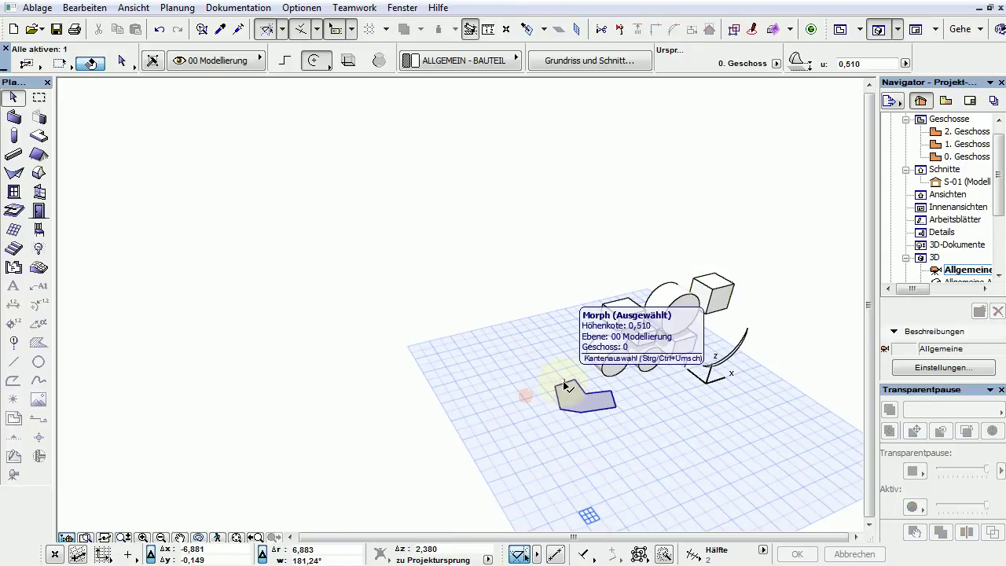
click(563, 393)
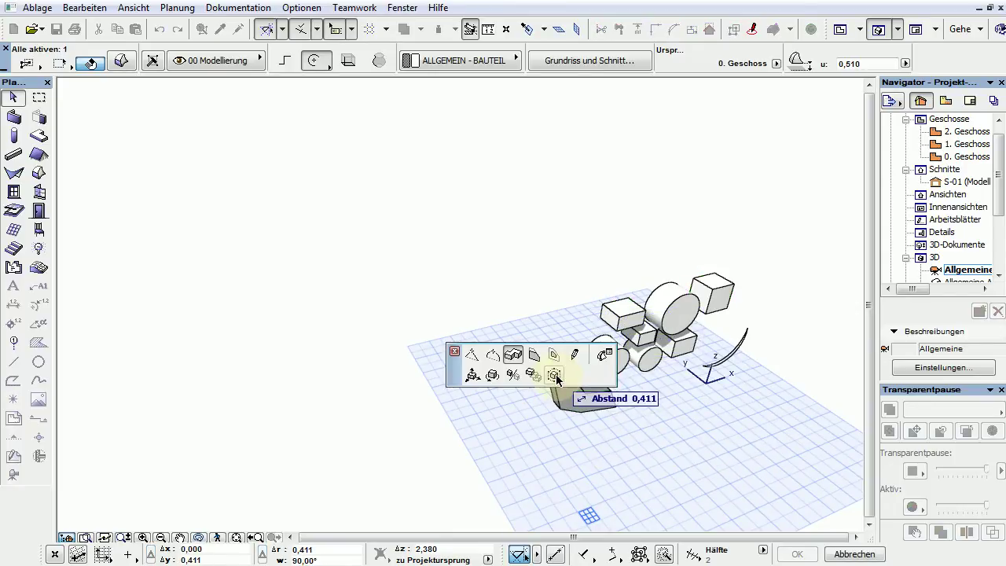
click(555, 377)
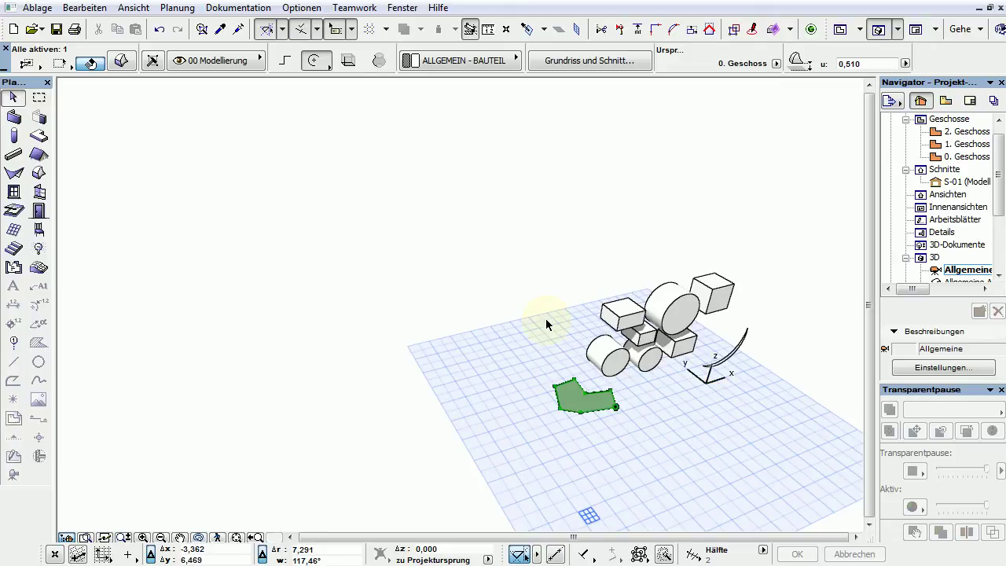
- Undo the rectangles' extrusion and extrude the four rectangles and the polygon together to the depth of the cylinders
key(ctrl+a)
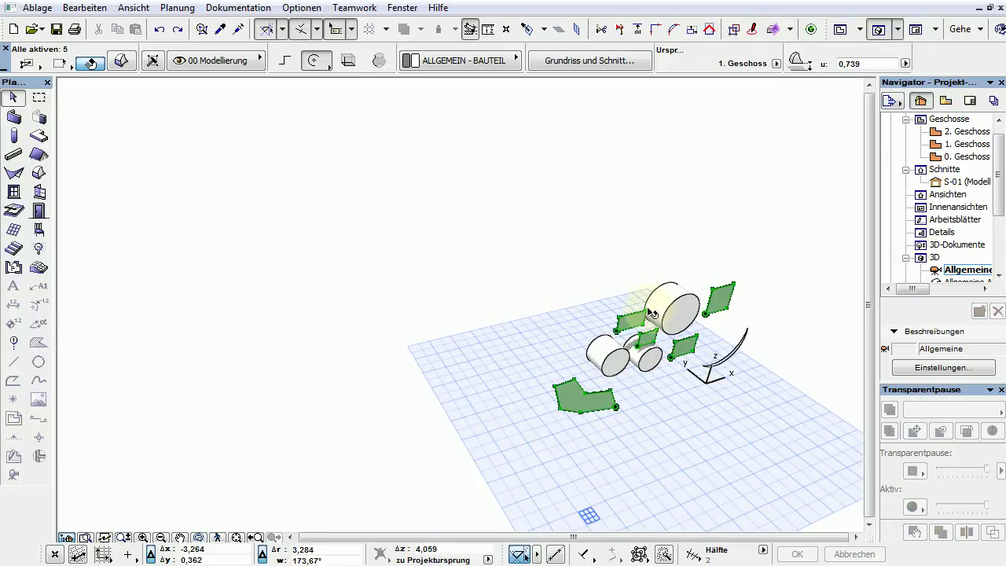
click(625, 315)
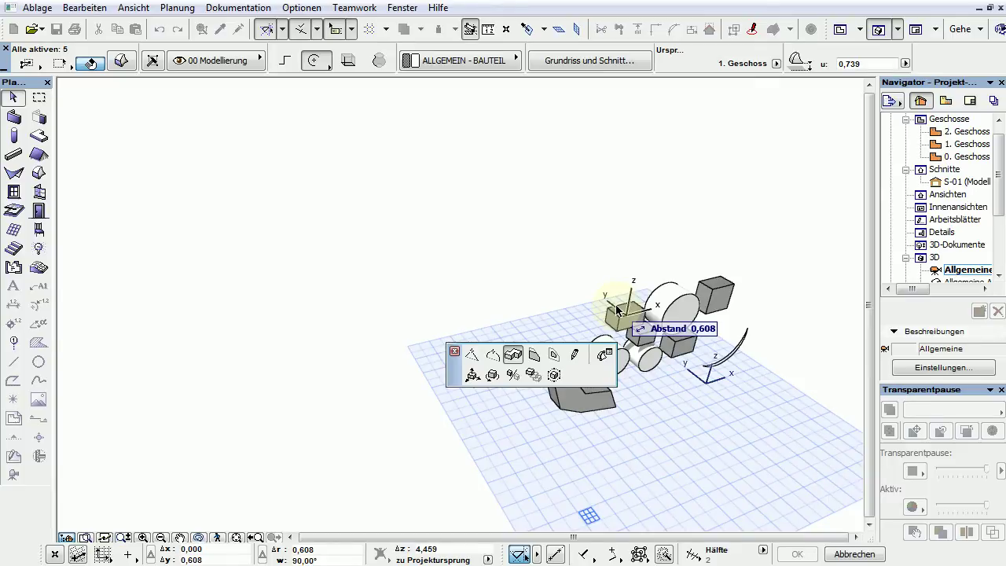
click(665, 289)
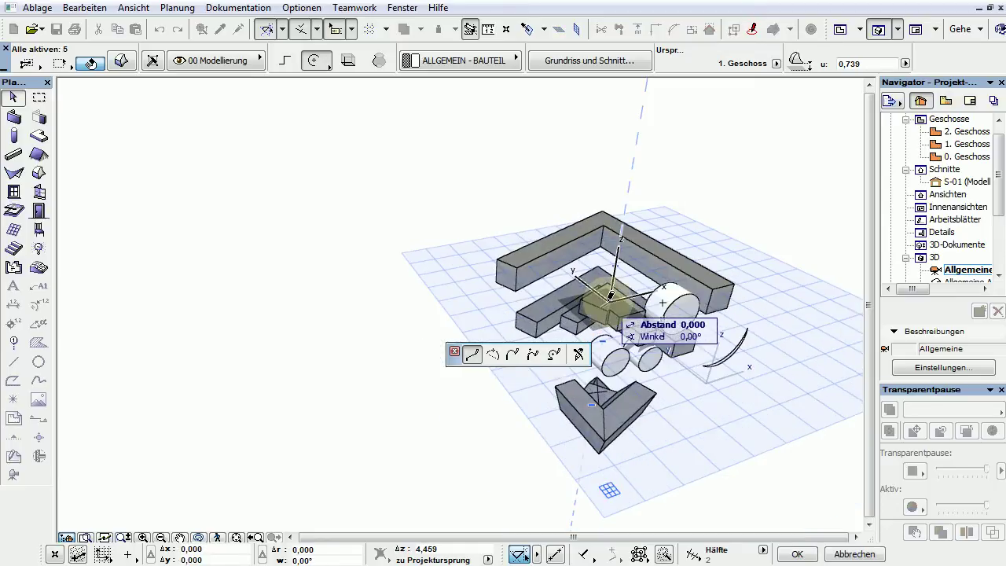
click(611, 295)
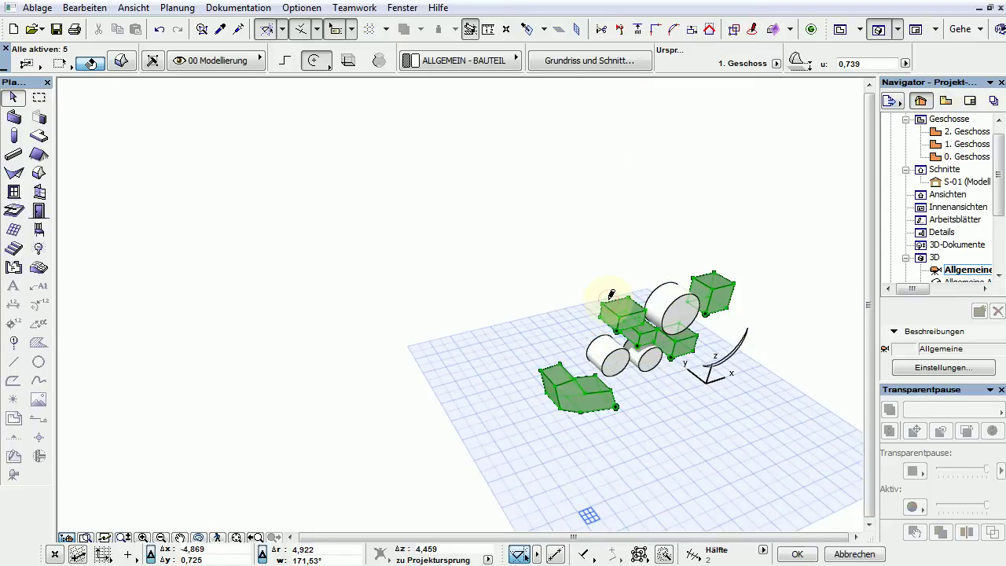
click(797, 373)
click(737, 349)
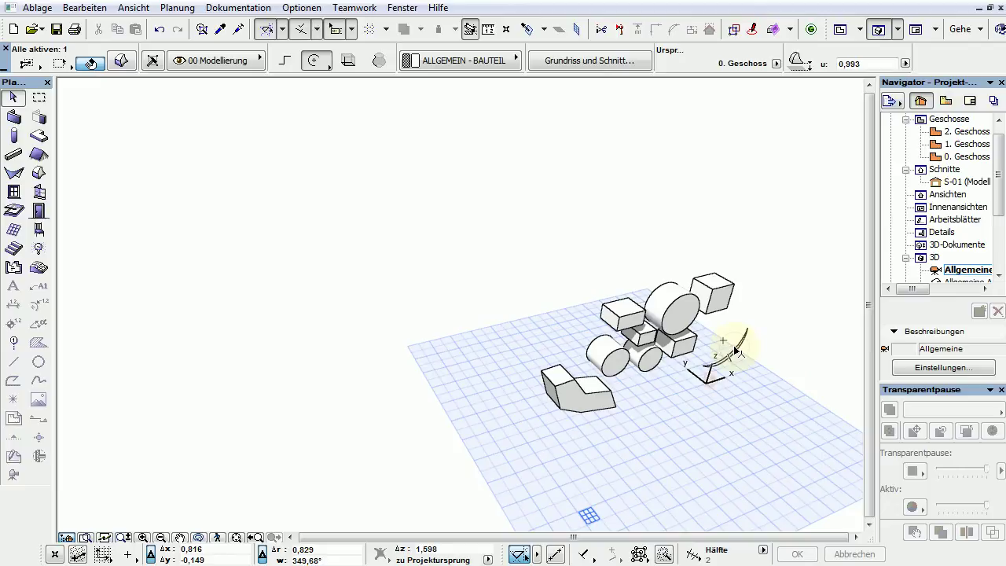
click(729, 346)
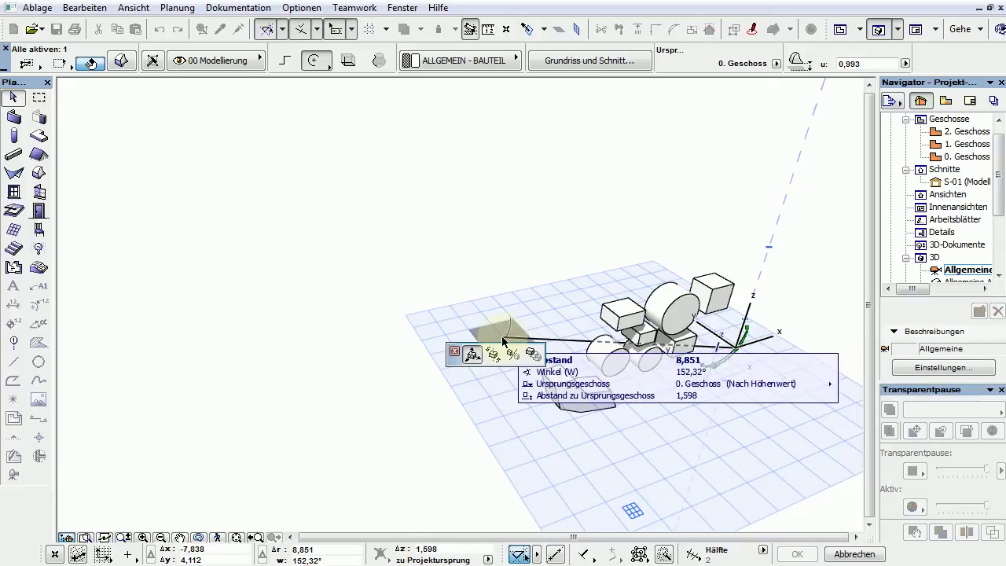
click(668, 370)
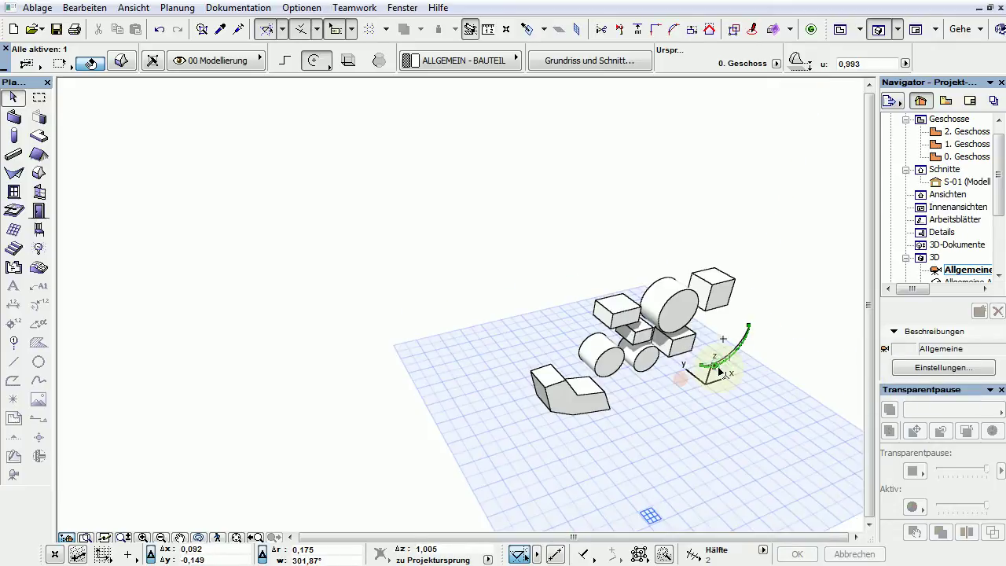
- Undo the extrusions of the circles, rectangles and polygon and clear the selection
scroll(718, 371, up, 5)
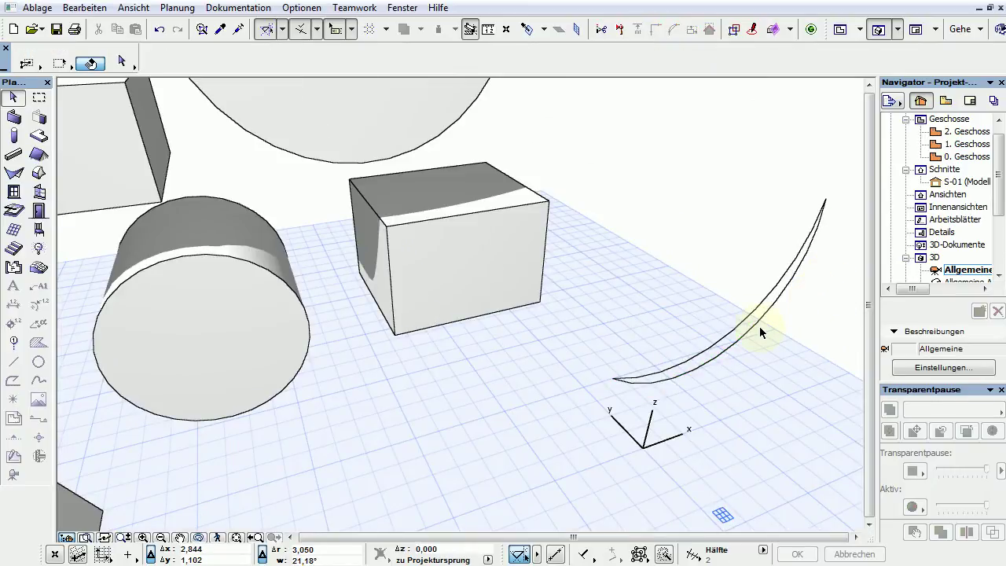
key(ctrl+a)
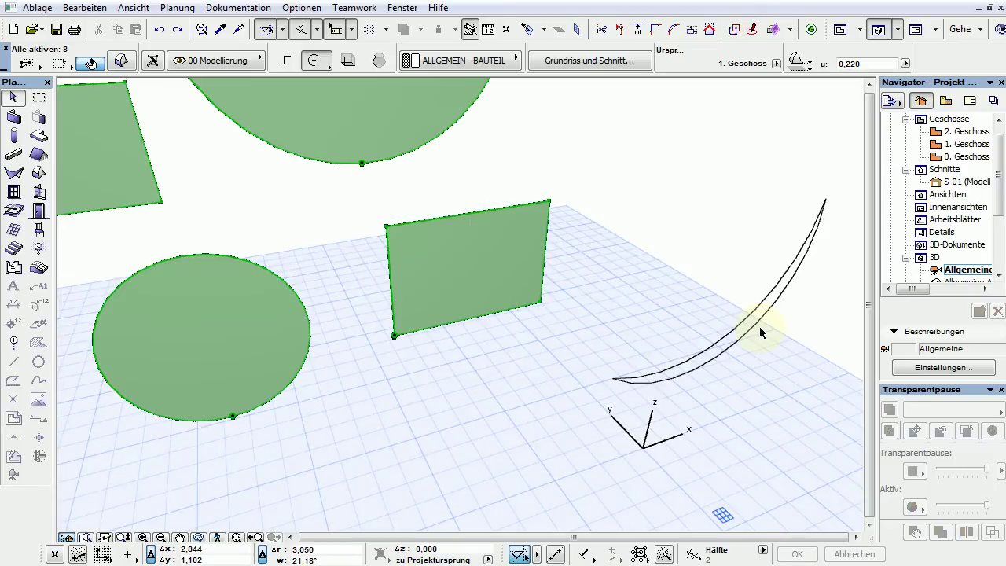
click(483, 101)
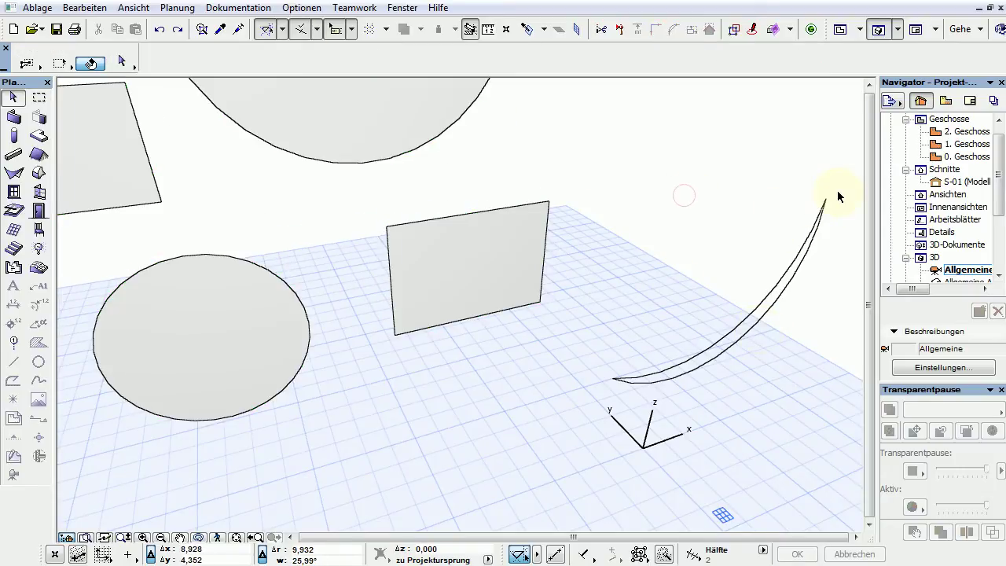
- Try to cover the two arcs of the crescent with Morph faces, using sharp edges
click(803, 230)
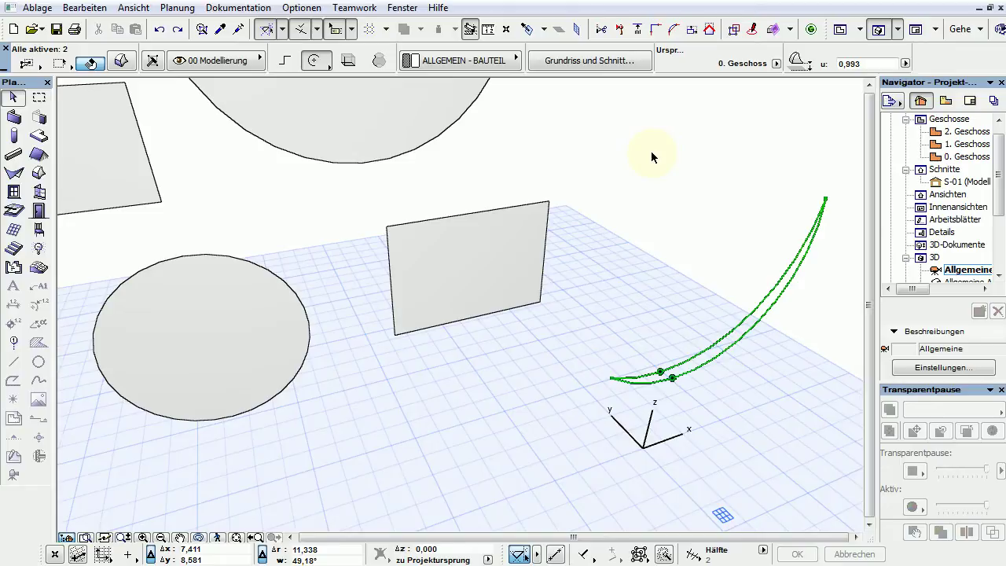
click(174, 14)
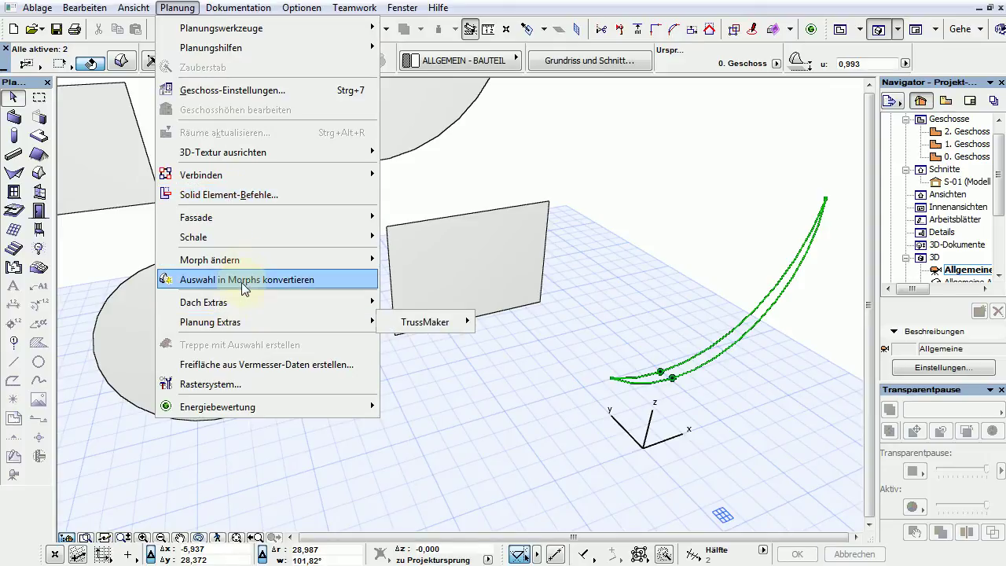
mouse_move(243, 259)
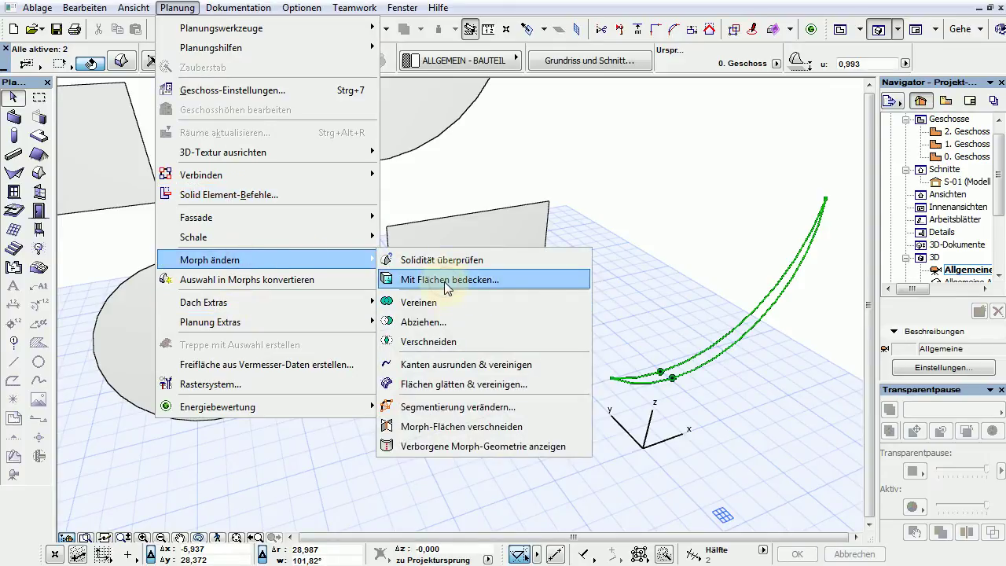
click(444, 282)
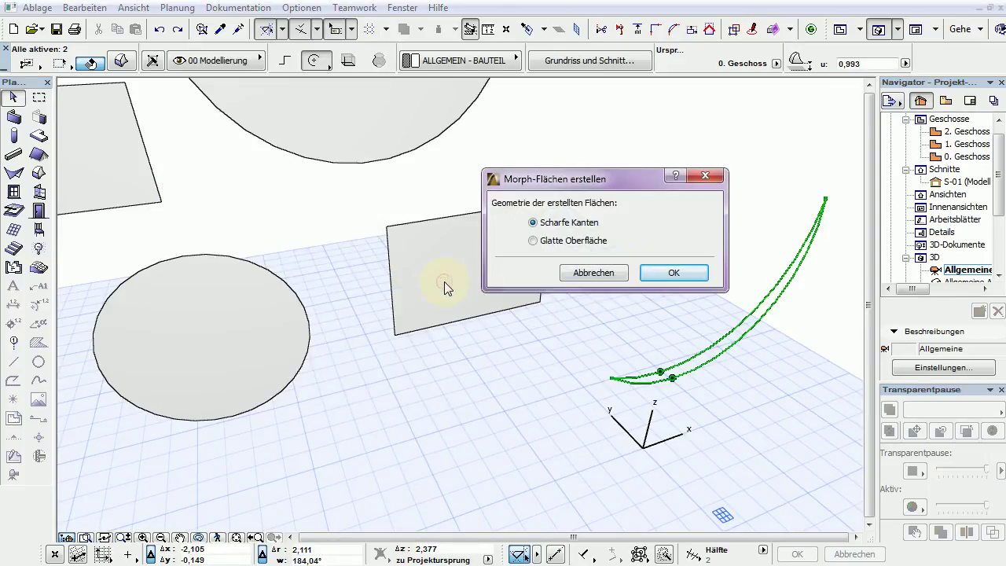
click(658, 273)
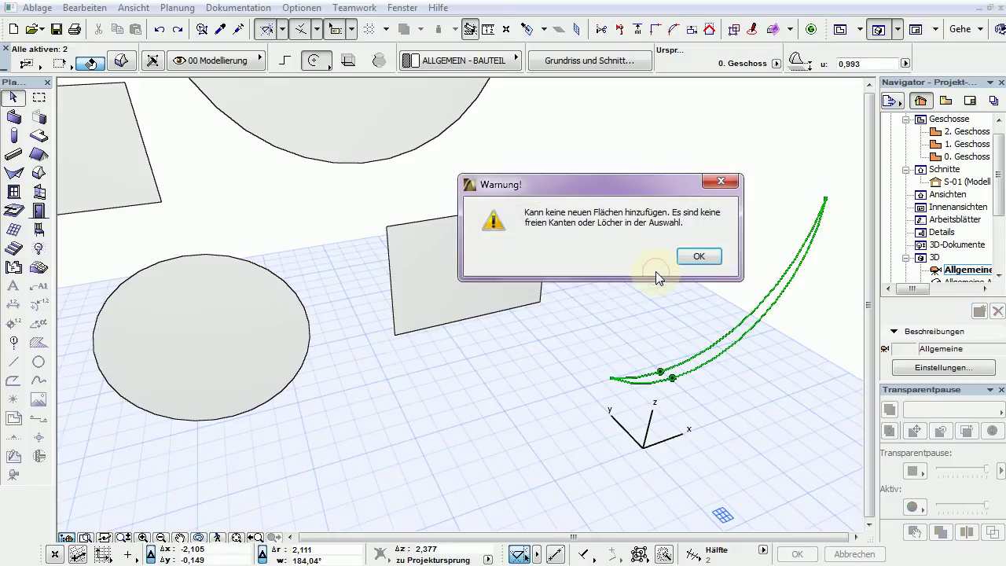
click(699, 258)
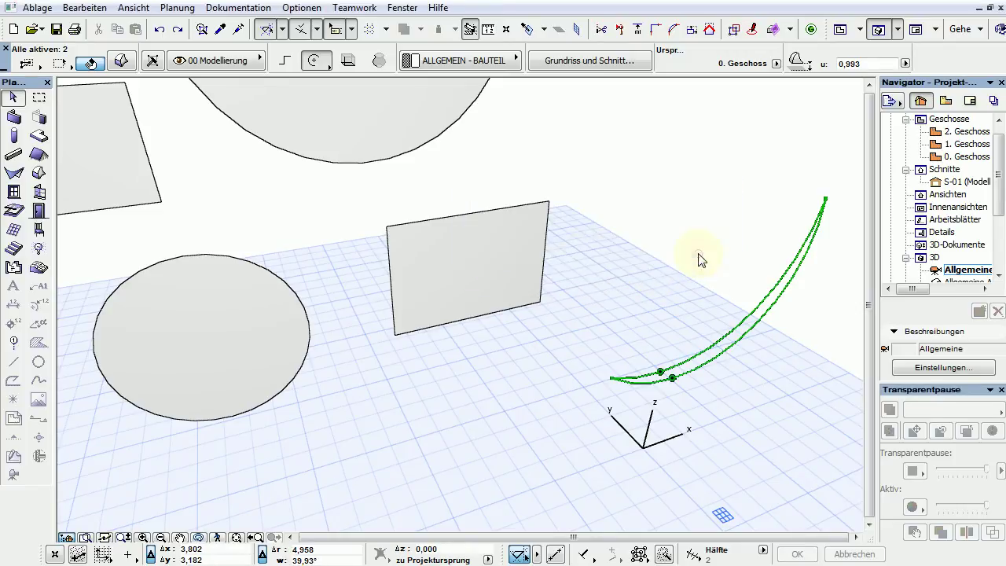
- Unite the two selected arcs of the crescent into a single Morph
click(177, 7)
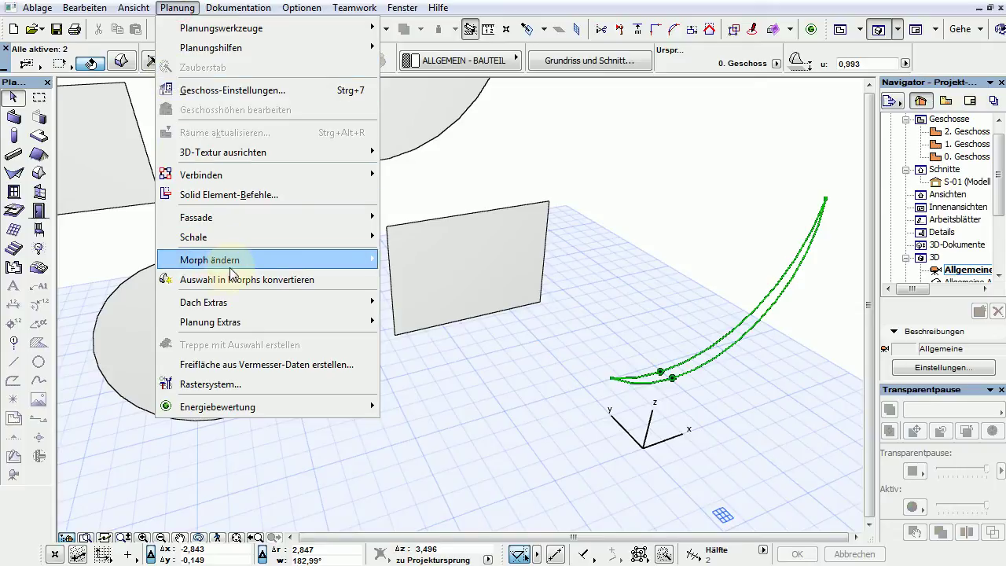
mouse_move(233, 269)
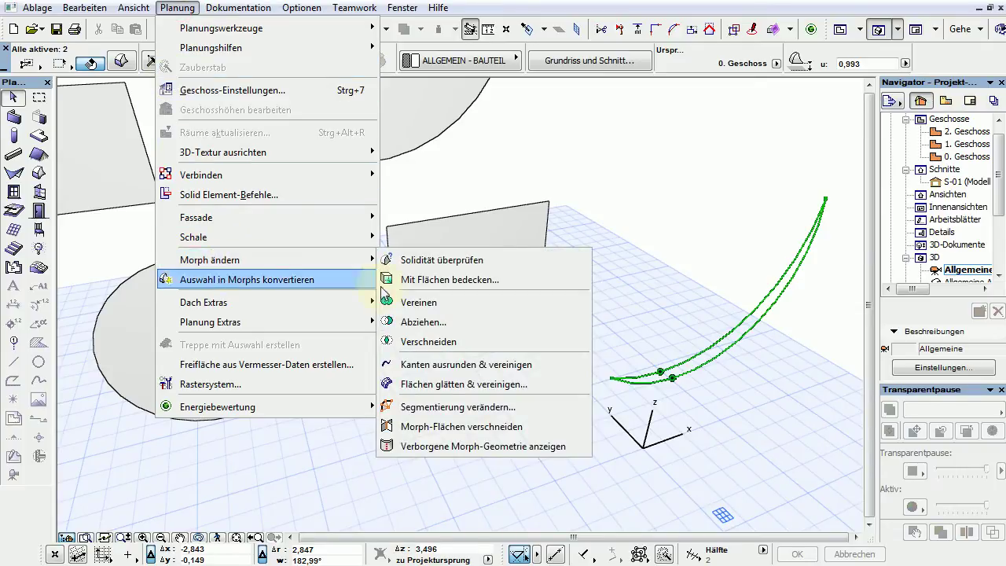
click(417, 303)
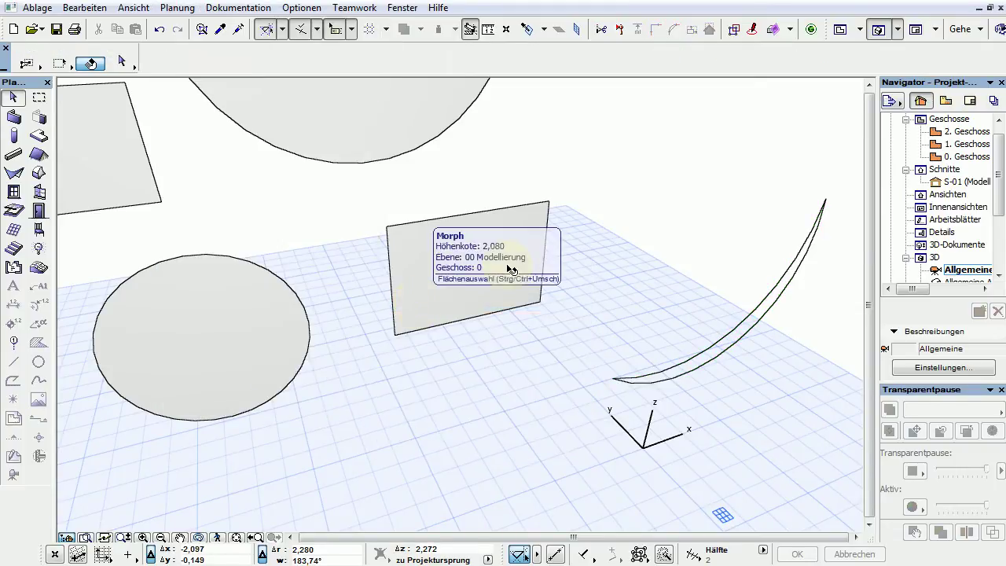
- Cover the united crescent outline with a face, using the sharp edges geometry, and clear the selection
click(784, 287)
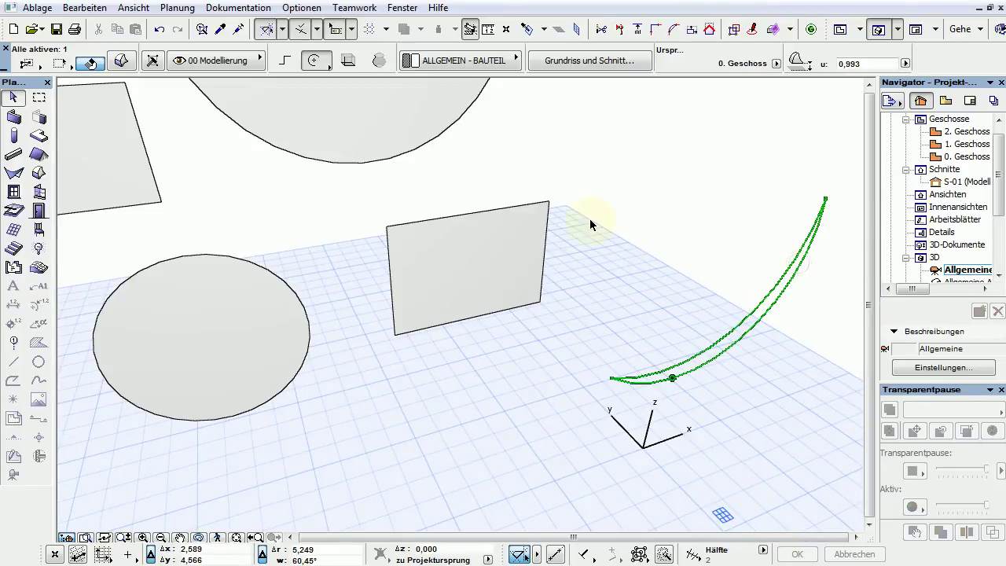
right_click(630, 172)
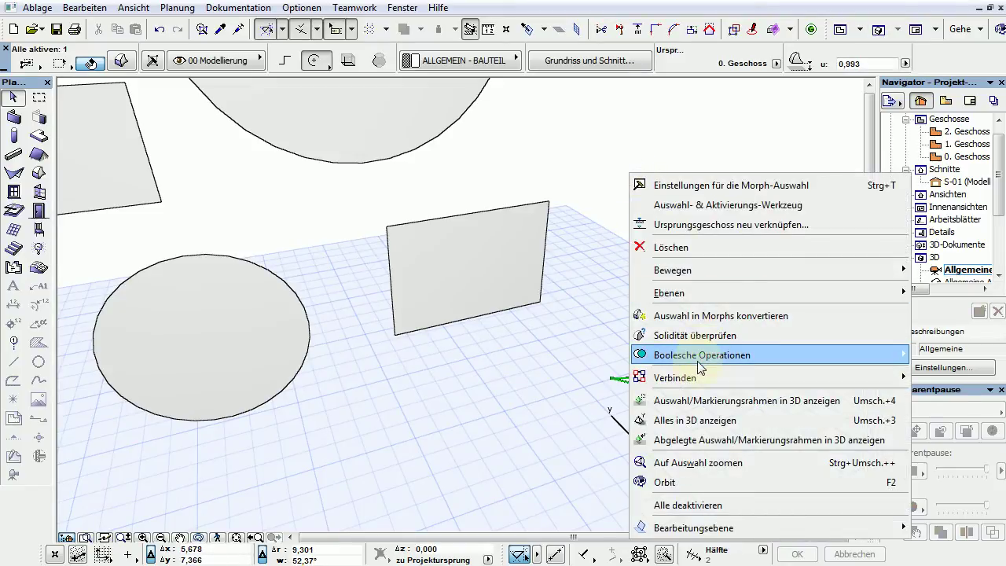
mouse_move(697, 360)
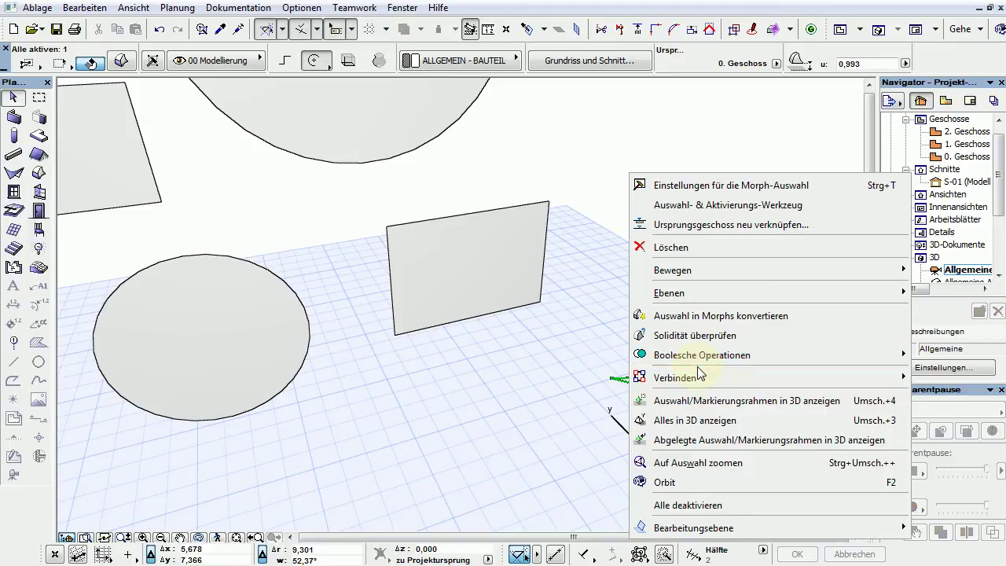
click(181, 10)
click(179, 8)
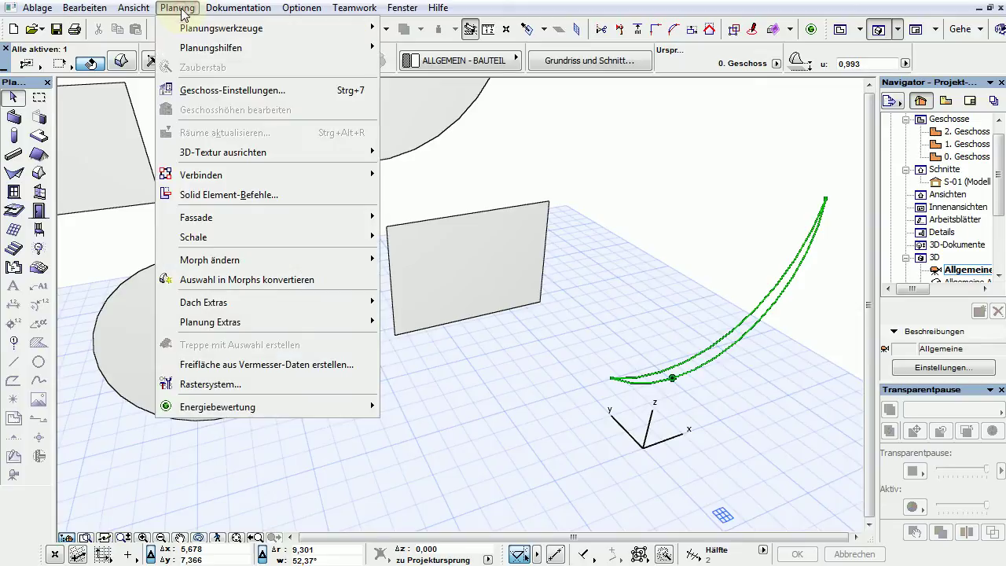
mouse_move(270, 267)
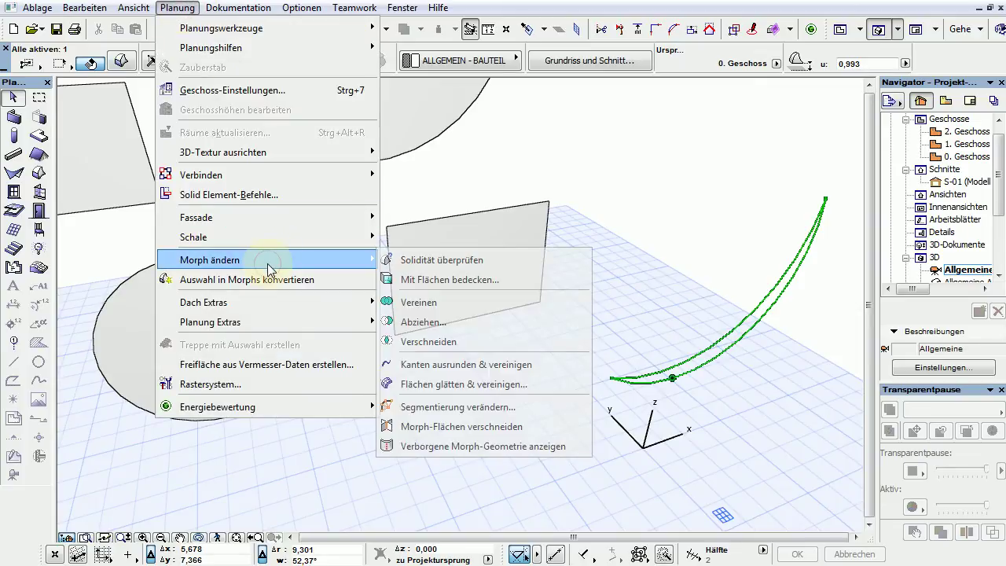
click(454, 280)
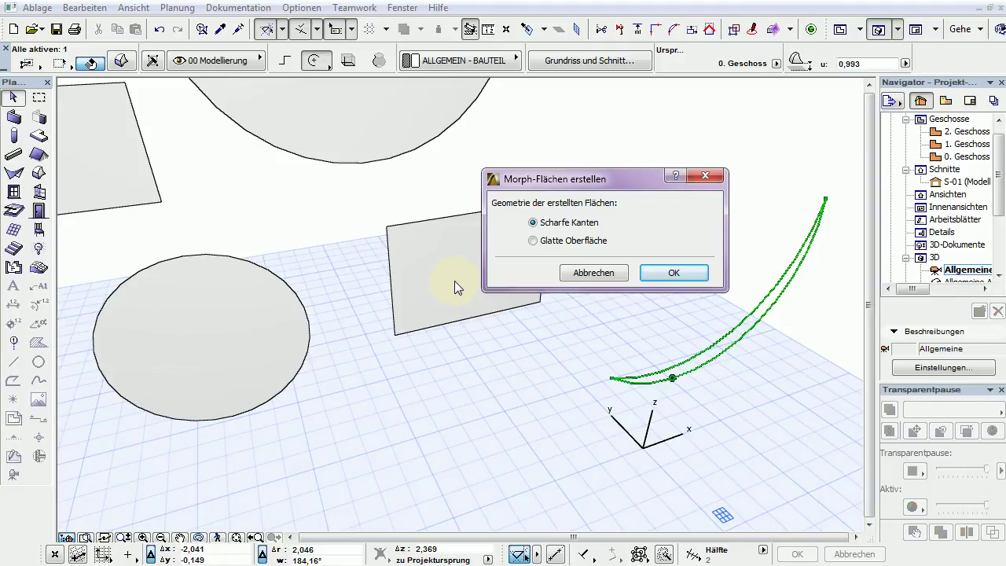
click(669, 273)
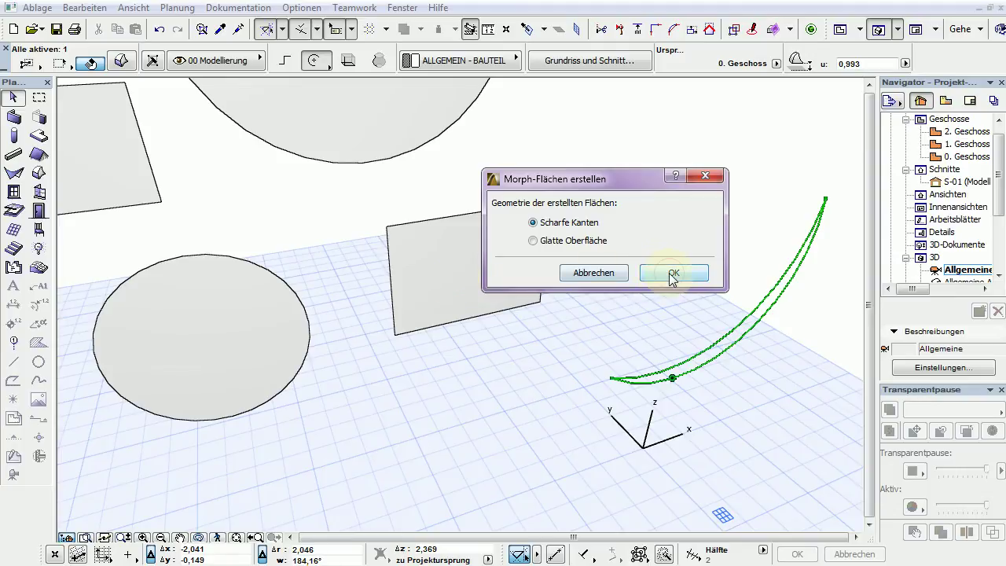
key(Escape)
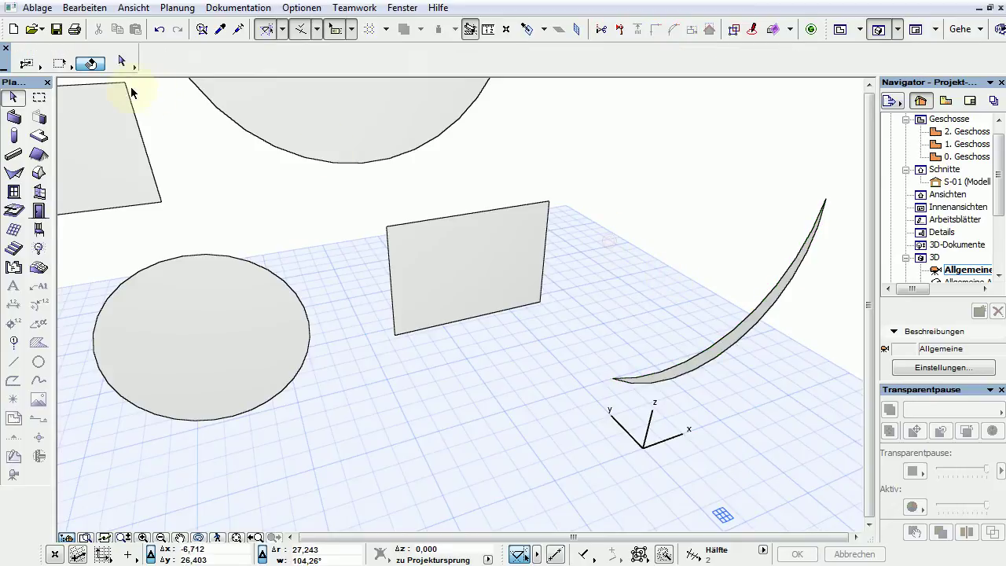
- Switch to sub-element selection, move the crescent's face about 0.53 m in the negative x direction and deselect it
click(125, 63)
click(152, 55)
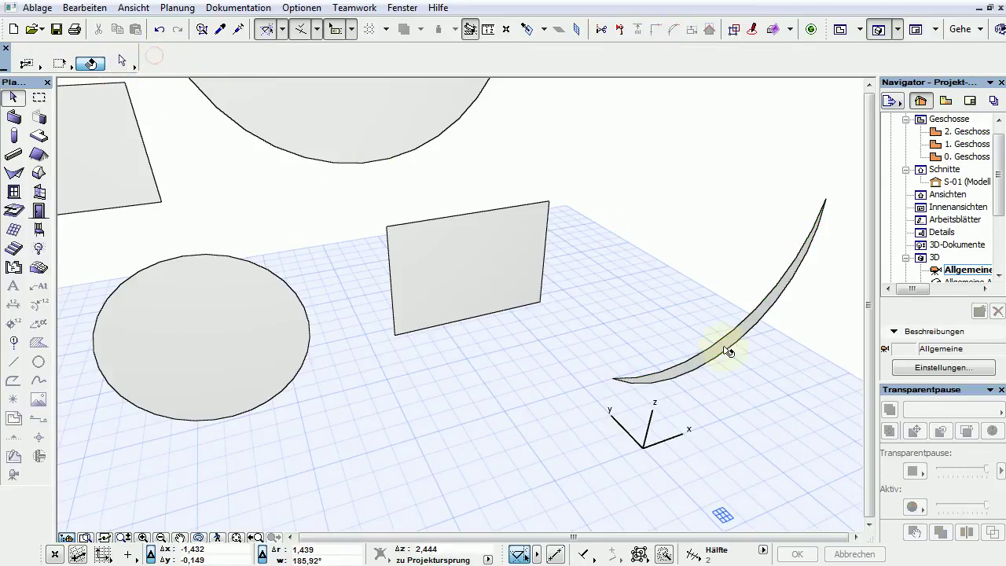
click(706, 363)
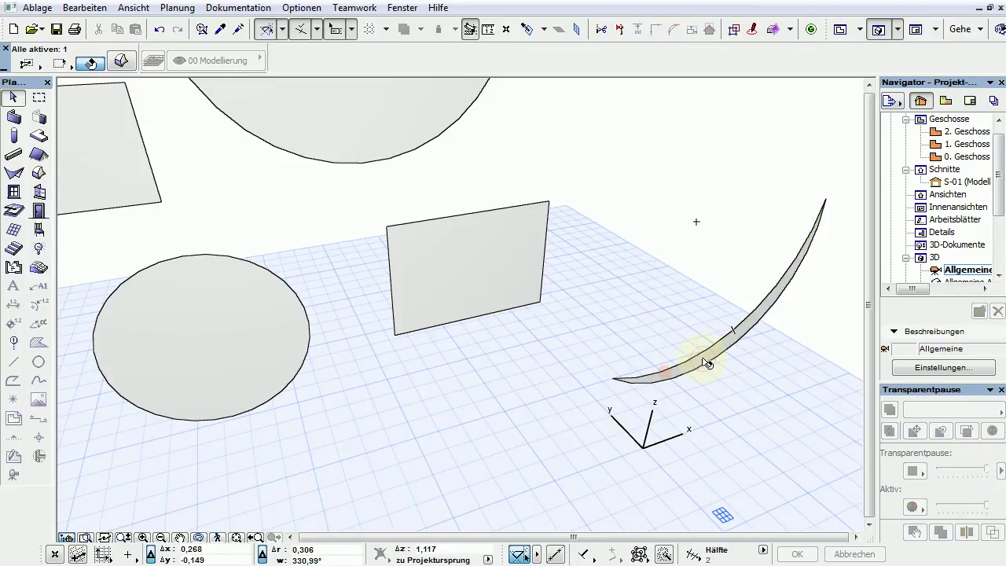
click(707, 363)
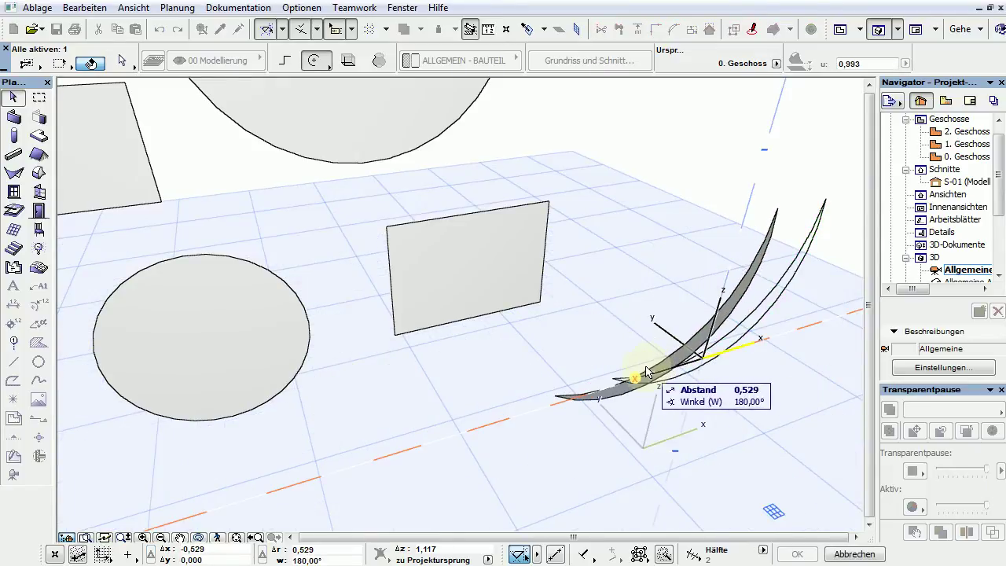
click(646, 371)
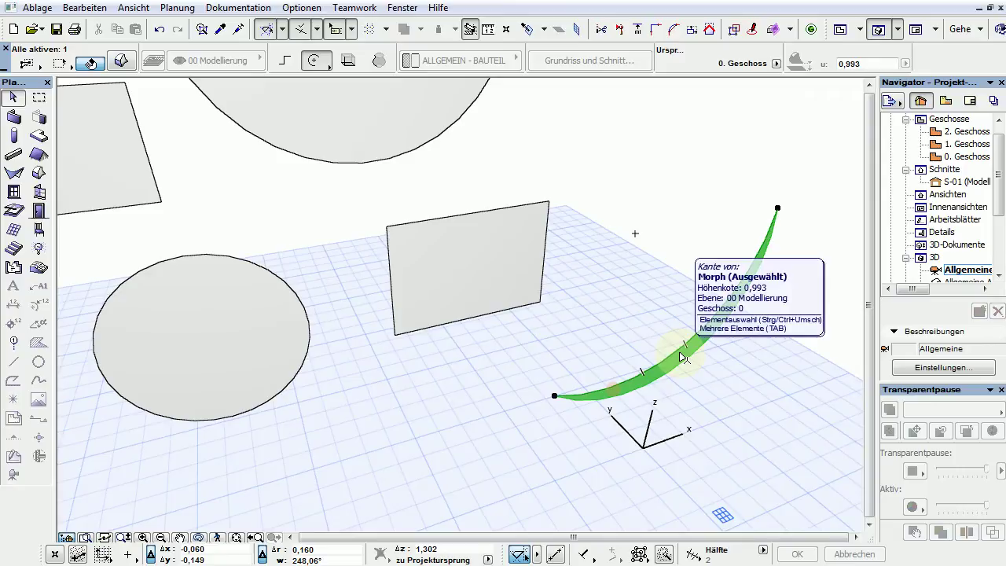
click(663, 281)
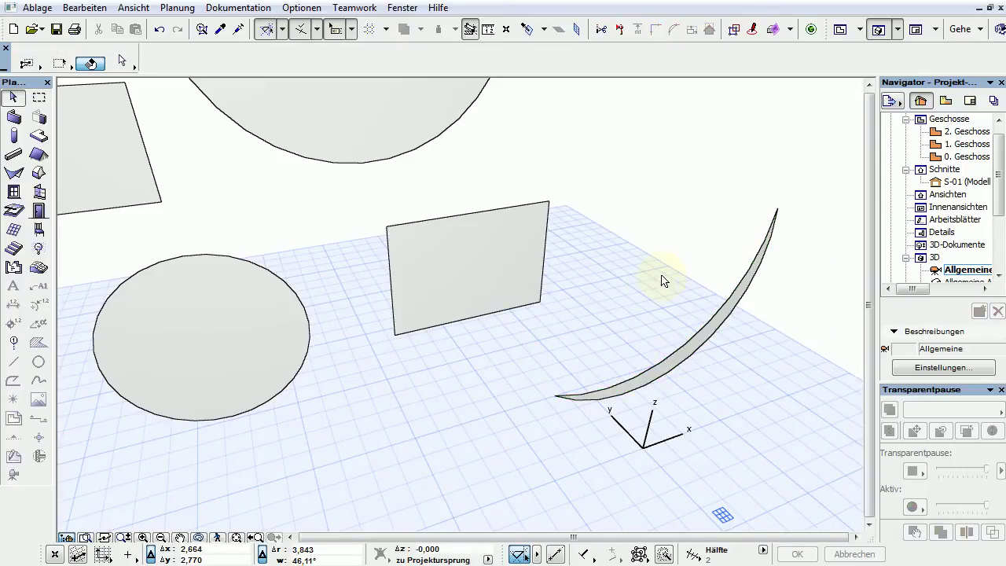
- Switch back from sub-element to whole-element selection and select all nine Morph shapes together
scroll(604, 299, down, 5)
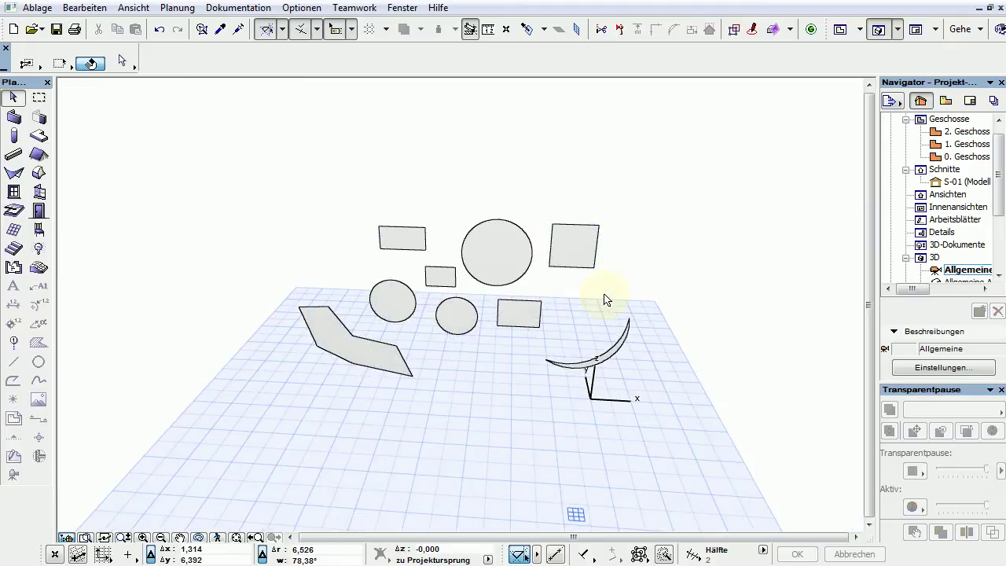
drag(284, 203, 644, 388)
shift+middle_drag(511, 393, 700, 411)
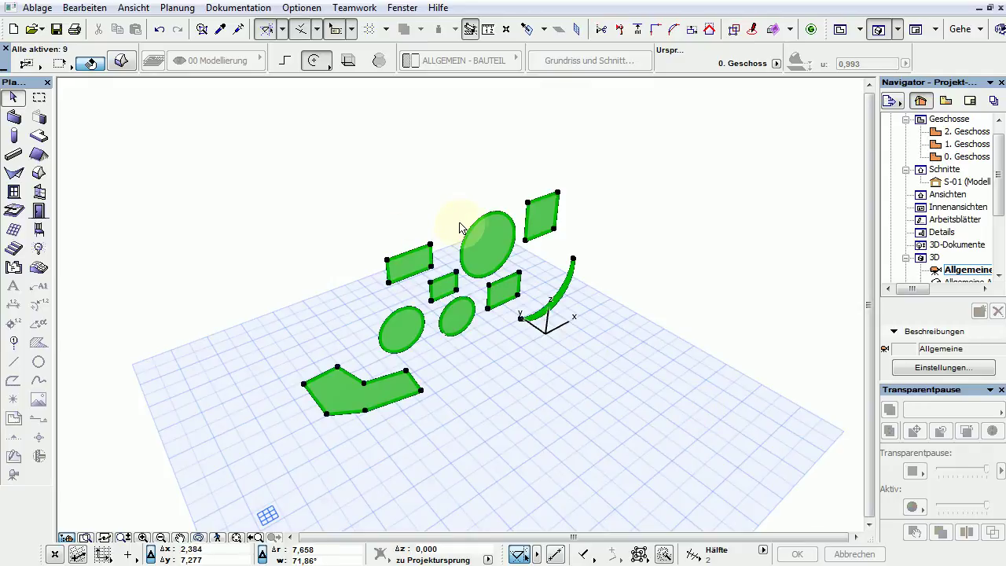
click(13, 98)
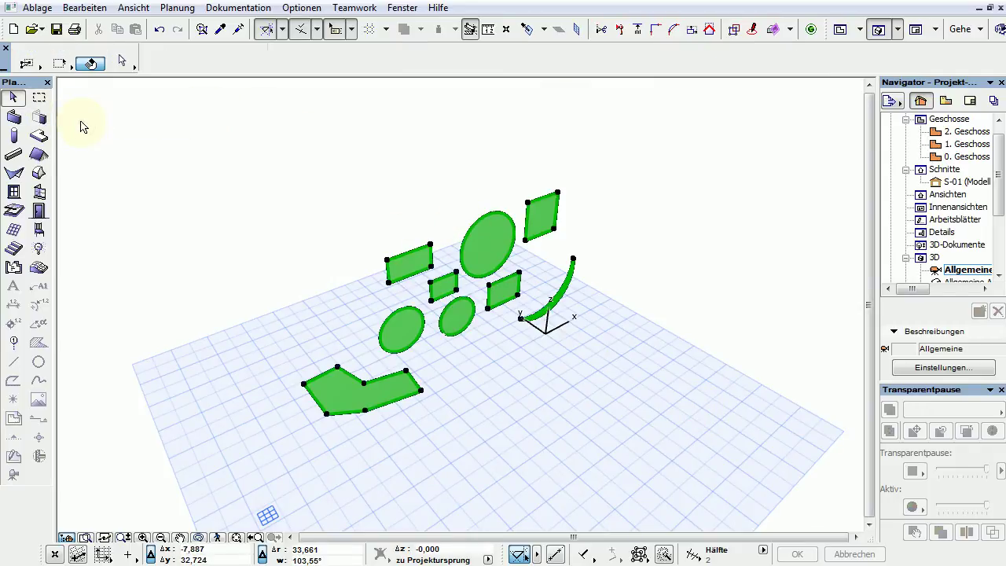
click(121, 64)
click(129, 49)
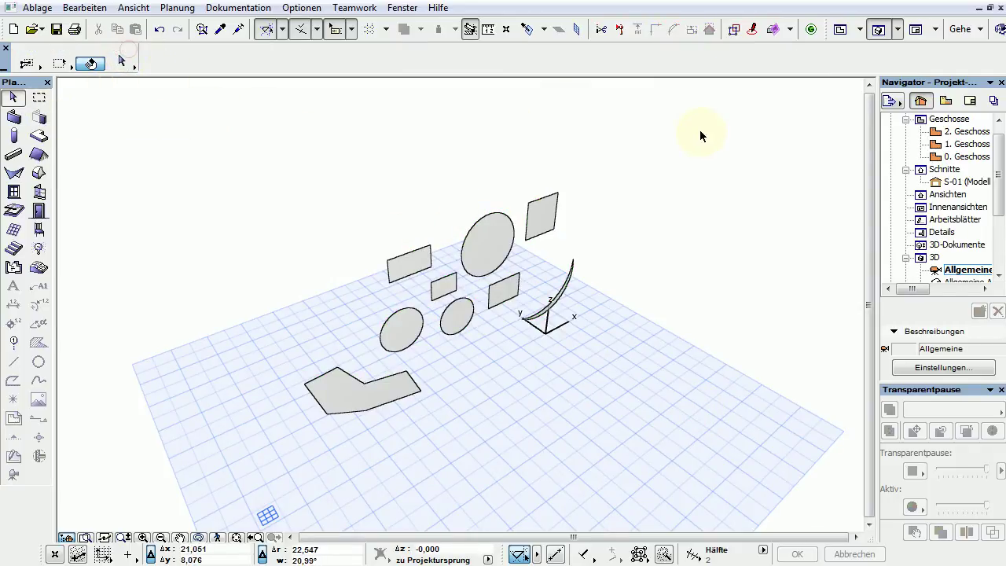
drag(662, 154, 227, 422)
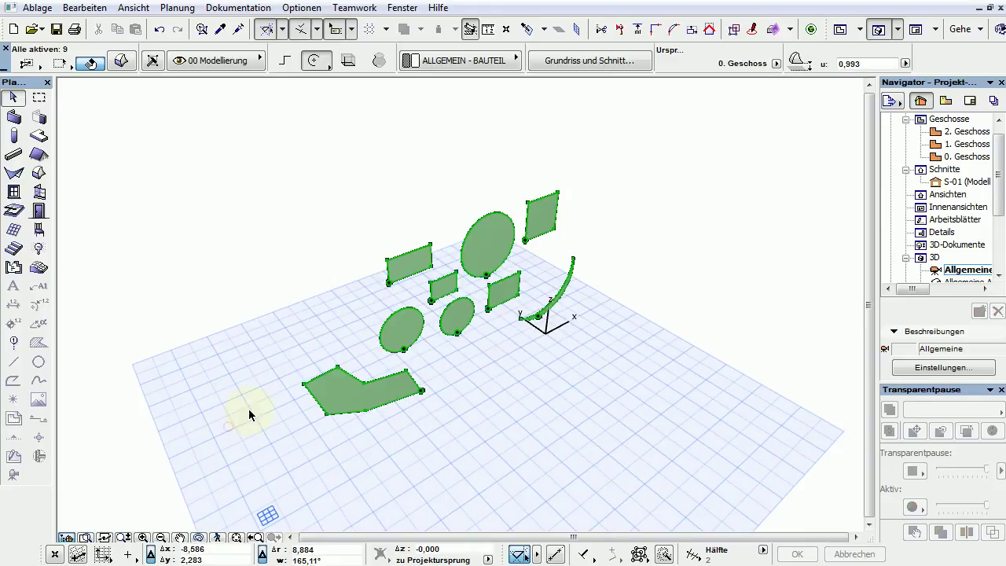
- Try to extrude the selected shapes about 0.51 m from the upper rectangle beside the large circle, and clear the selection
click(402, 259)
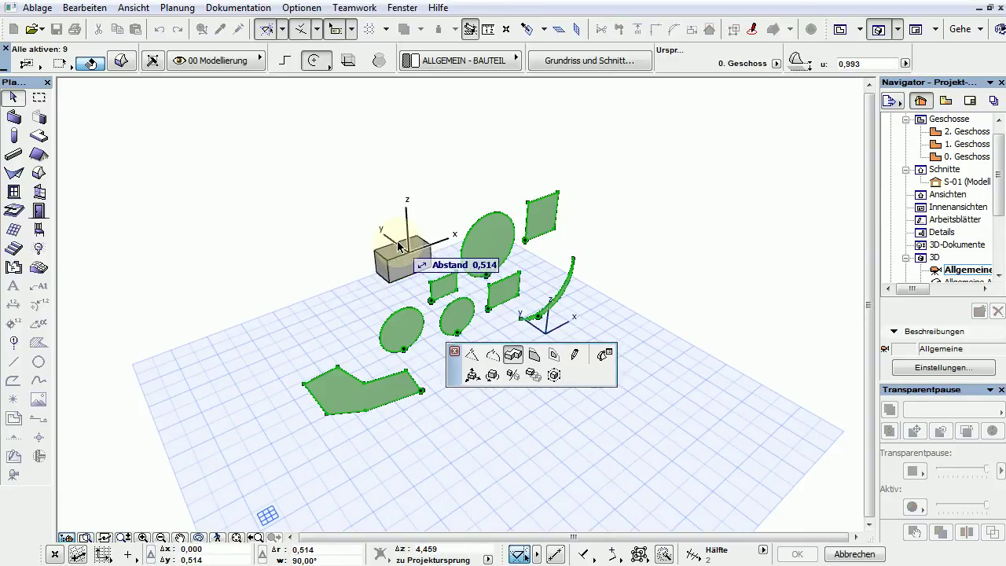
click(399, 246)
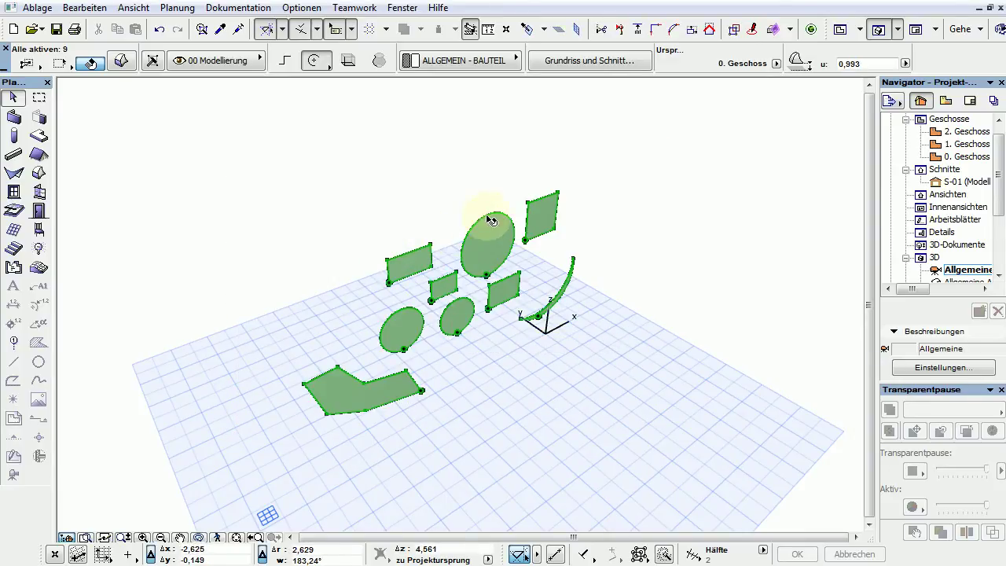
click(529, 167)
drag(582, 166, 371, 259)
click(625, 217)
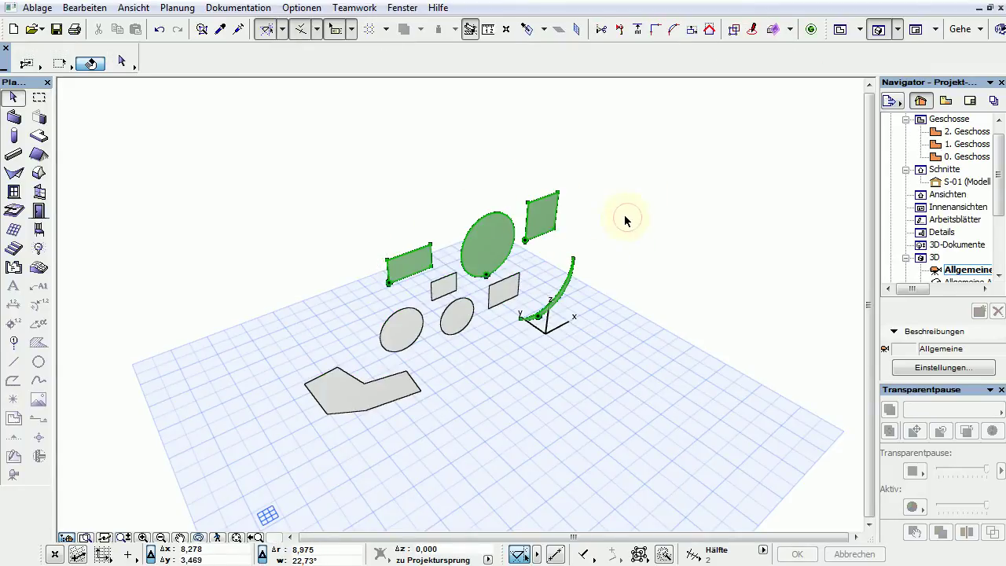
- Select the crescent and the three circles and extrude them together about 0.48 m backward
click(571, 274)
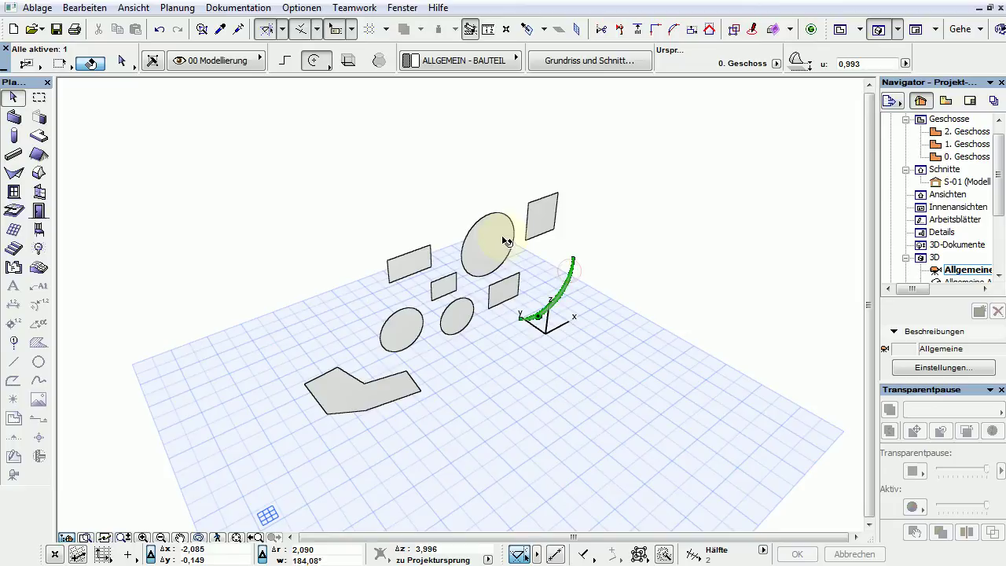
shift+click(451, 323)
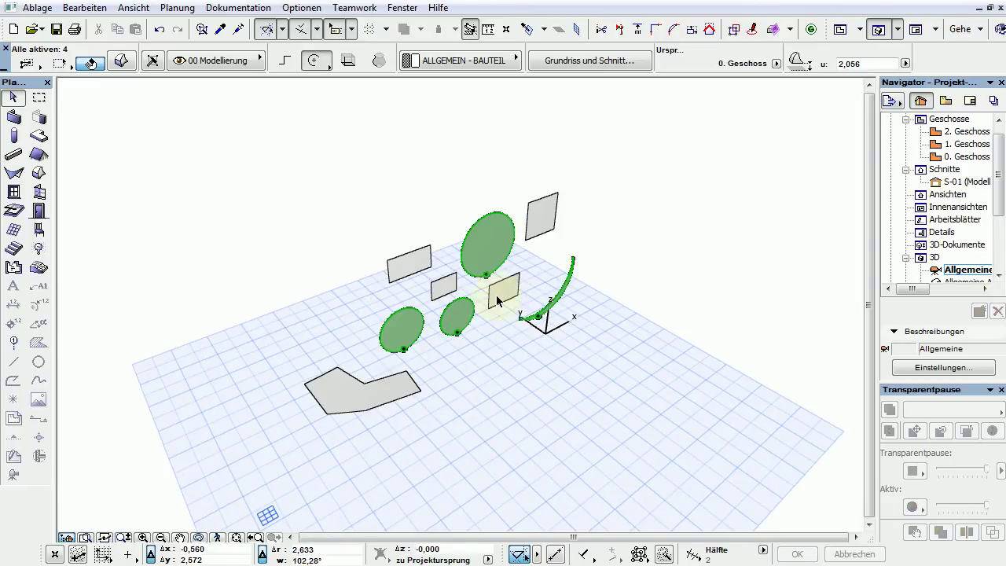
click(567, 280)
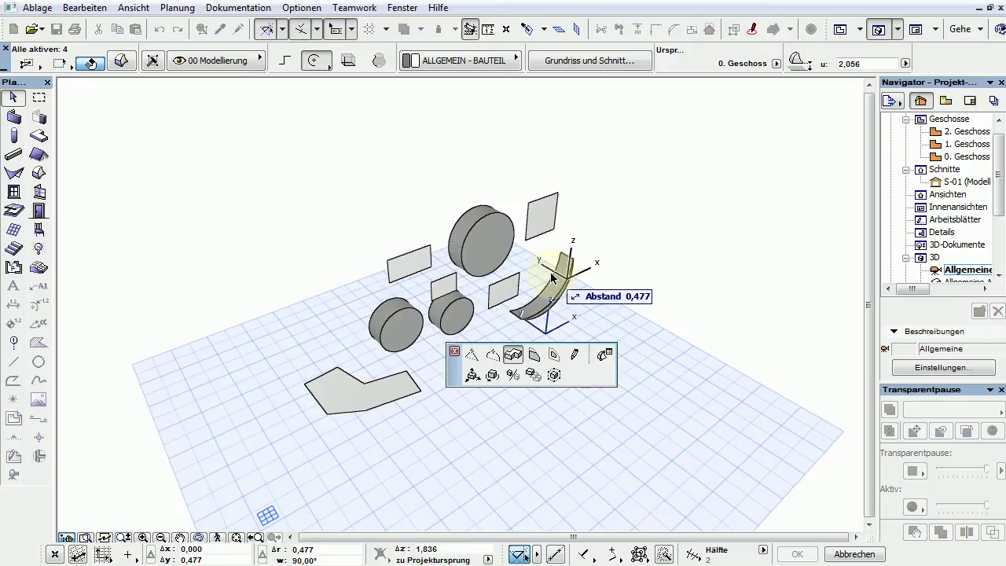
click(554, 271)
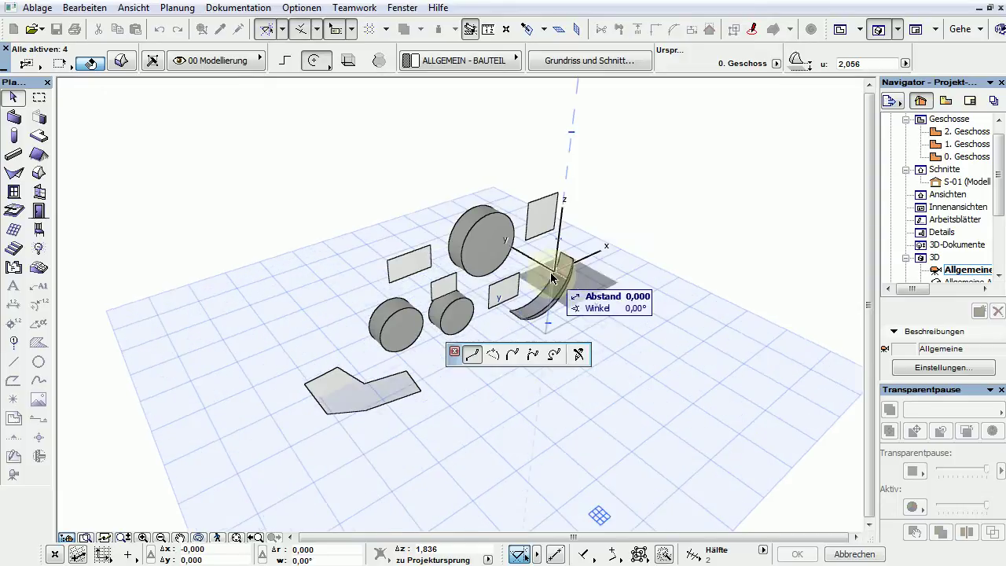
click(554, 267)
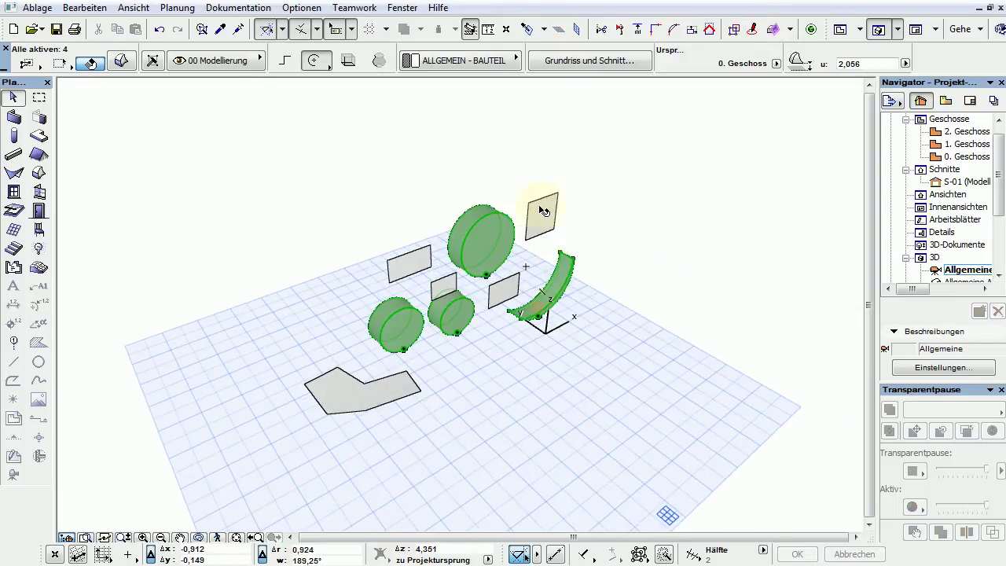
- Select the four rectangles and the polygon and extrude them together backward into solids
click(532, 166)
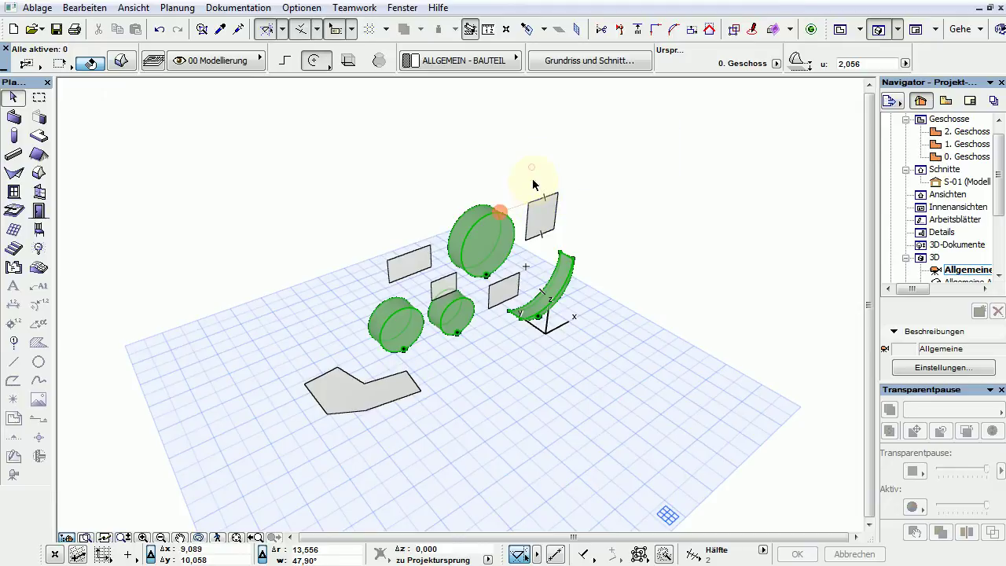
click(541, 215)
shift+click(409, 264)
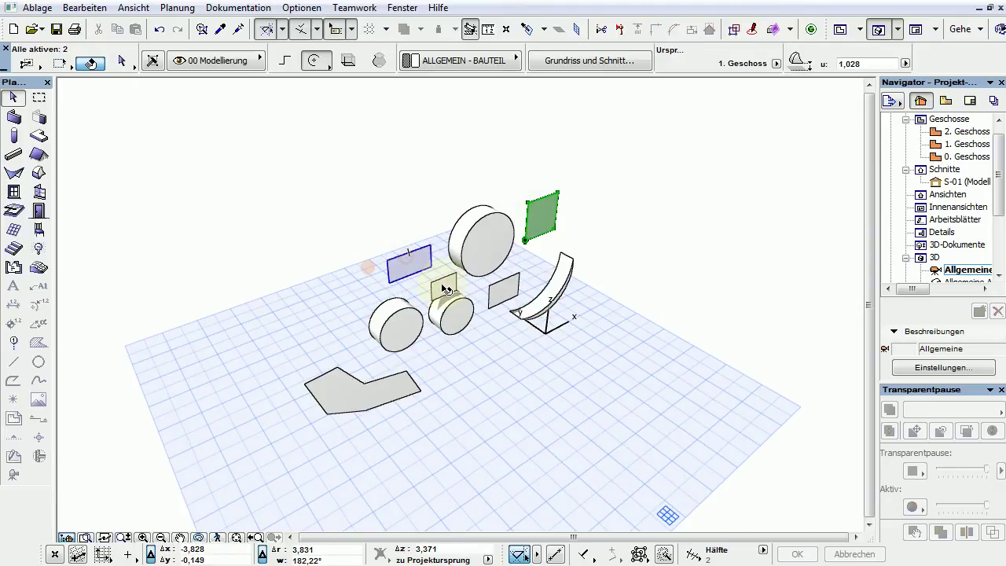
shift+click(487, 290)
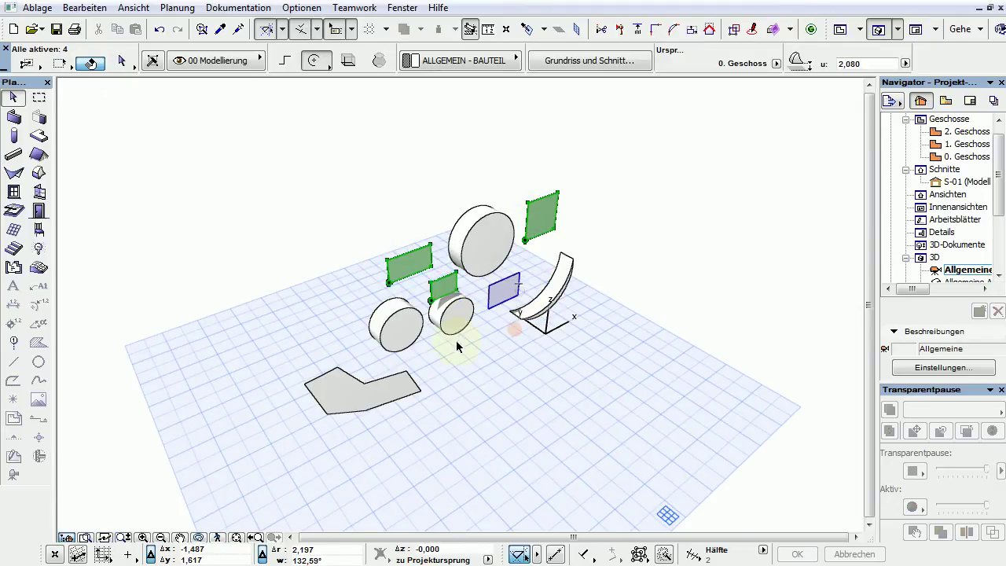
shift+click(381, 382)
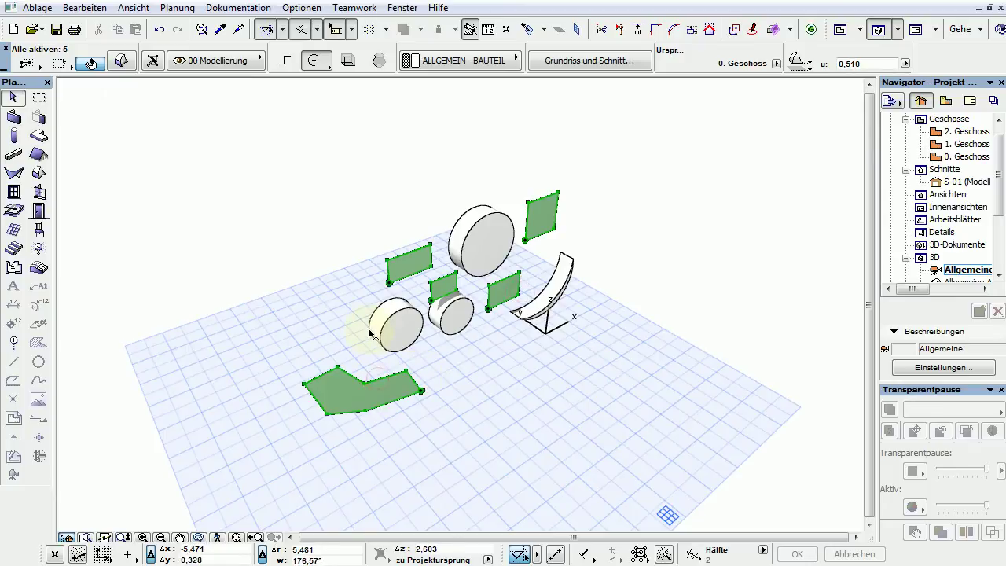
click(544, 198)
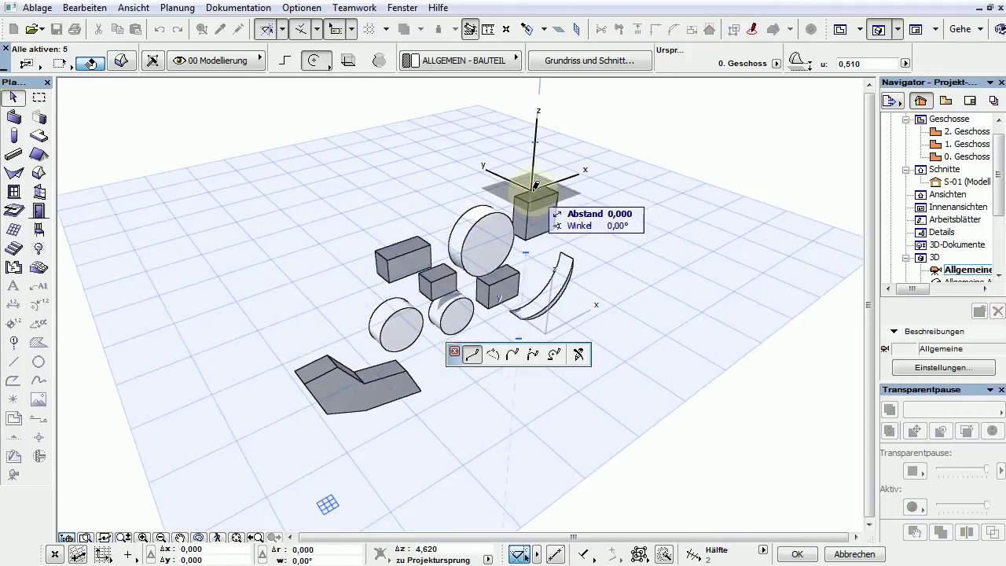
click(536, 185)
click(664, 226)
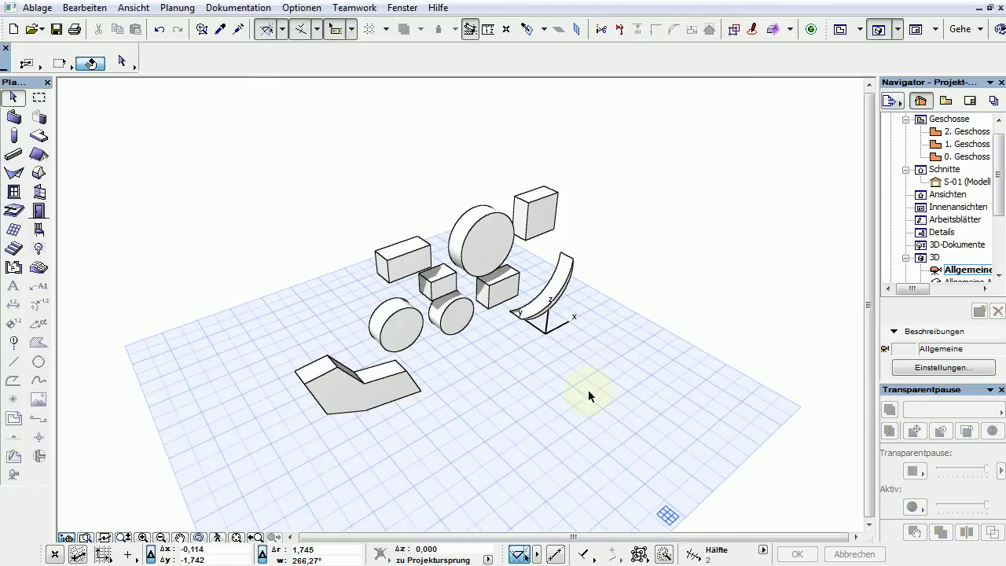
- Switch to the 0. Geschoss floor plan and draw a straight Außen wall directly behind the Morphs, extending past both ends of their row
shift+middle_drag(545, 372, 533, 395)
key(F2)
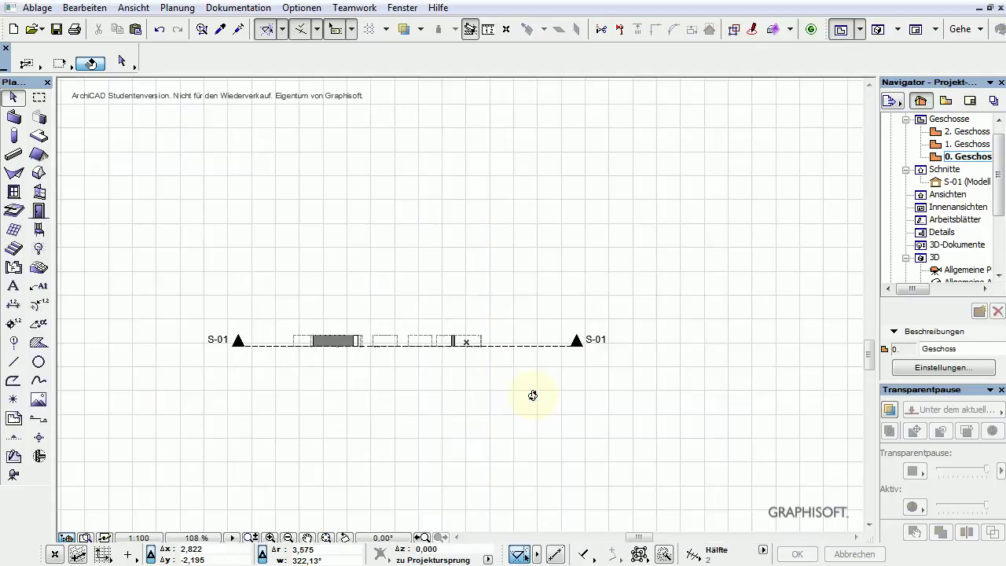
click(14, 117)
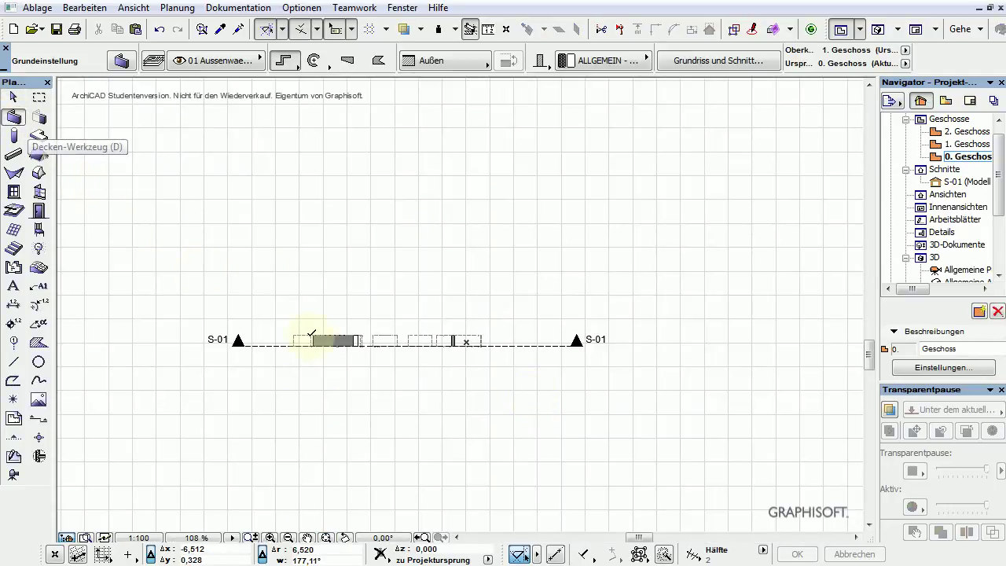
click(263, 337)
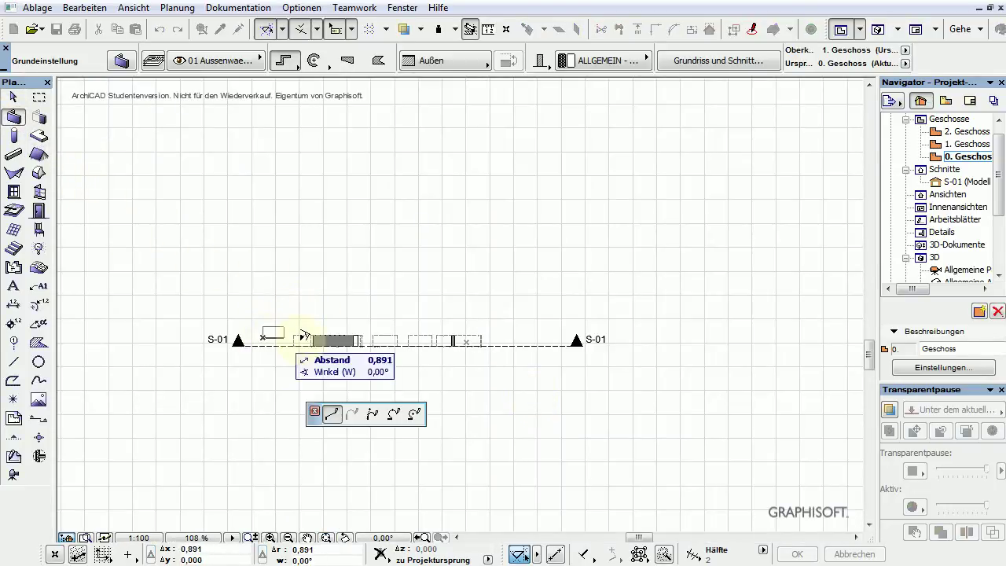
click(524, 336)
click(526, 335)
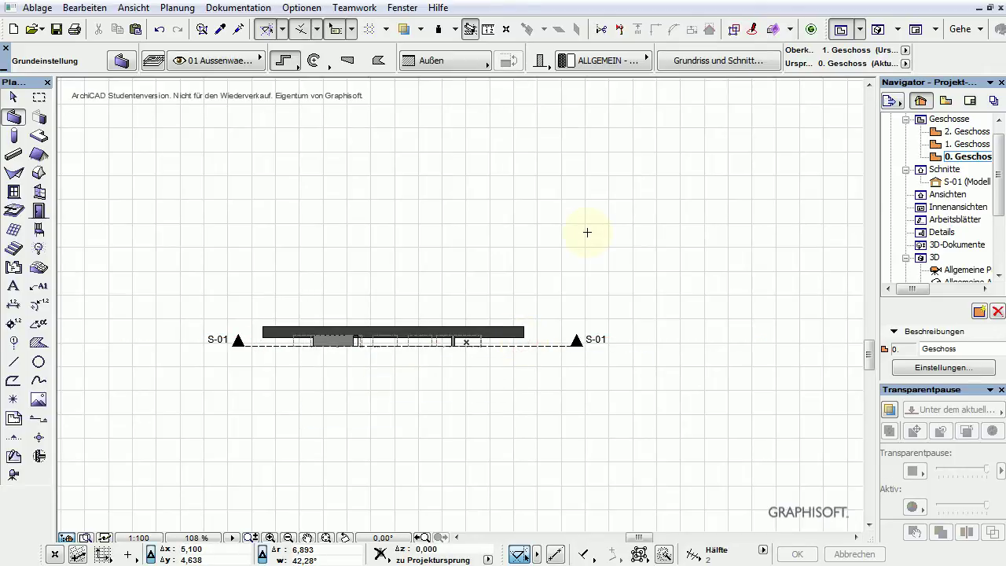
- Create a new layer named Wegdamit in the layer settings
key(ctrl+l)
drag(534, 98, 305, 44)
scroll(571, 181, down, 10)
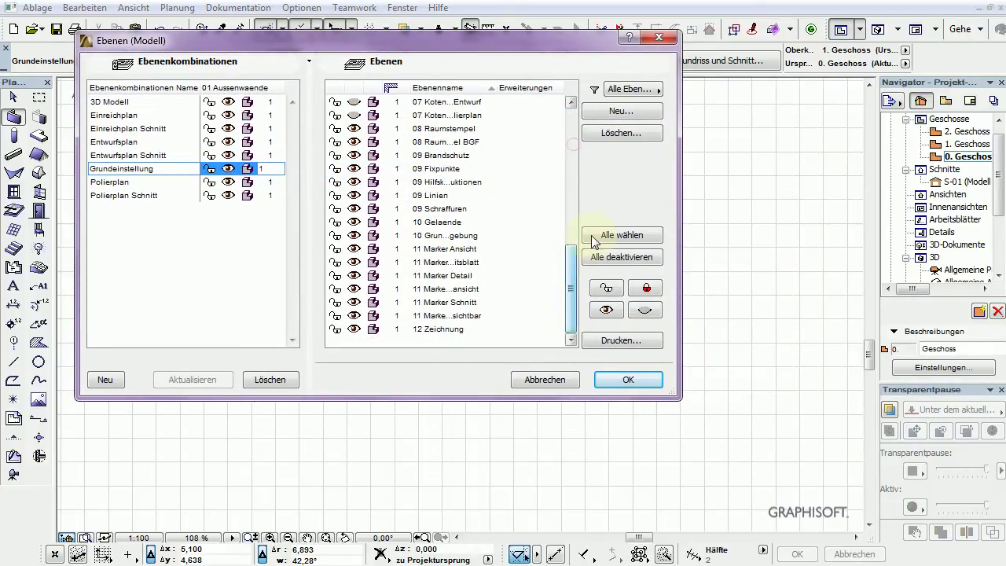
click(631, 113)
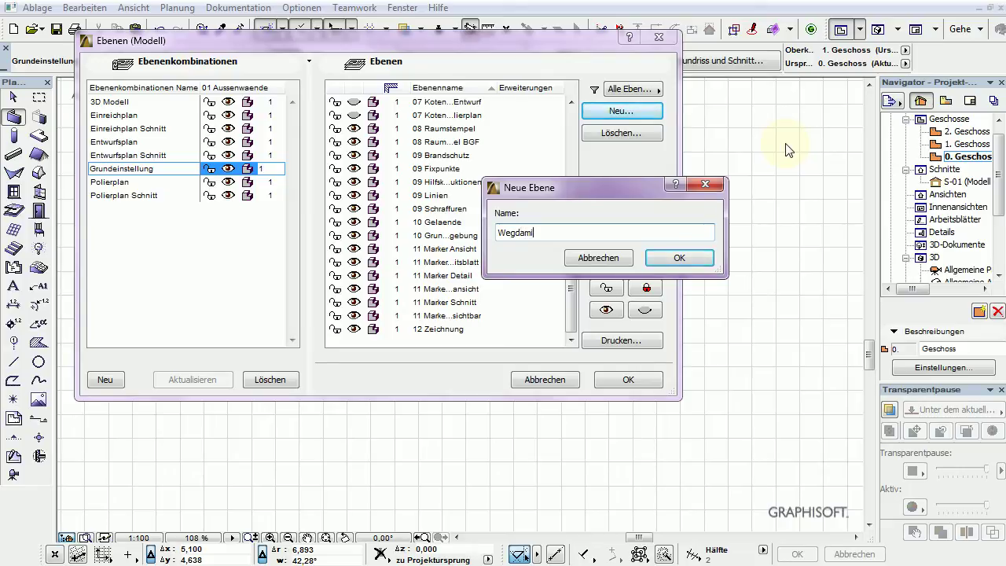
click(679, 258)
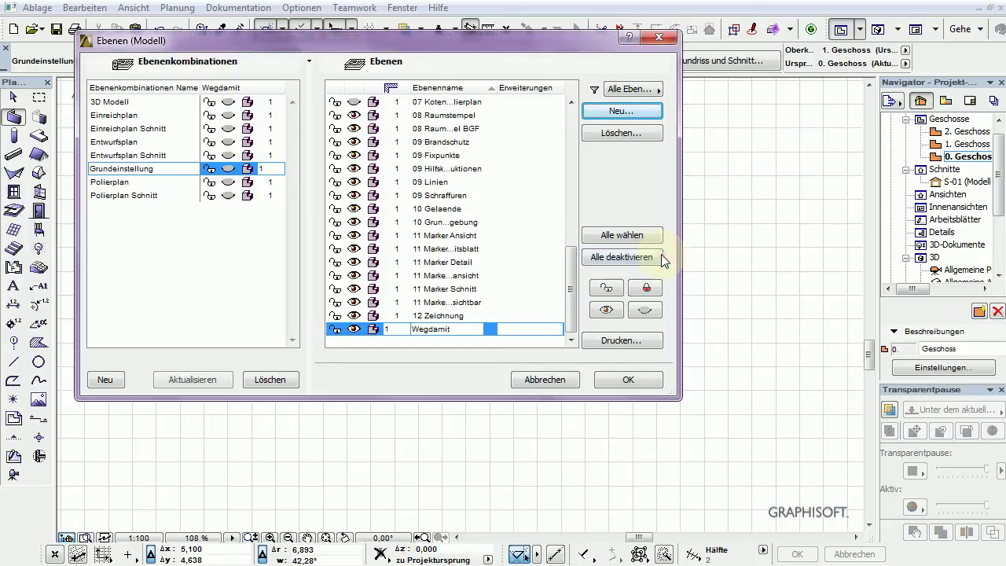
click(629, 381)
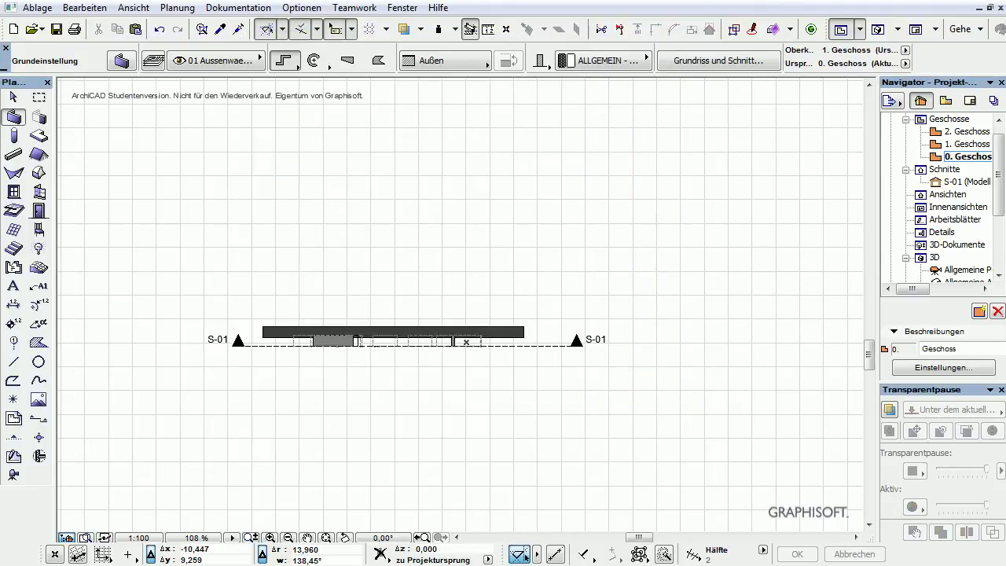
- Open the solid element operations and store the wall as the target element, leaving nothing selected
click(178, 7)
click(221, 197)
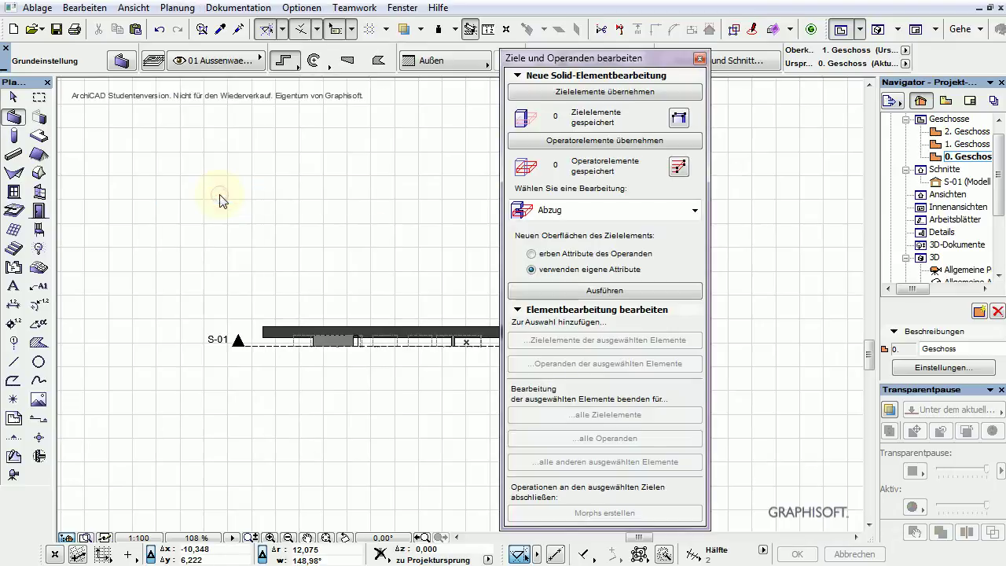
drag(676, 25, 784, 39)
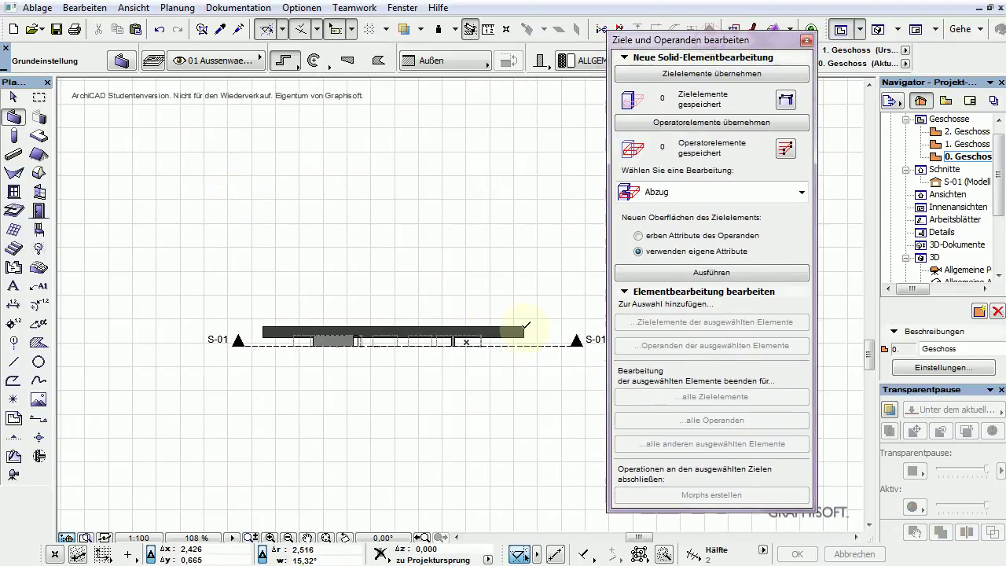
click(13, 96)
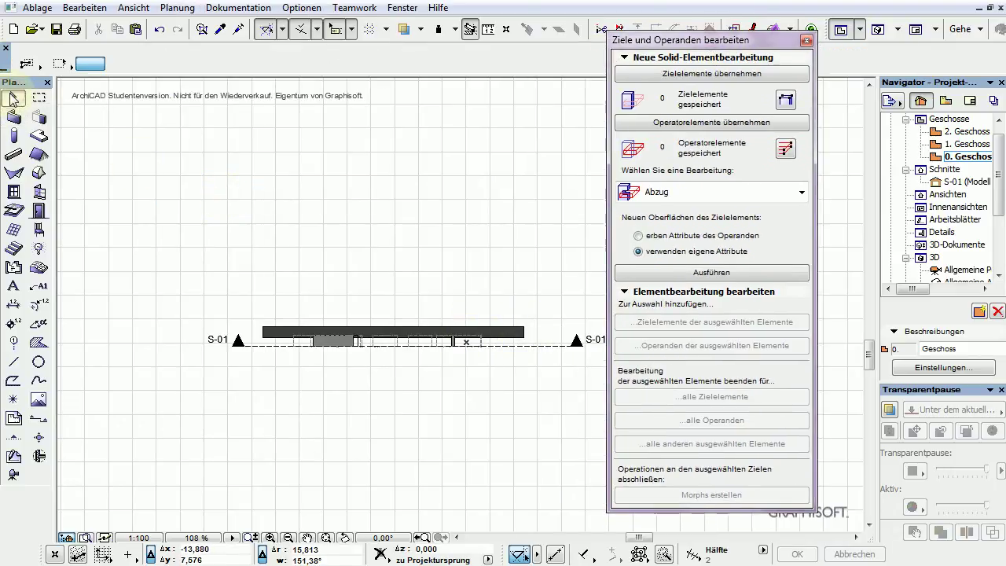
click(519, 330)
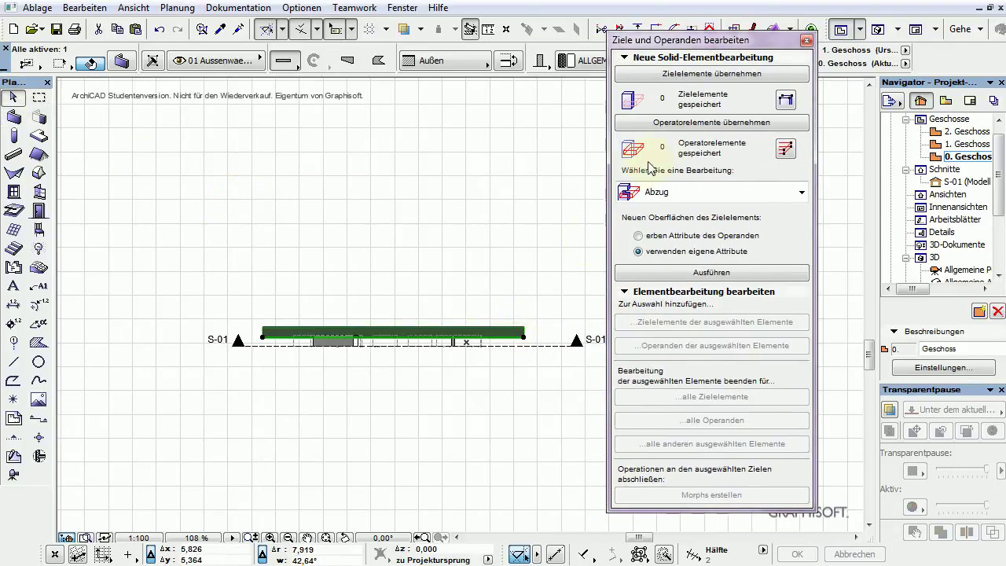
click(694, 74)
click(507, 382)
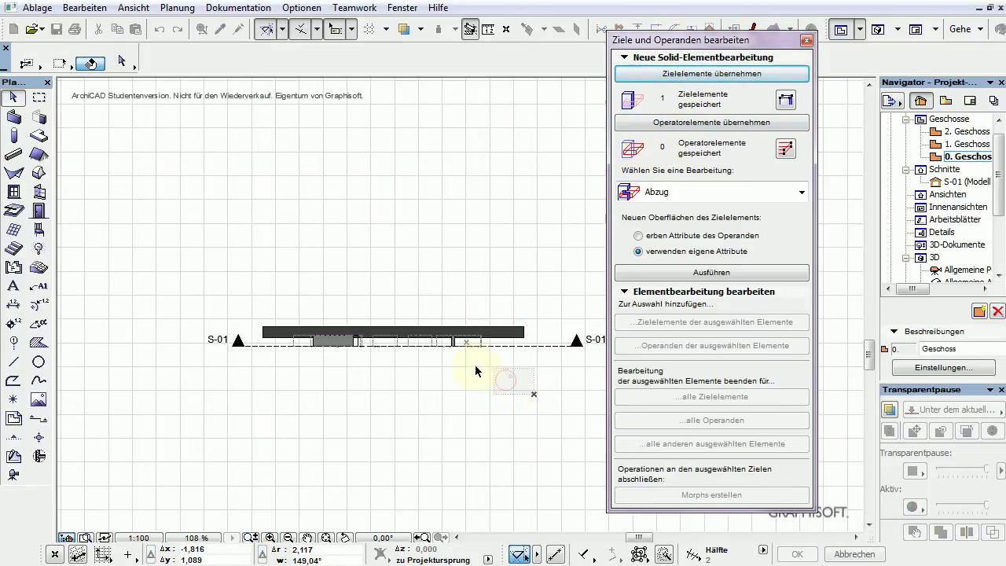
- Store the Morphs without the section line as operators, subtract them from the wall, and return to the 3D view with the operations palette closed
drag(476, 371, 252, 344)
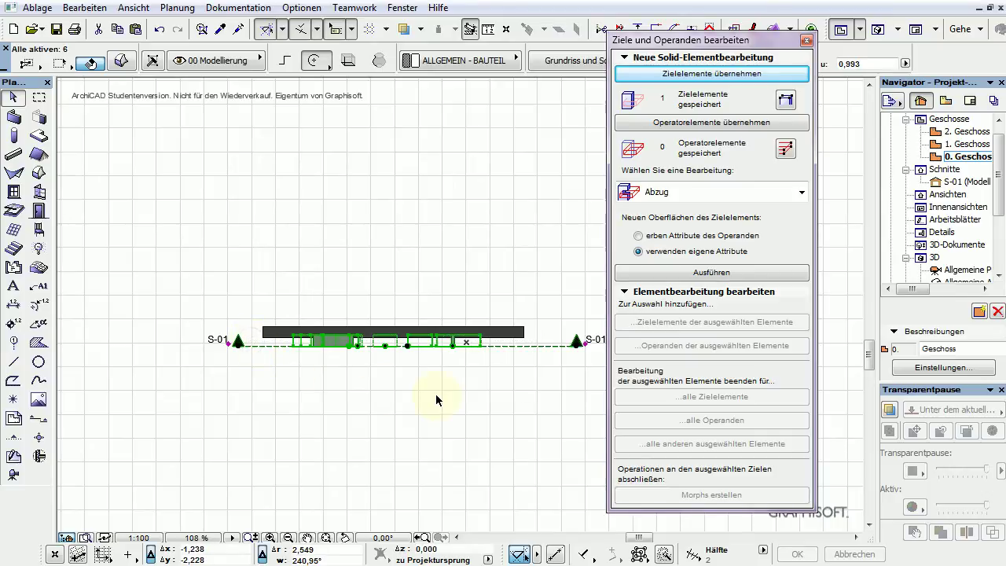
shift+click(509, 345)
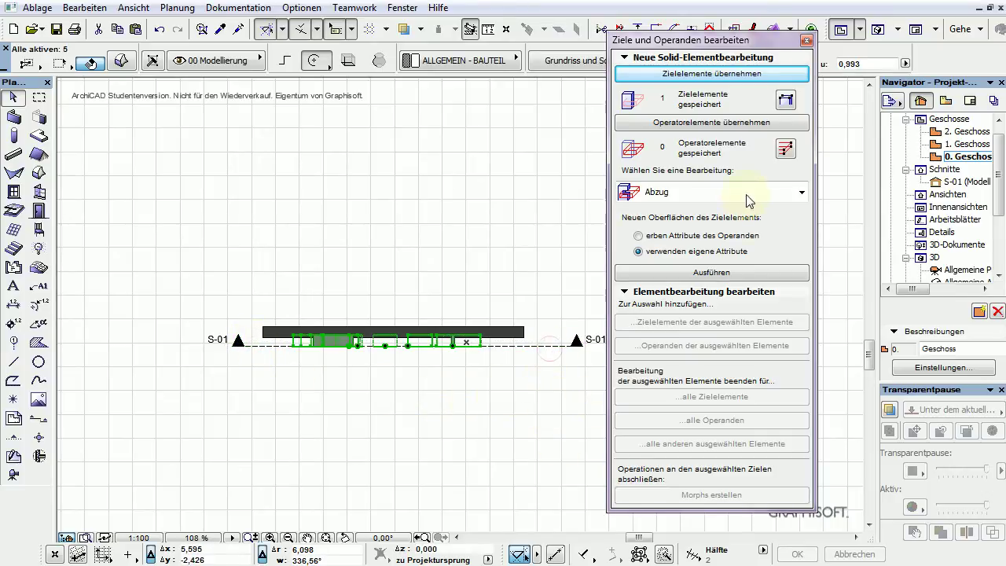
click(729, 123)
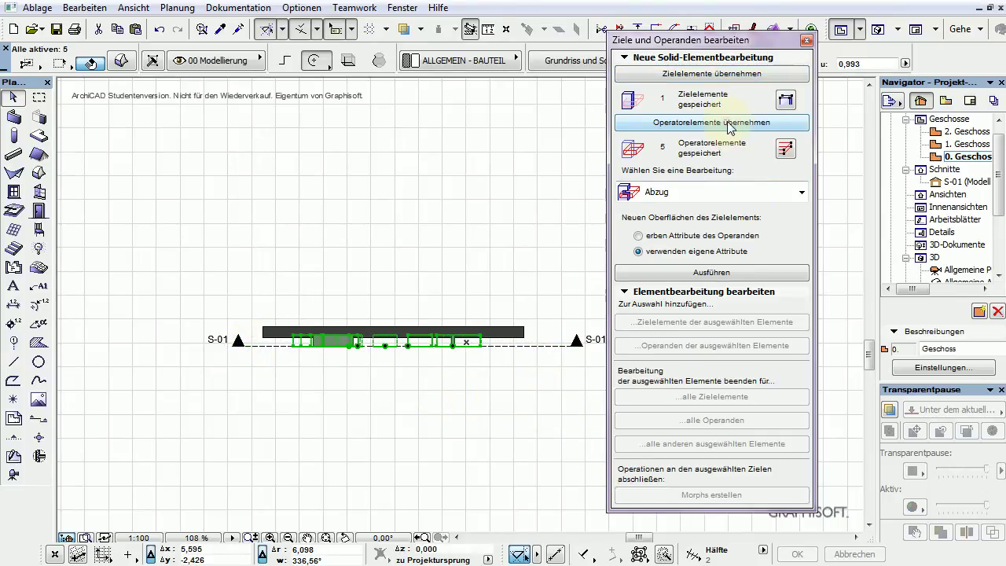
click(711, 272)
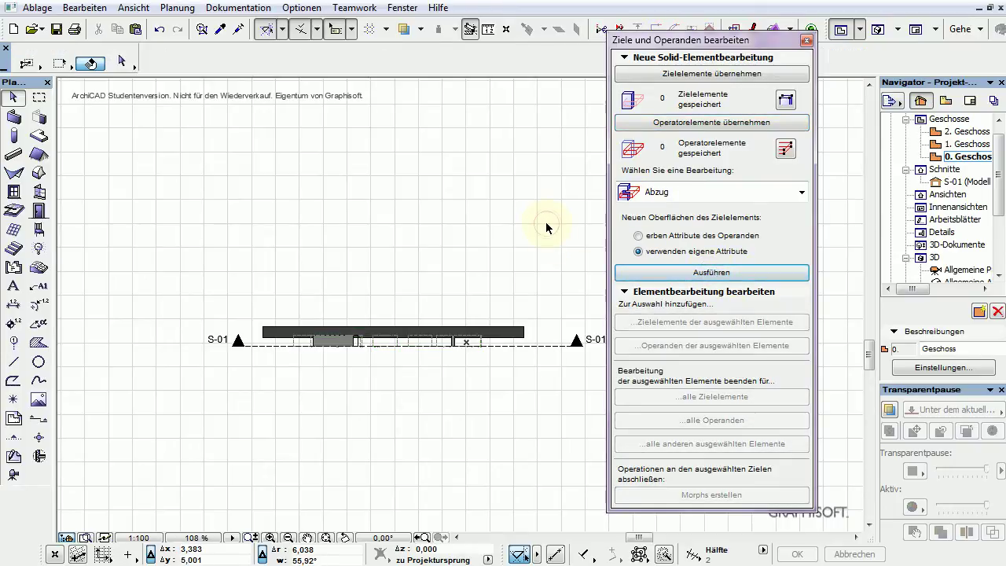
key(F3)
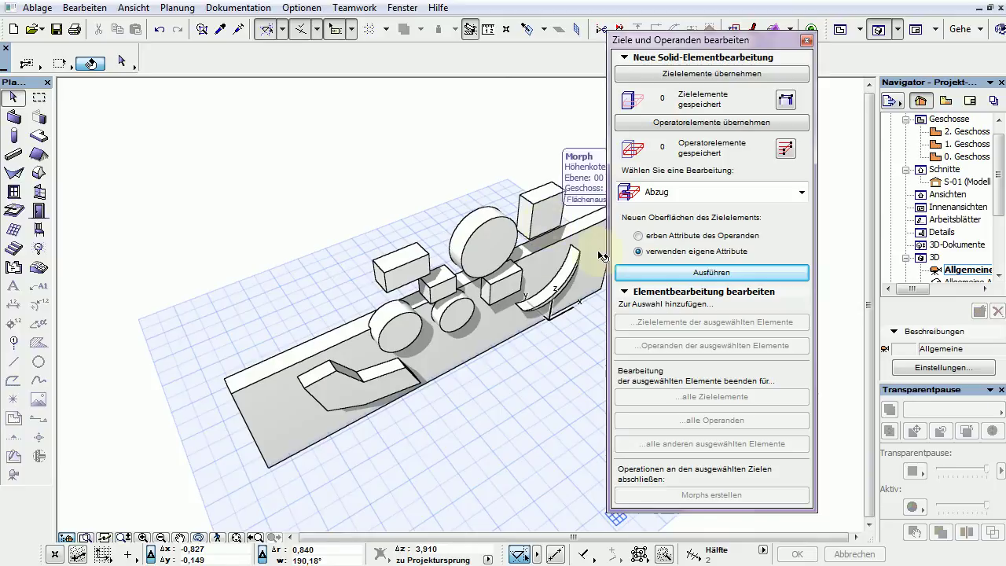
click(805, 40)
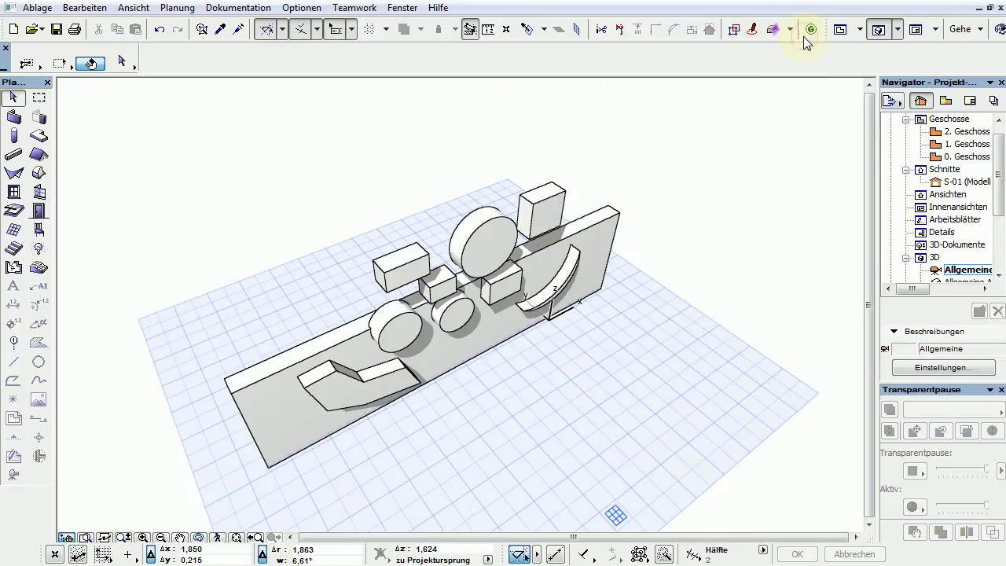
- Stretch the wall's height upward until its top edge lies above all the Morph solids, and deselect it
click(620, 218)
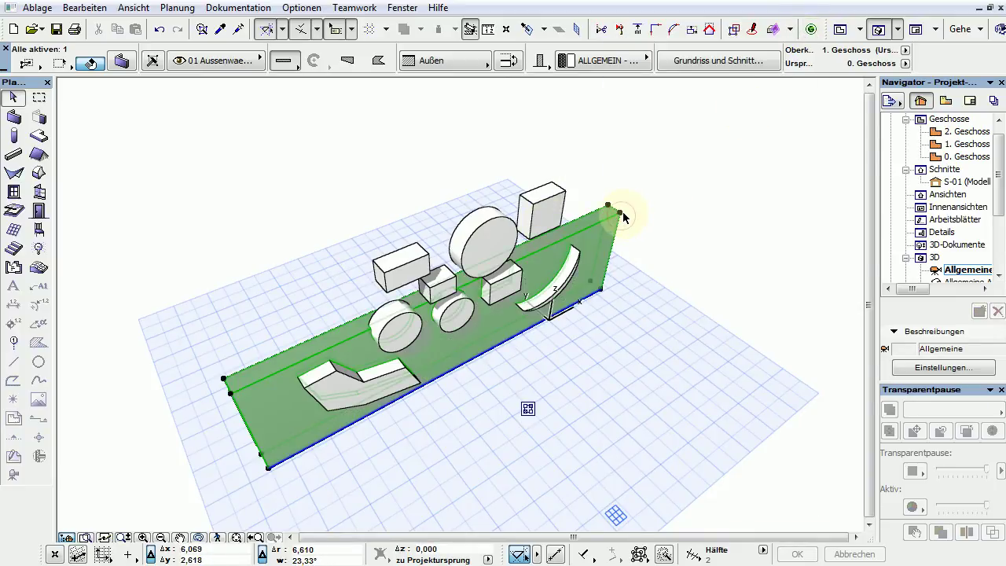
click(620, 217)
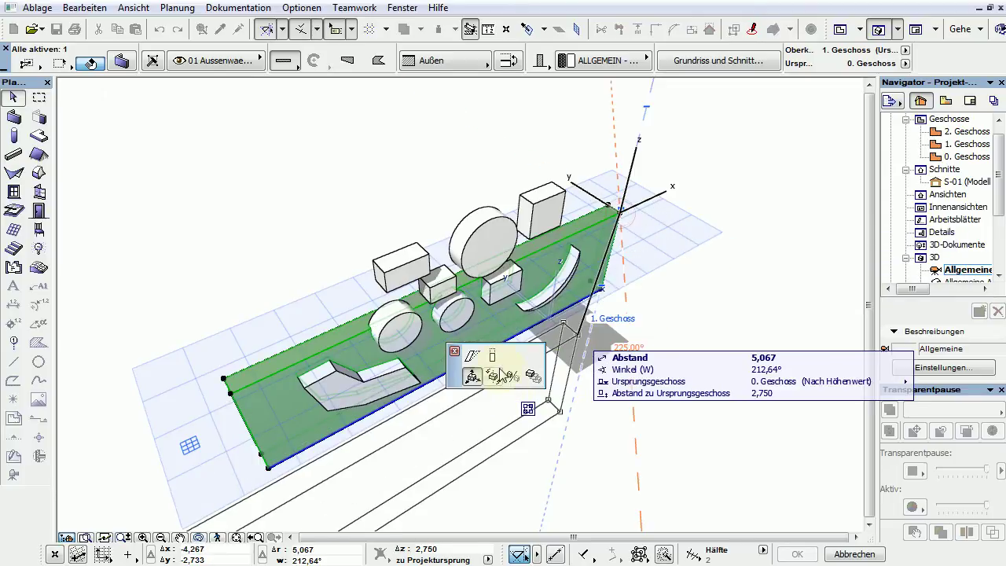
click(493, 356)
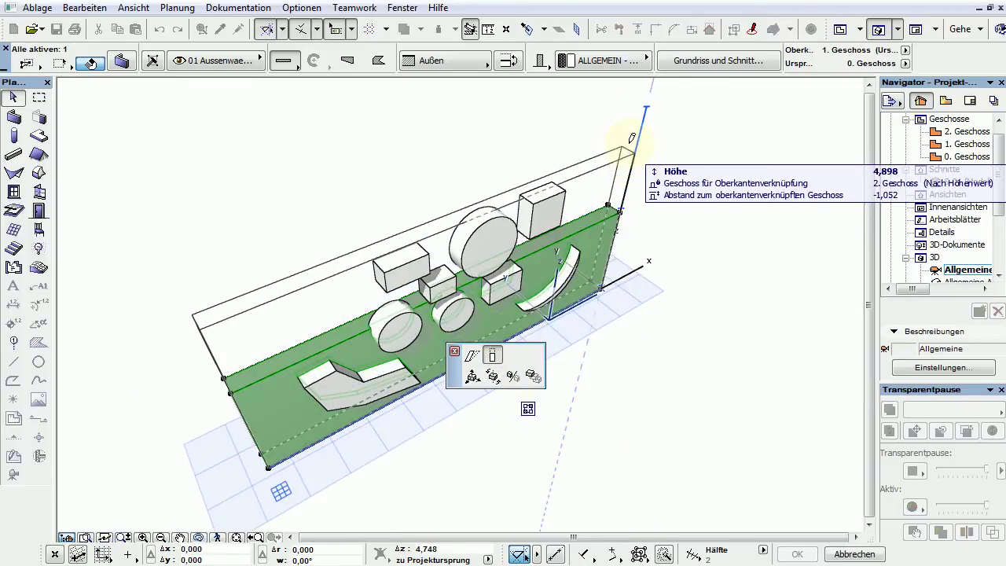
click(632, 135)
click(716, 161)
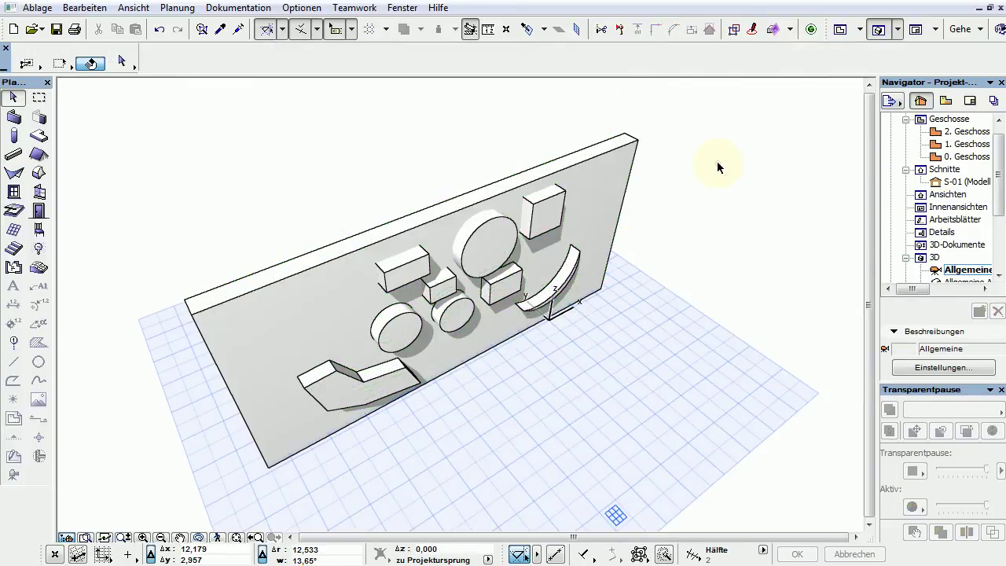
- Hide the Wegdamit layer in the layer settings
key(ctrl+l)
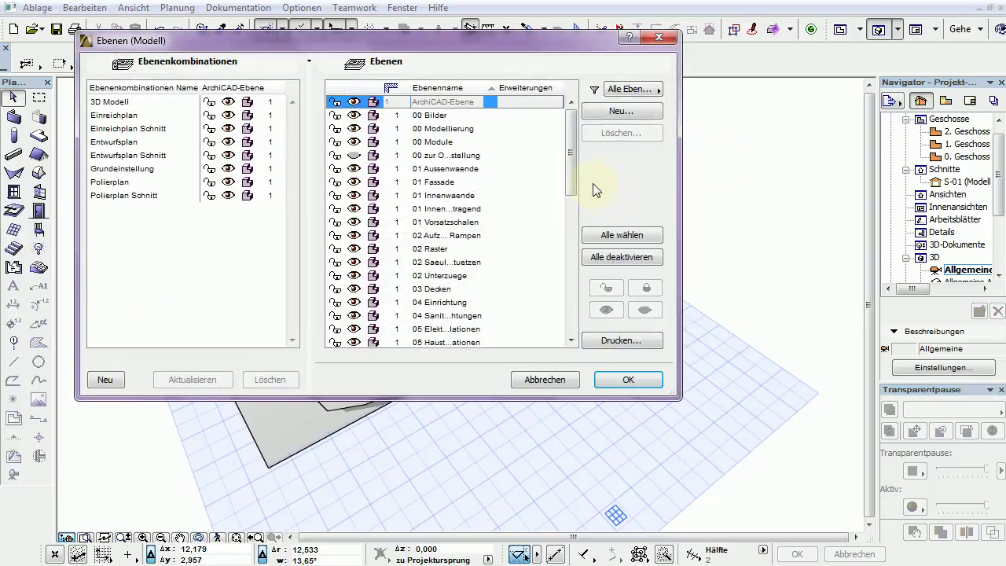
drag(570, 178, 581, 324)
click(353, 329)
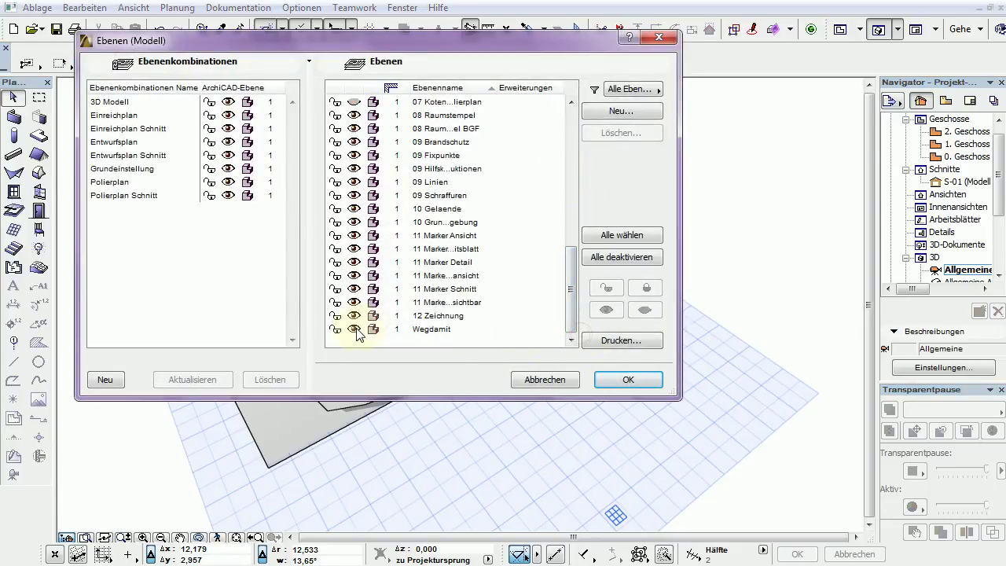
click(431, 328)
click(621, 379)
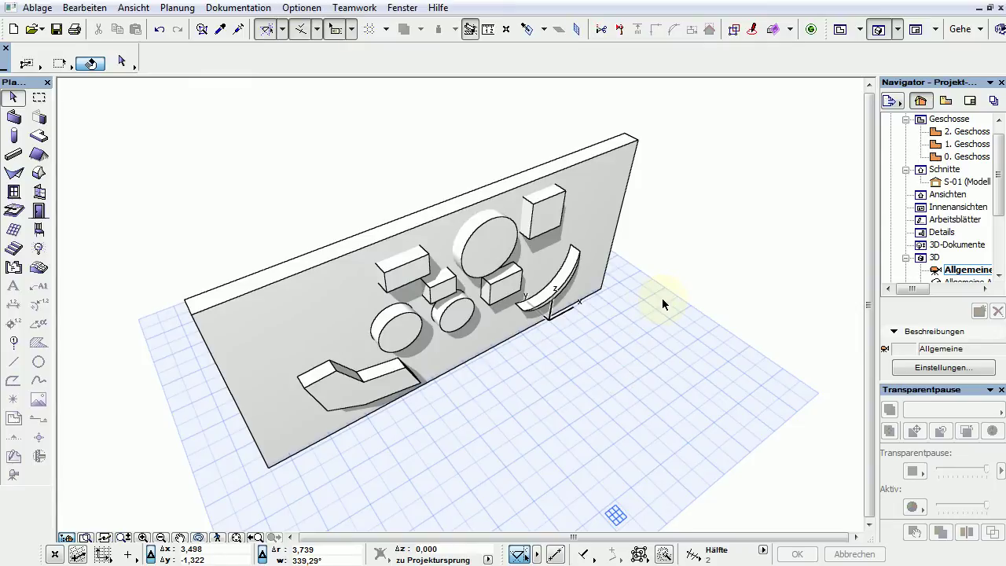
- Clear the single-Morph selection, then select all Morphs and assign them to the layer Wegdamit
click(546, 223)
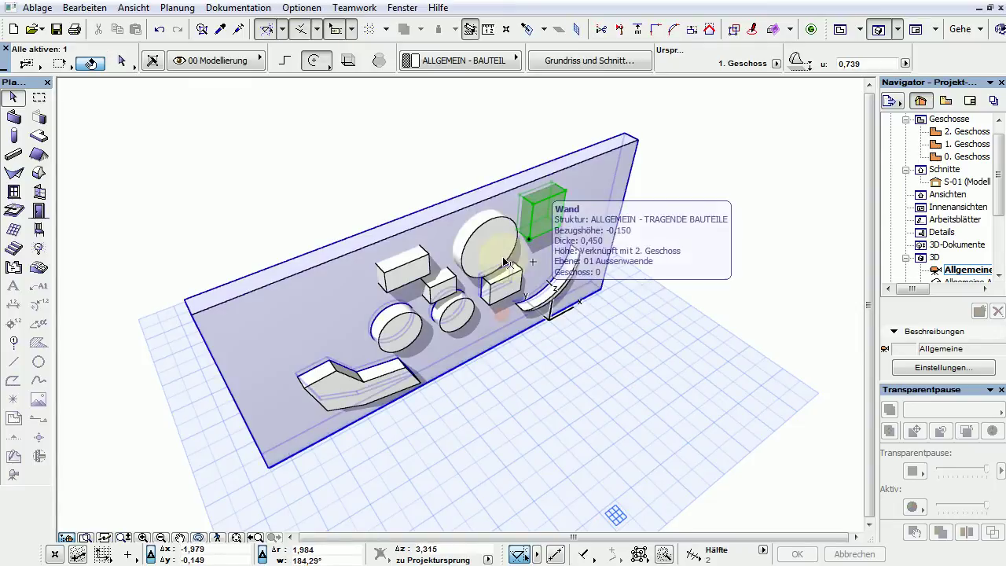
click(139, 153)
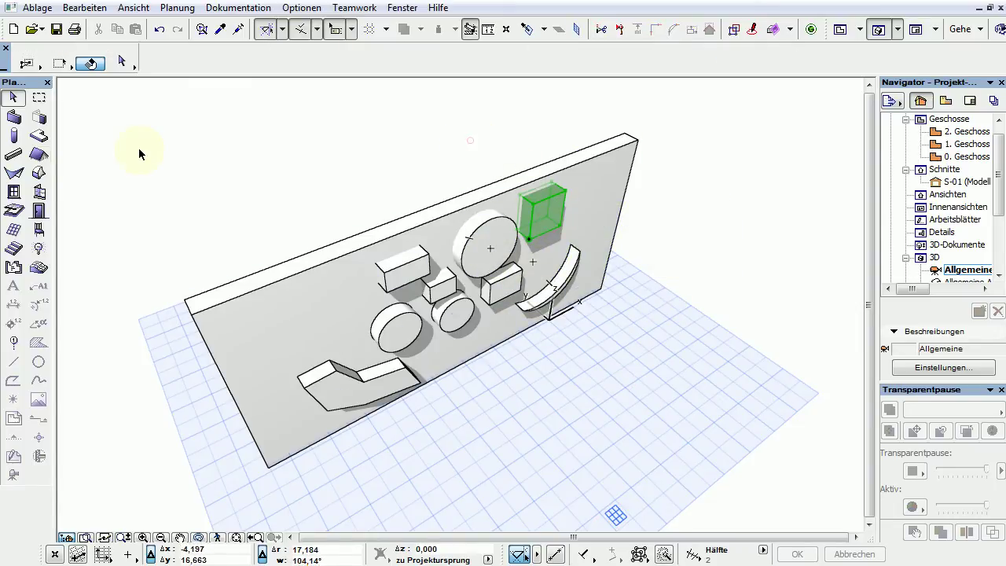
click(37, 176)
key(ctrl+a)
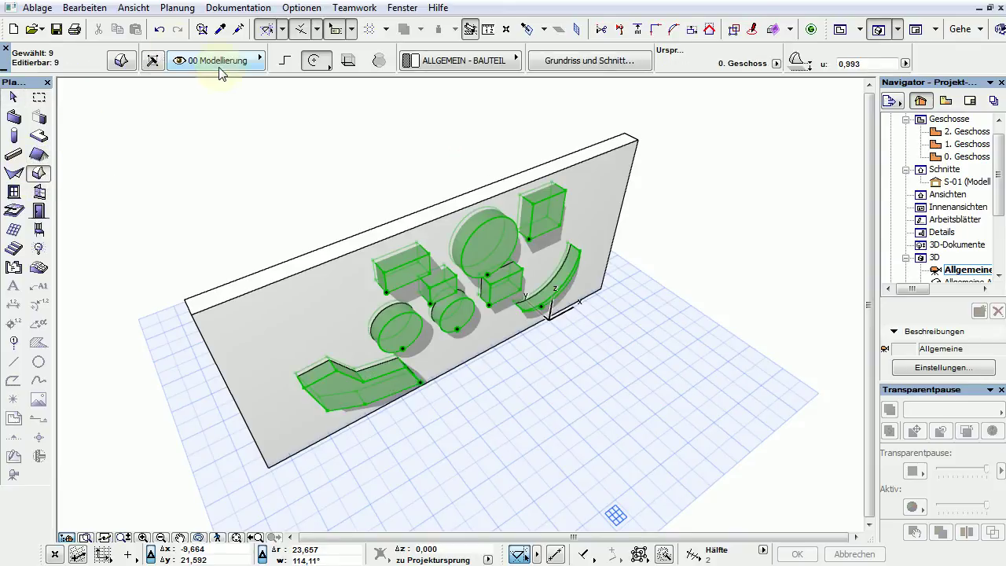
click(216, 61)
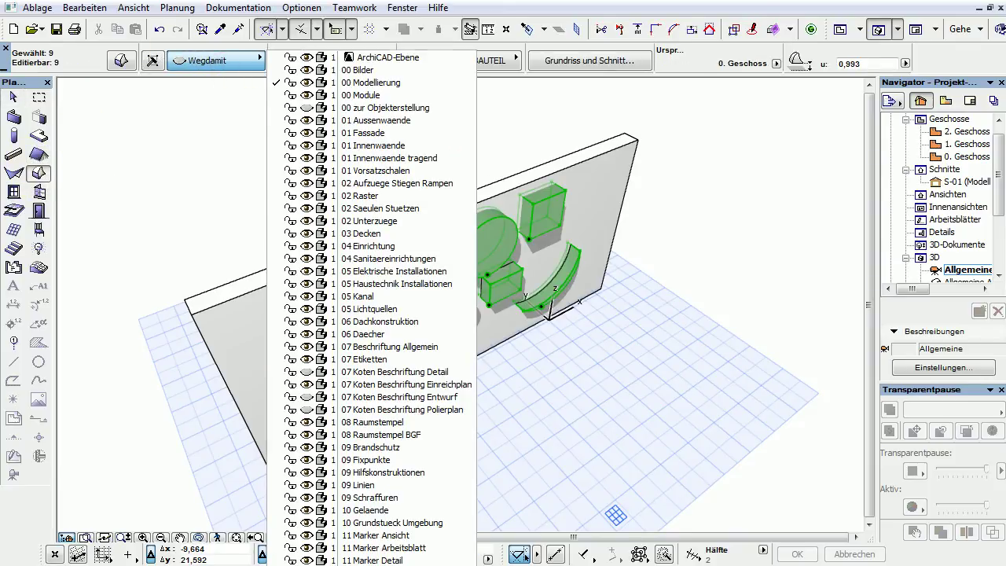
key(Return)
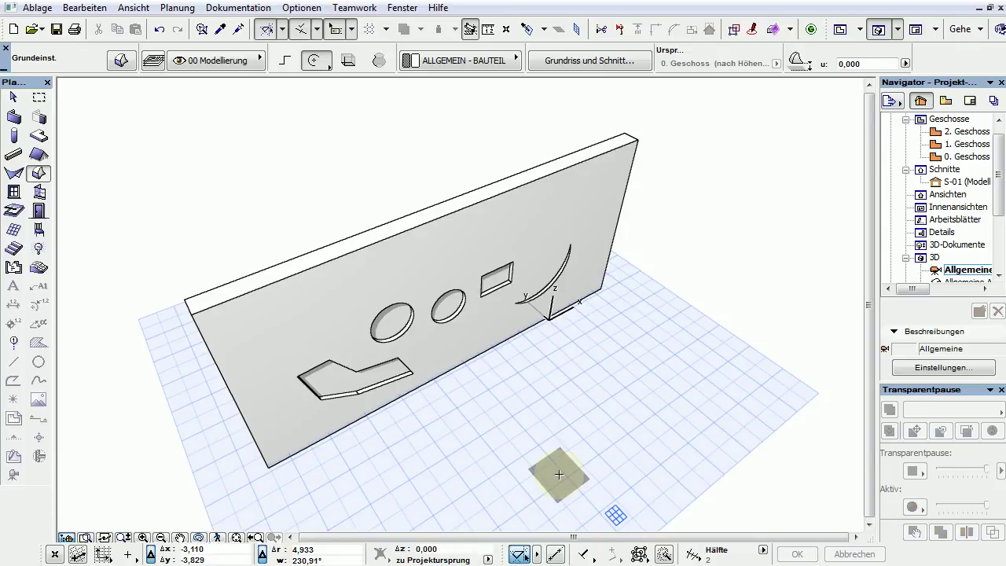
- Make the Wegdamit layer visible again in the layer settings, leaving no new Morph started
key(ctrl+l)
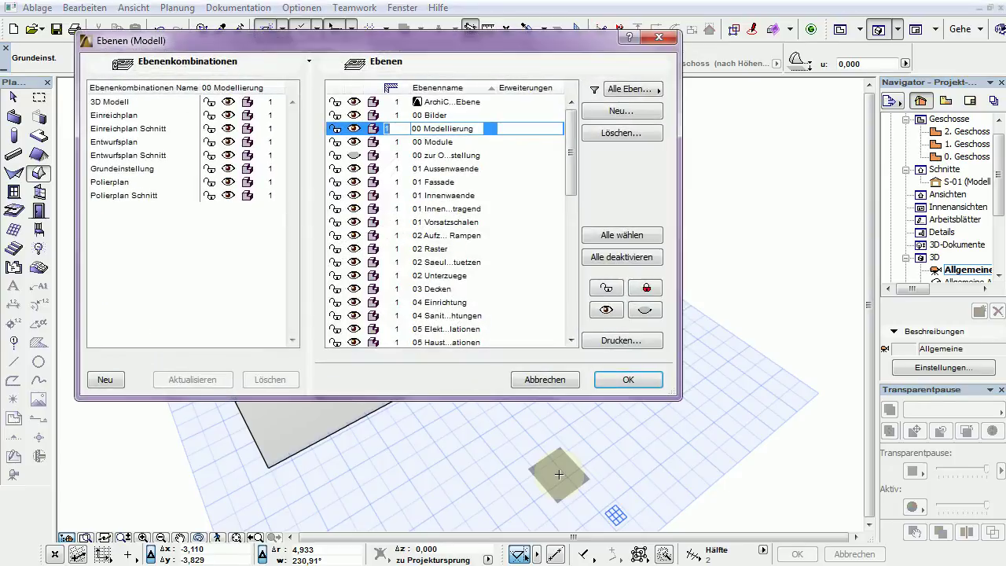
drag(570, 175, 569, 315)
click(369, 330)
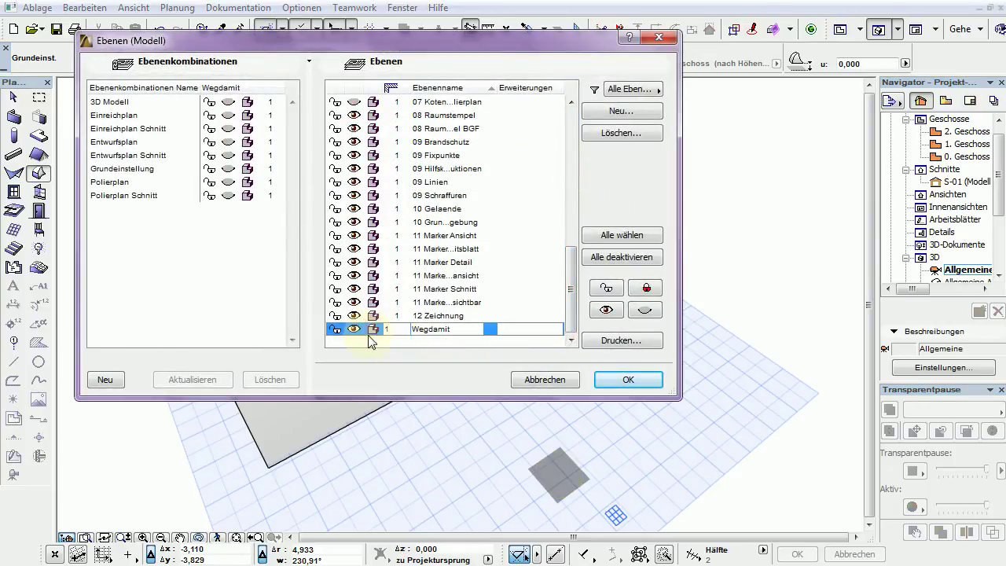
click(619, 381)
click(743, 182)
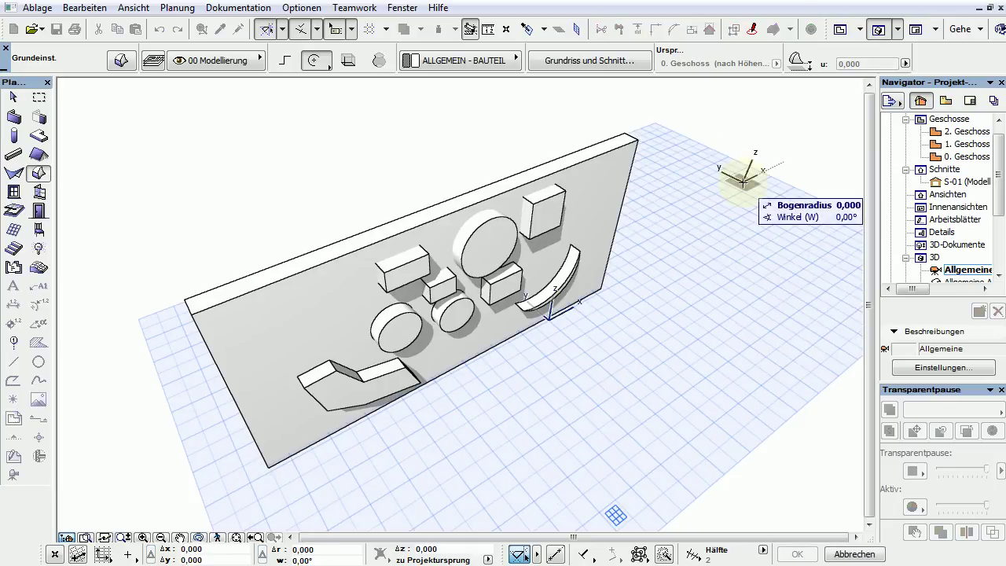
click(742, 183)
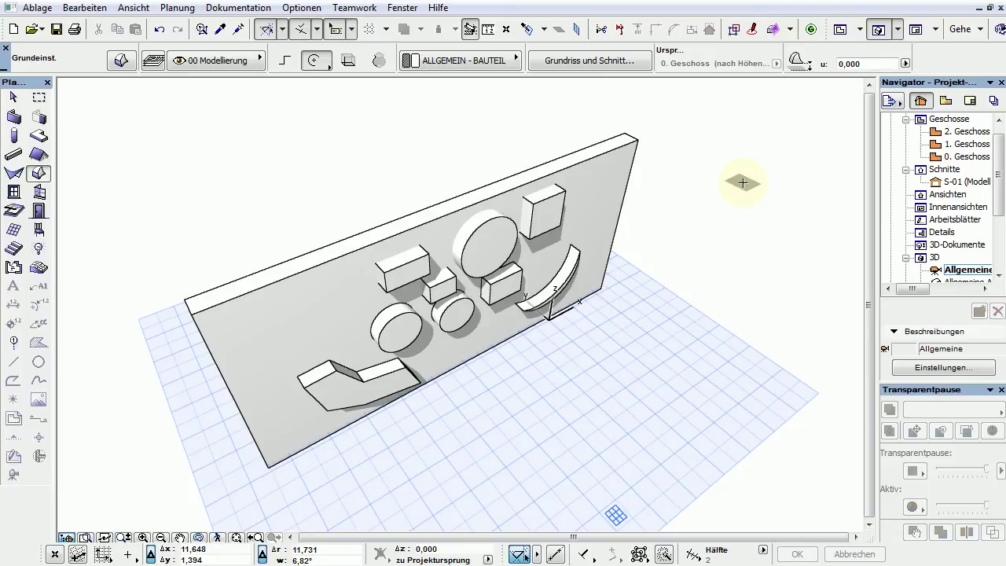
- Remove all existing Morph subtractions from the wall through its solid element links, and deselect the wall
click(12, 97)
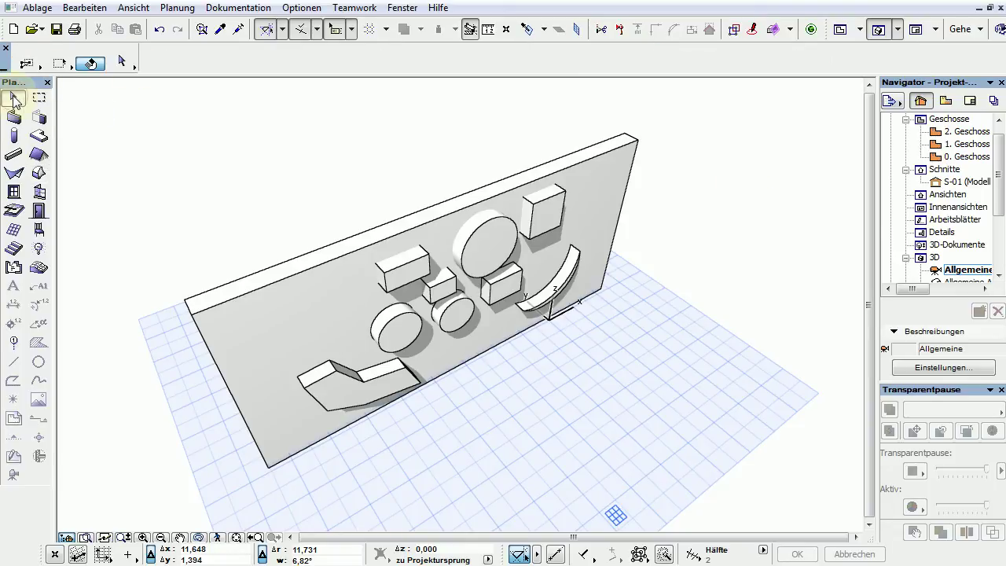
click(257, 290)
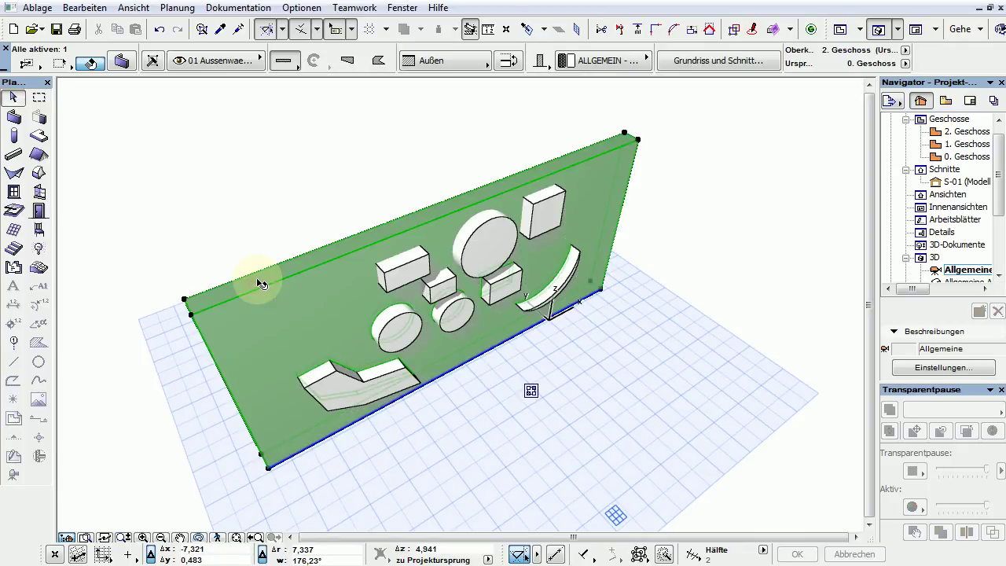
click(533, 393)
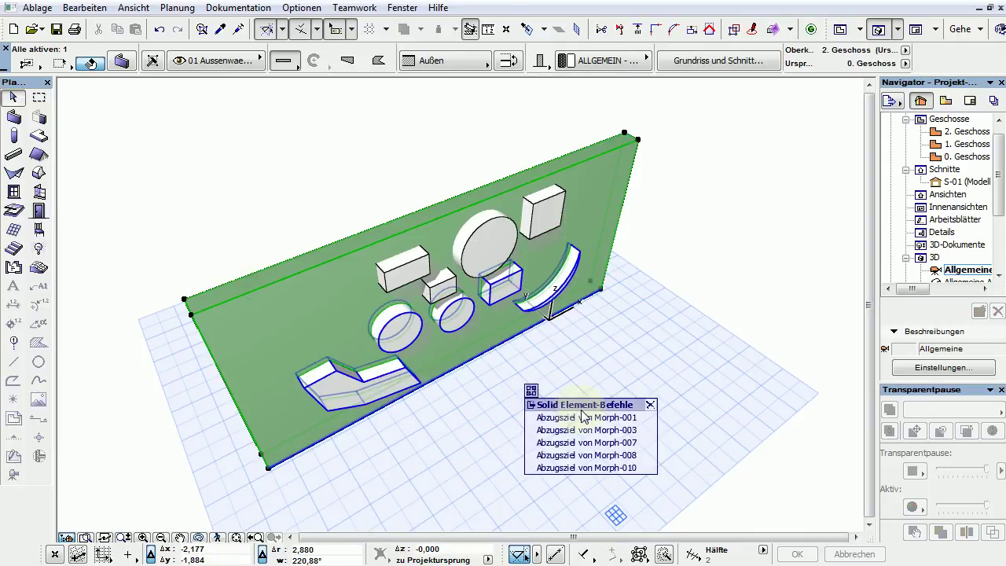
click(633, 419)
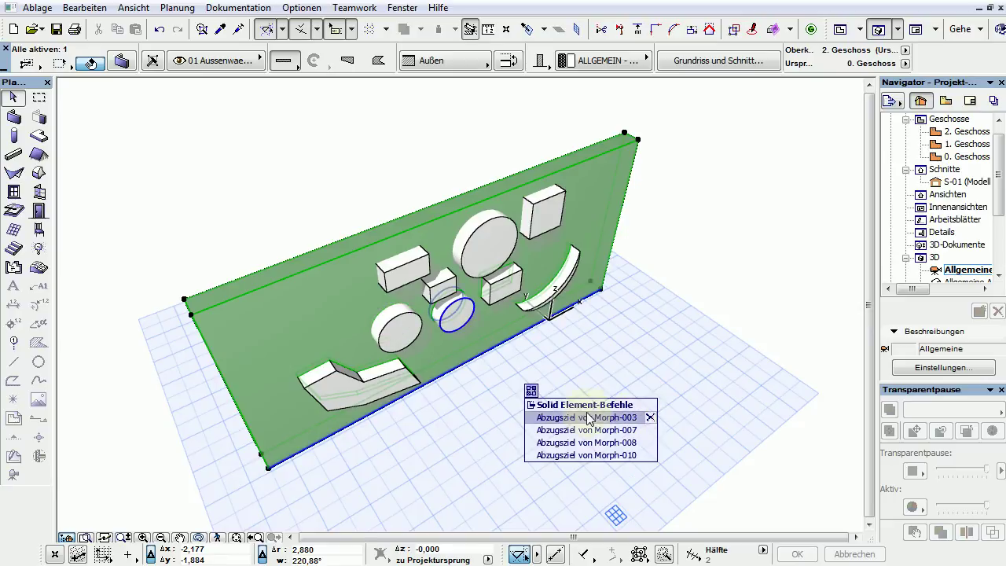
click(649, 418)
click(649, 418)
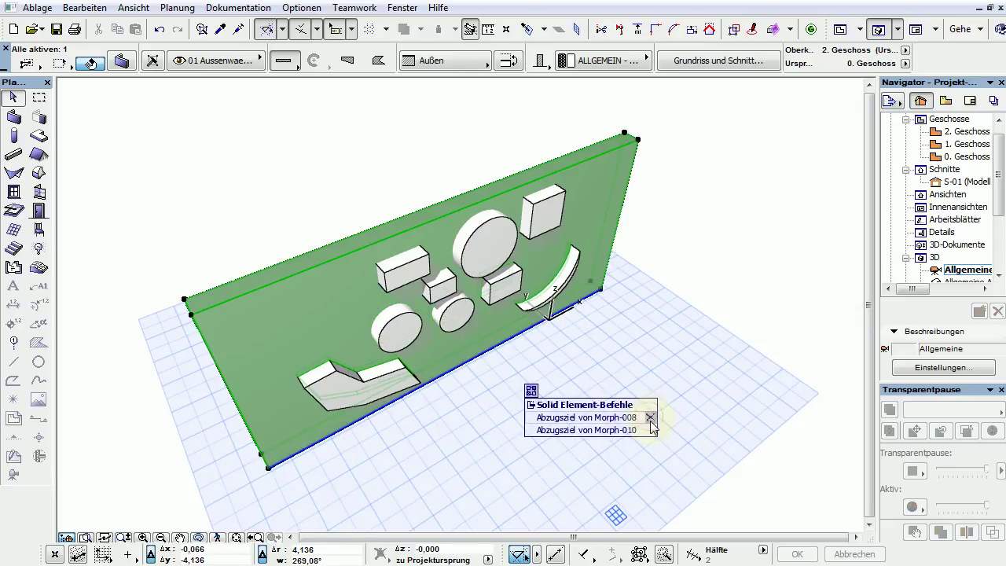
click(649, 418)
click(649, 418)
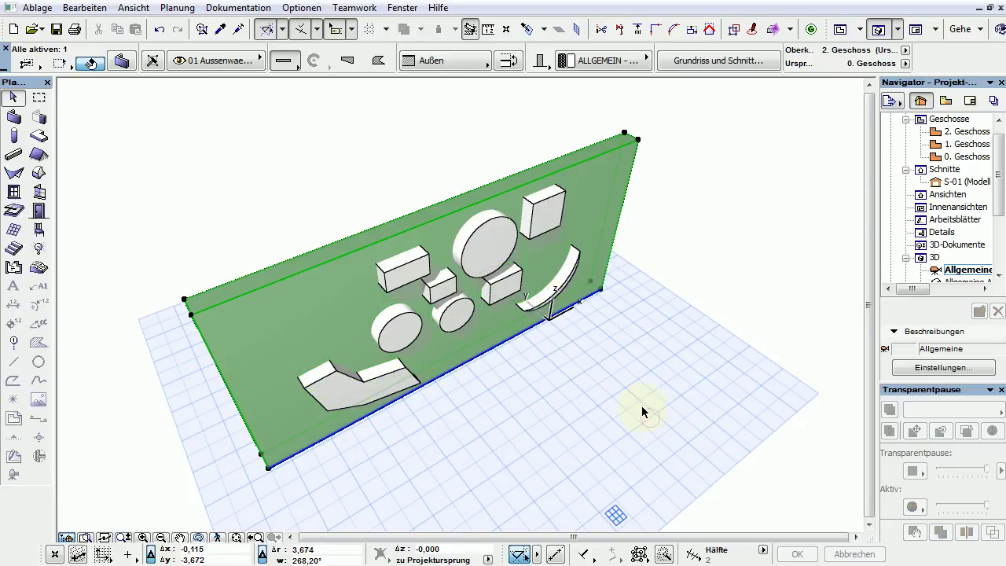
click(641, 405)
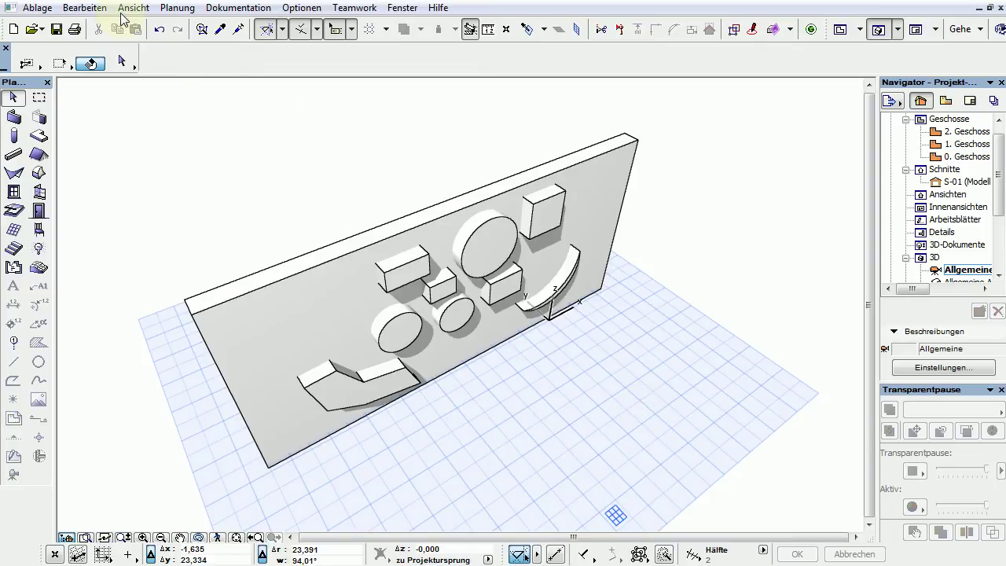
- Open the solid element operations and store the heightened wall as the target element
click(170, 11)
click(209, 193)
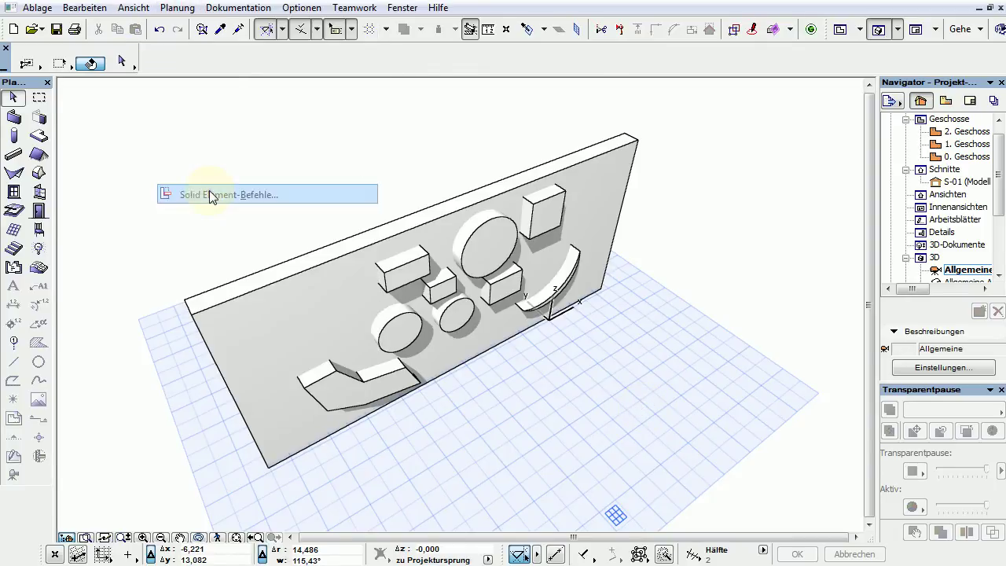
click(684, 78)
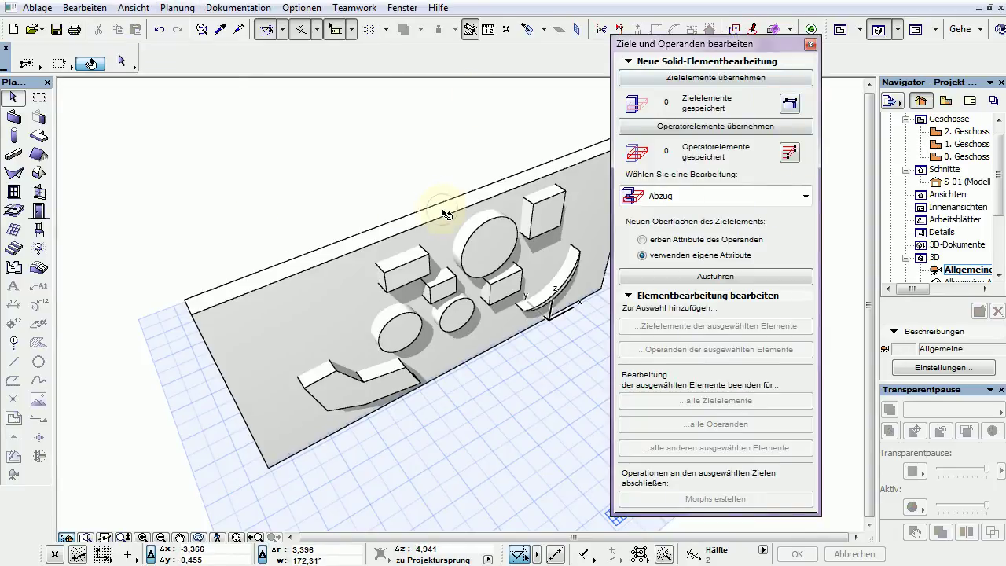
click(445, 213)
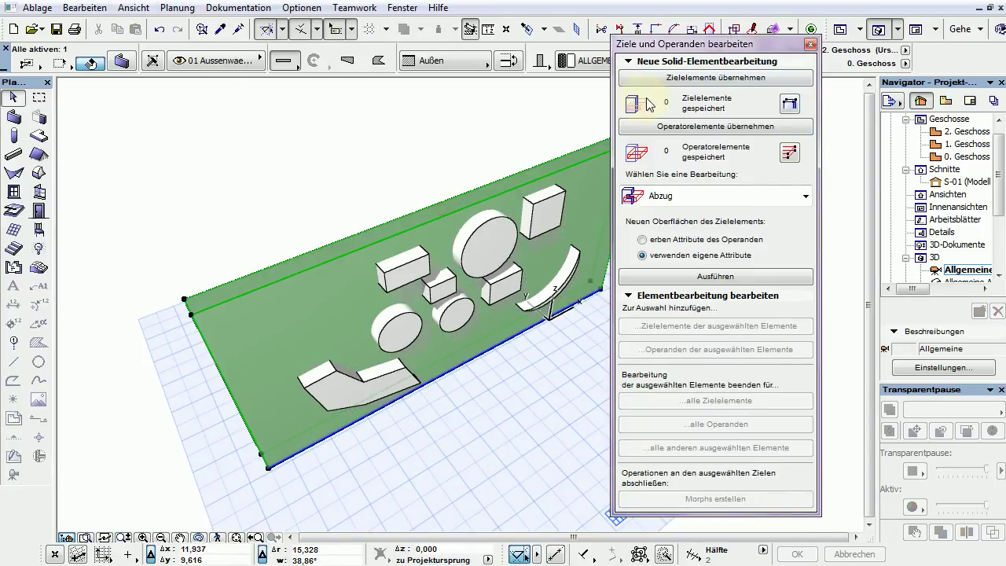
click(696, 77)
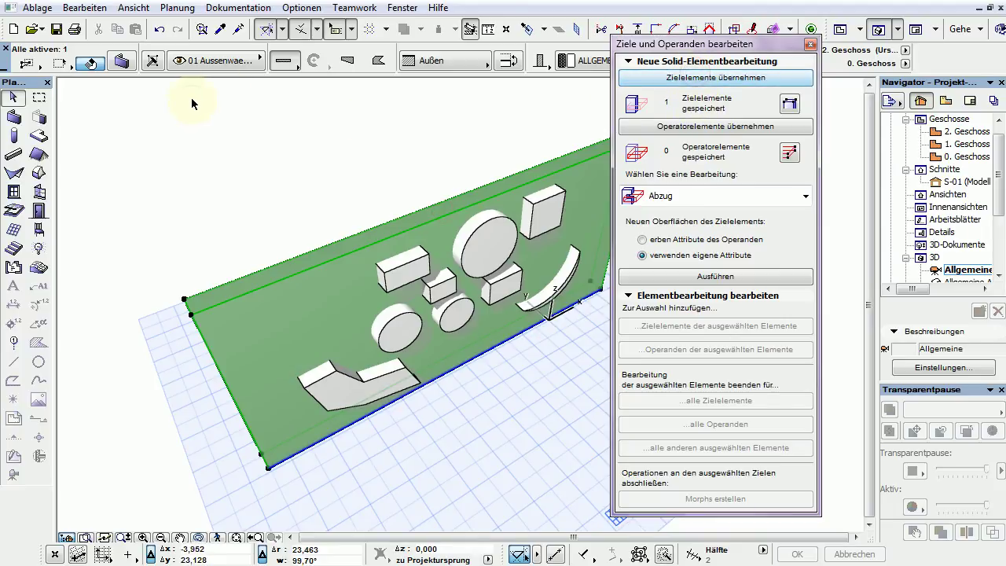
- Store all Morphs as operators, subtract them from the wall with its own attributes kept, and close the operations palette
click(39, 174)
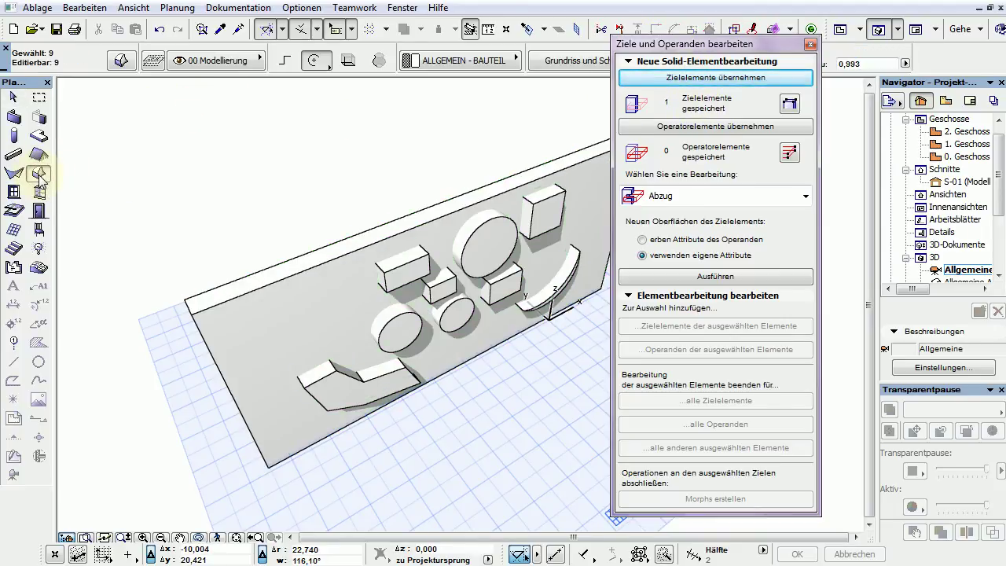
key(ctrl+a)
click(743, 127)
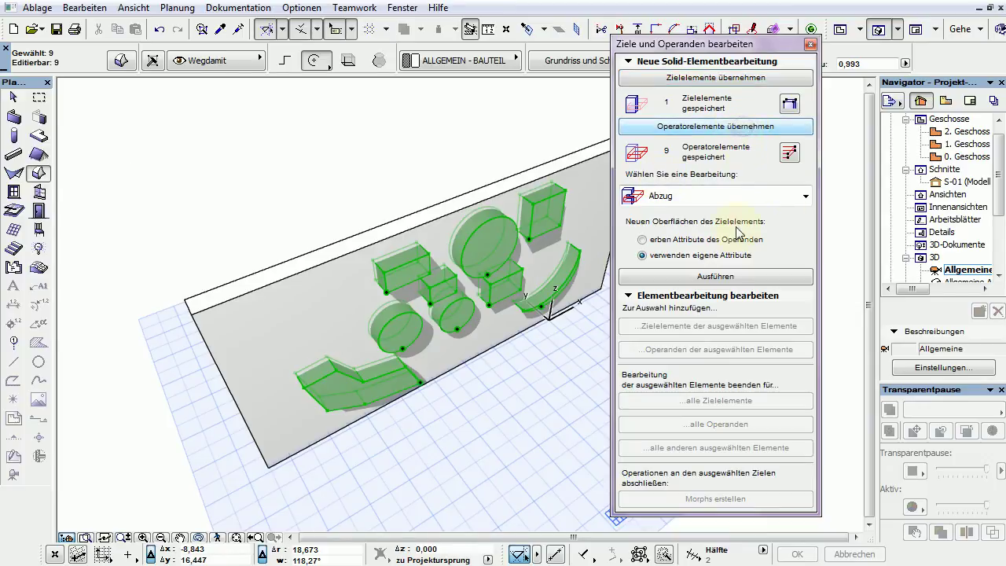
click(711, 276)
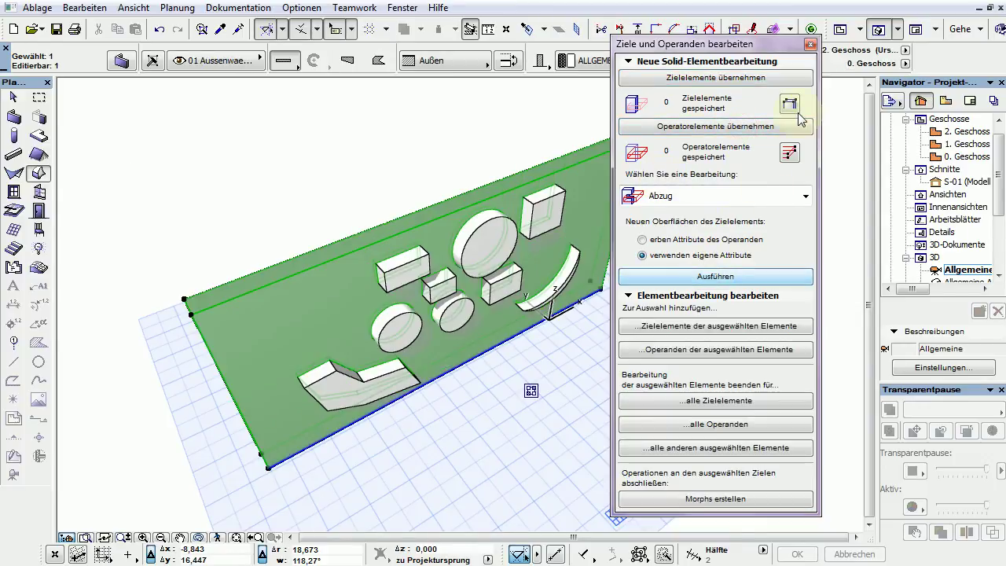
click(810, 44)
- Hide the Wegdamit layer so that only the wall with its recesses is displayed
key(ctrl+l)
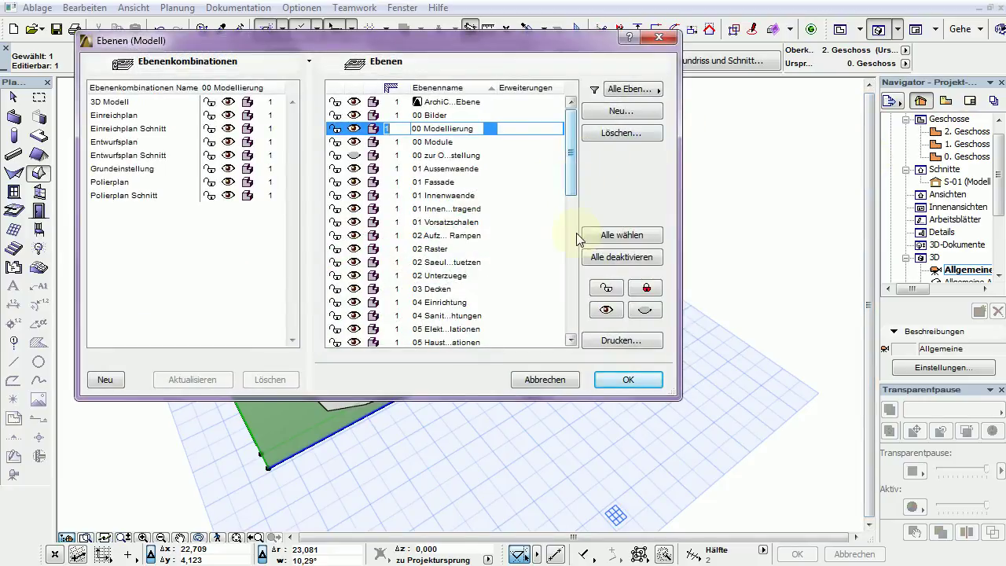
drag(571, 180, 572, 318)
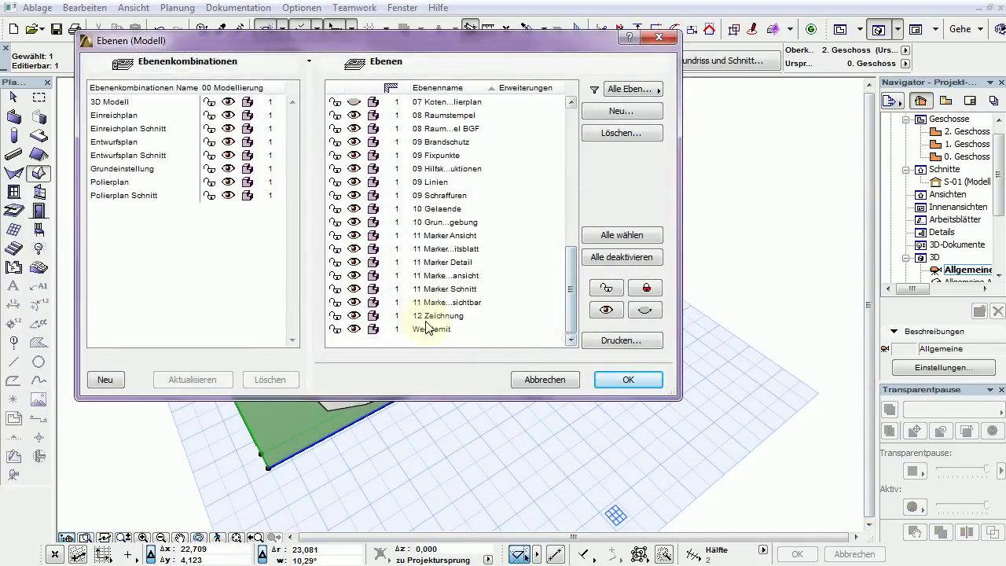
click(354, 329)
click(627, 380)
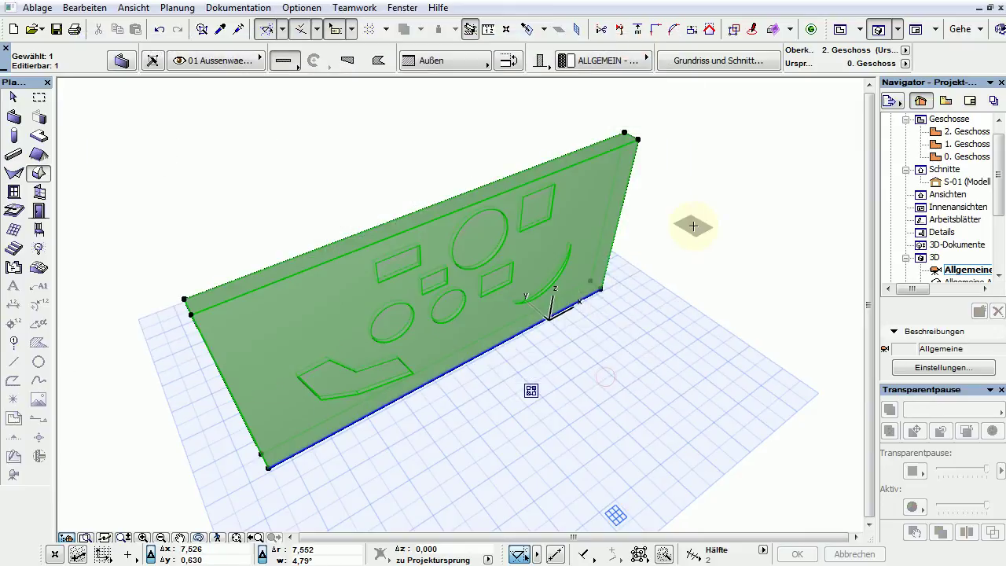
click(728, 273)
drag(701, 274, 361, 344)
key(ctrl+a)
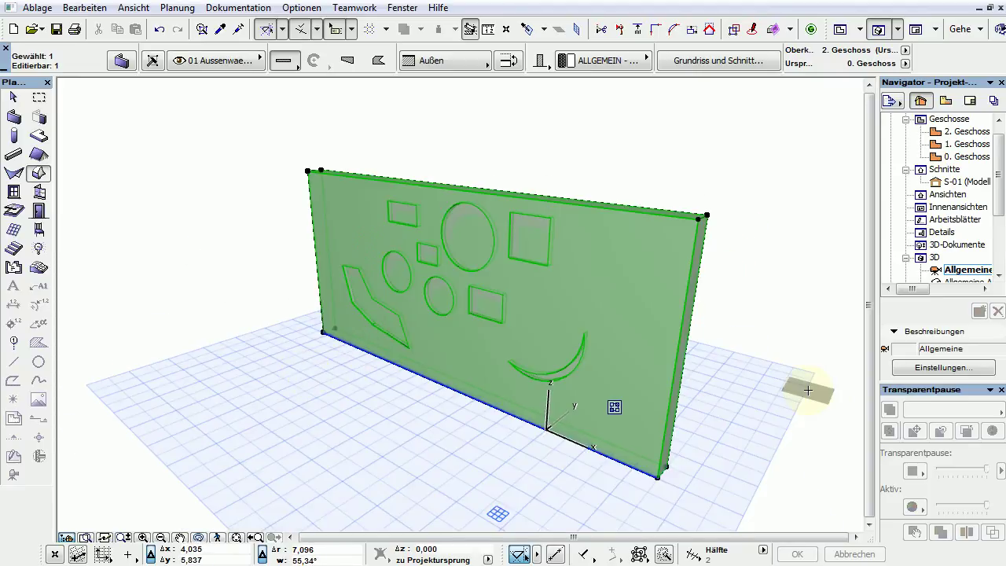
key(ctrl+l)
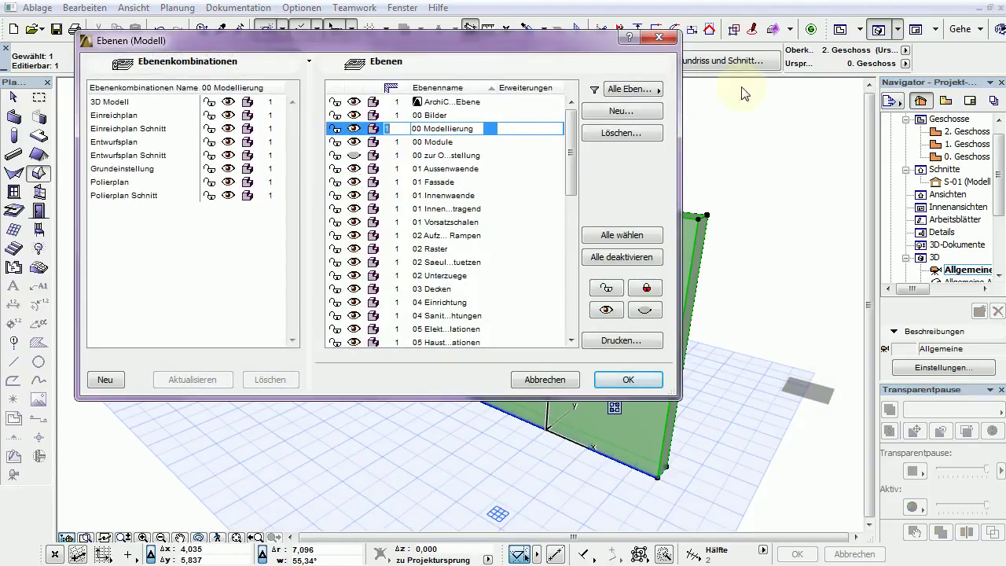
key(Return)
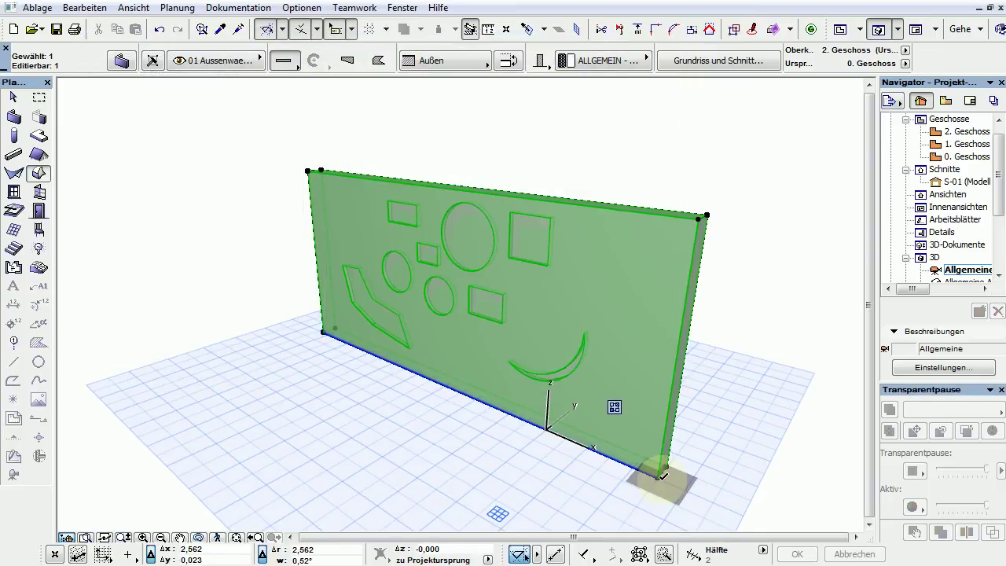
- Move the wall from its lower corner by its own thickness, a distance of 0.450 at 270°
click(663, 475)
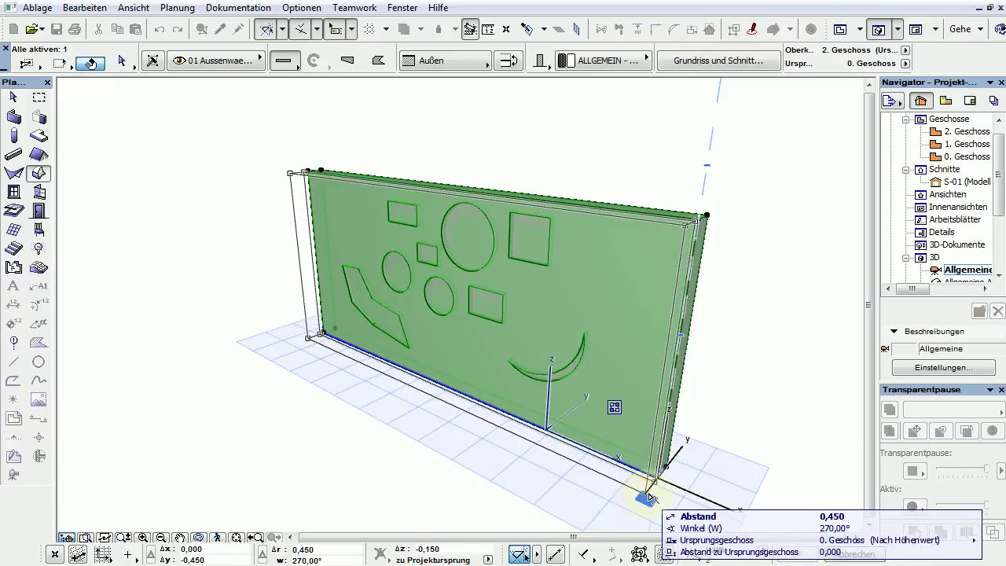
click(659, 487)
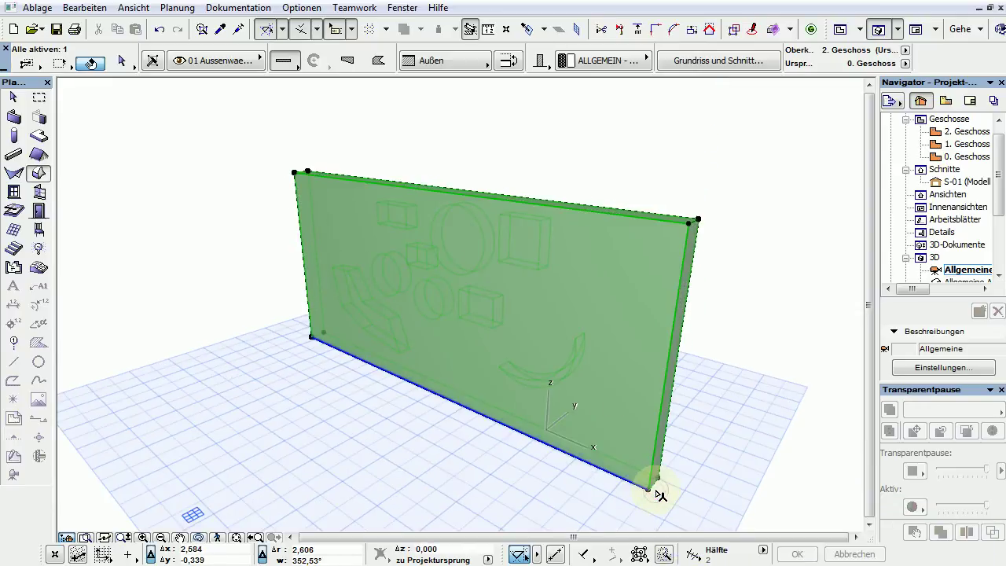
click(658, 482)
click(659, 482)
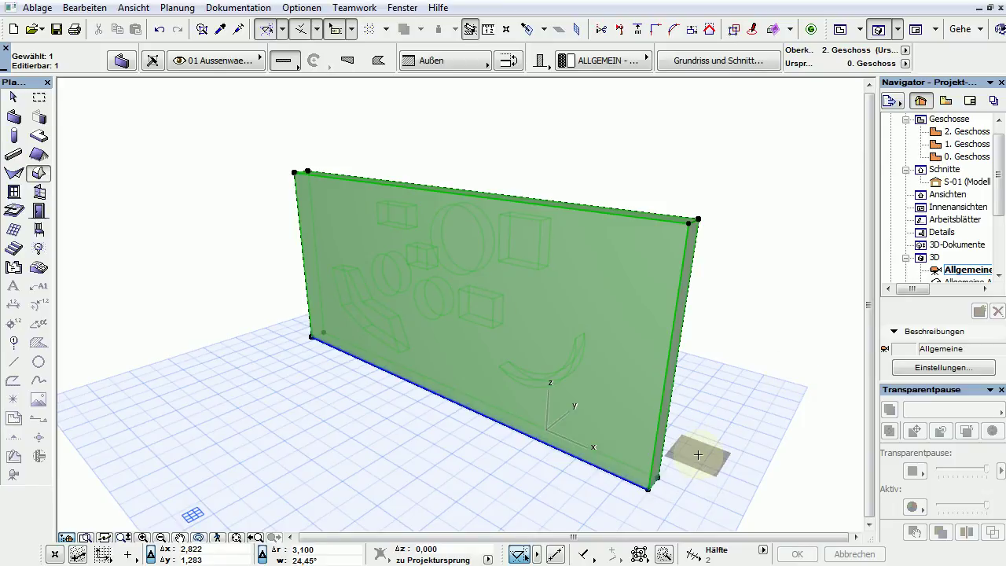
- Switch to the ground floor plan and make the Wegdamit layer visible to display the Morphs
key(F2)
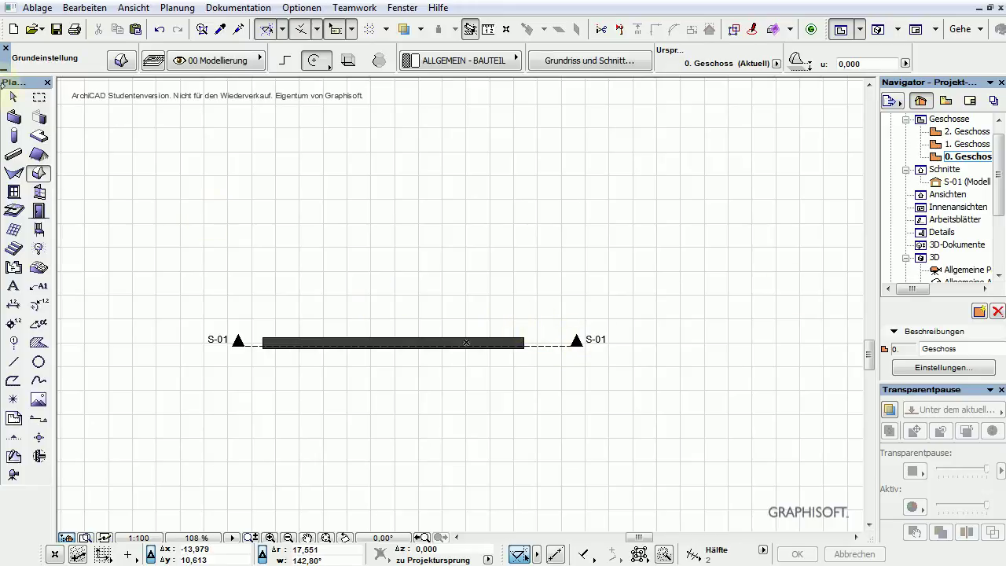
click(13, 96)
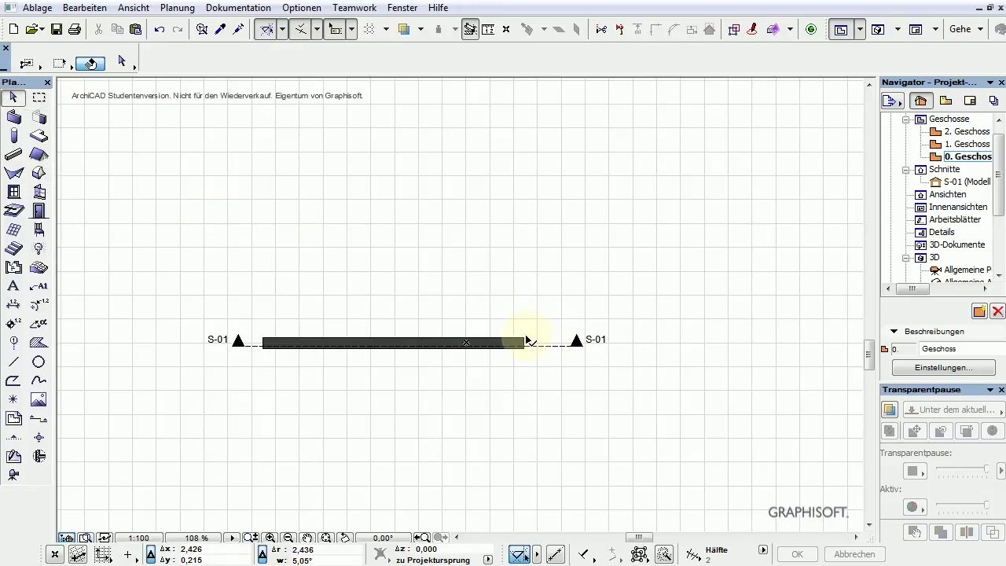
key(ctrl+l)
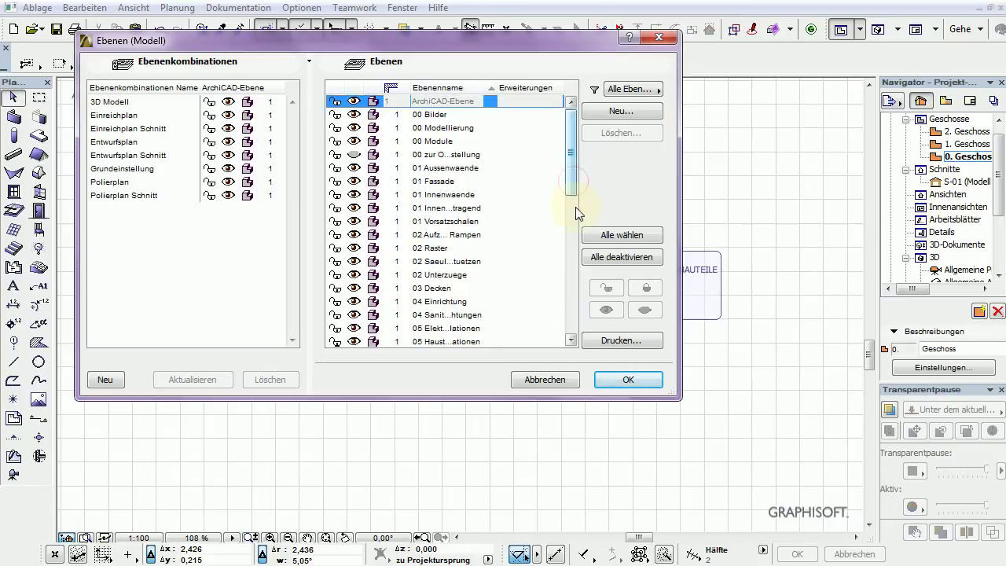
drag(575, 206, 570, 332)
click(351, 330)
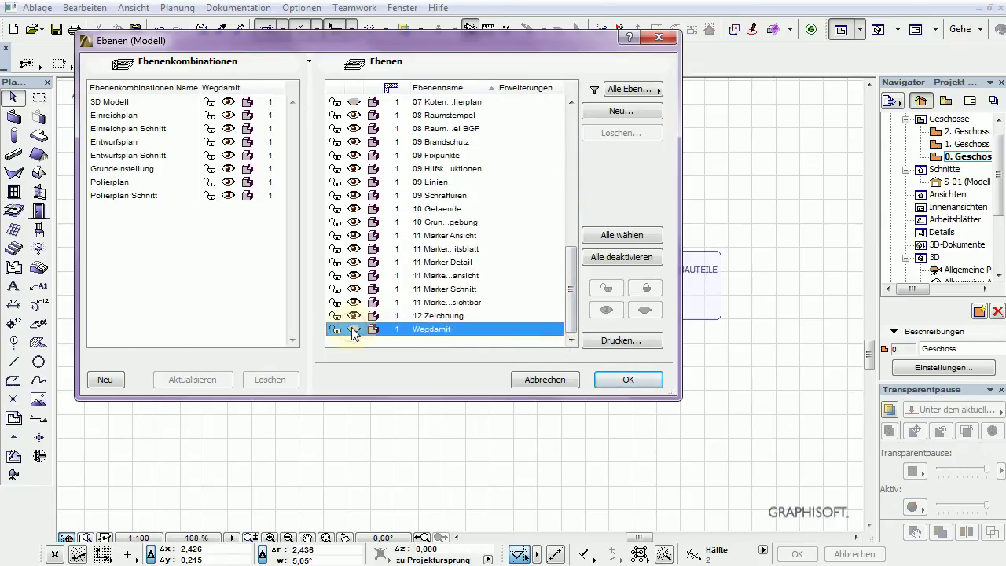
click(622, 379)
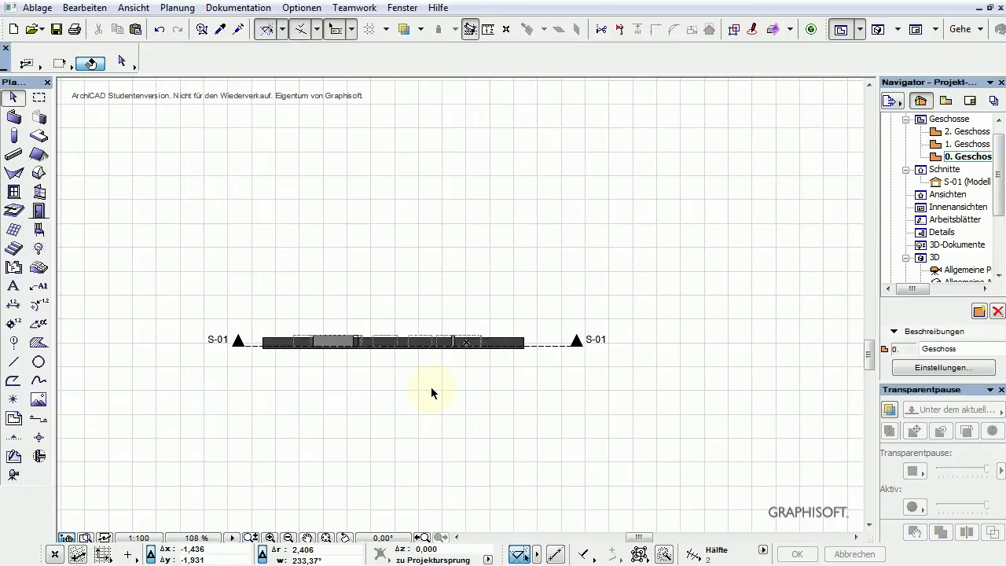
- Select the wall in the floor plan and move it back up toward the Morphs, onto the S-01 section line
scroll(432, 387, up, 15)
scroll(423, 353, down, 14)
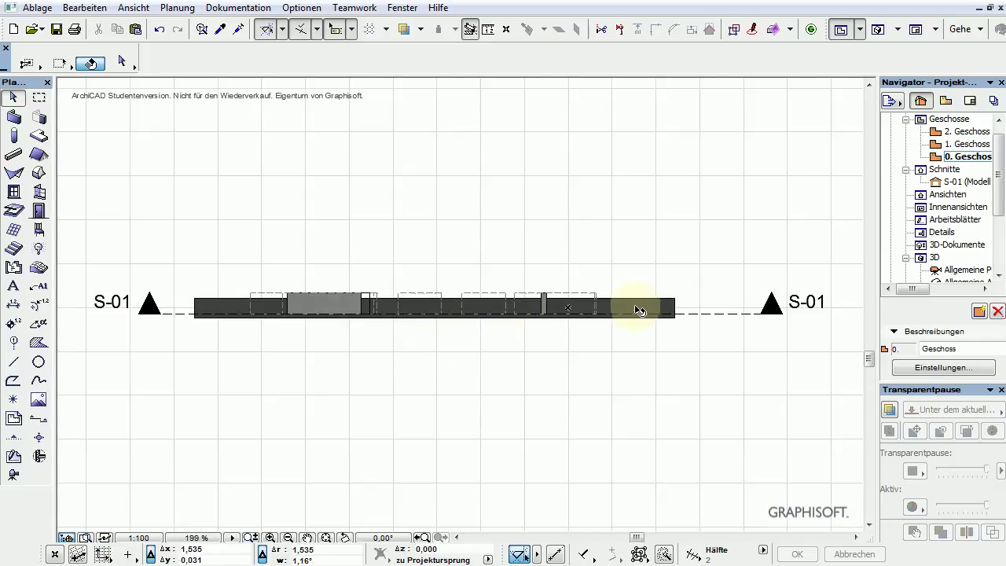
click(669, 306)
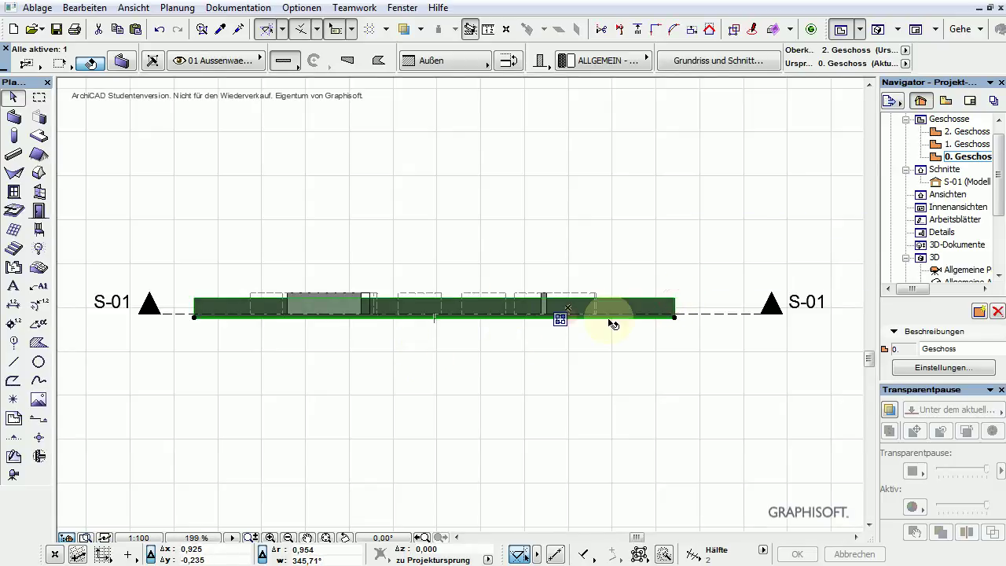
click(568, 306)
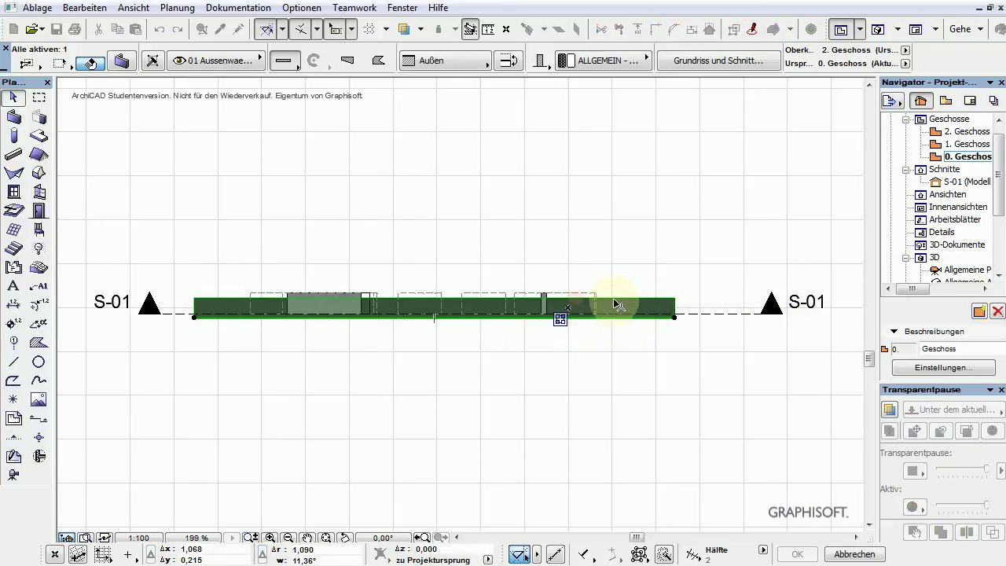
click(703, 298)
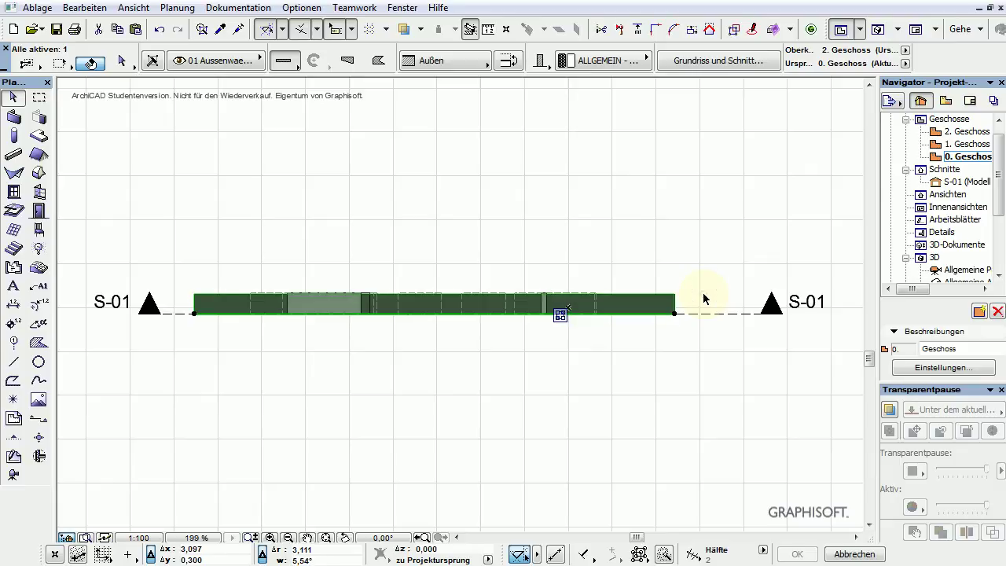
- Shift the wall slightly further up in plan from its lower end corner to align it more closely with the Morph outlines
click(644, 316)
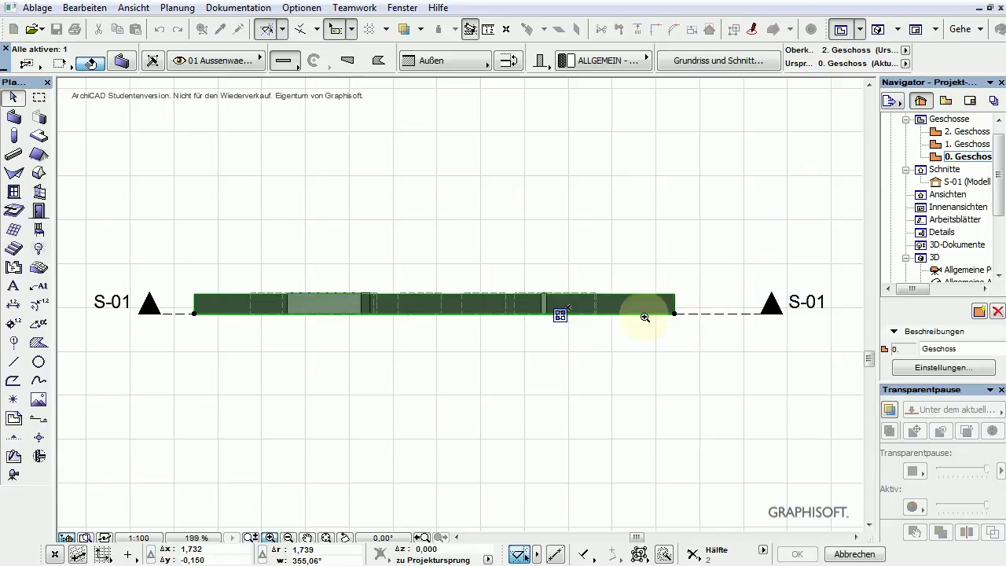
scroll(730, 263, up, 5)
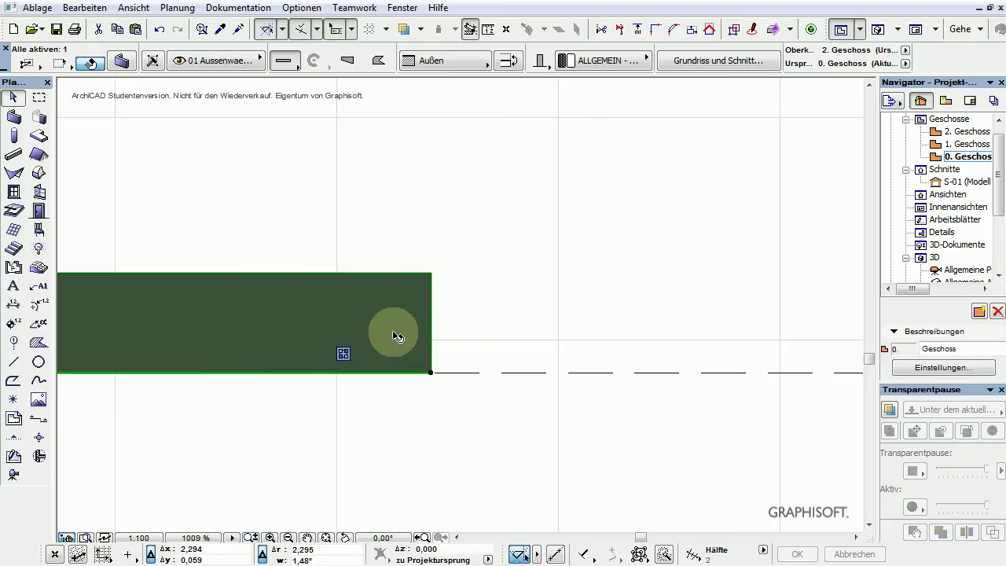
middle_drag(452, 345, 579, 348)
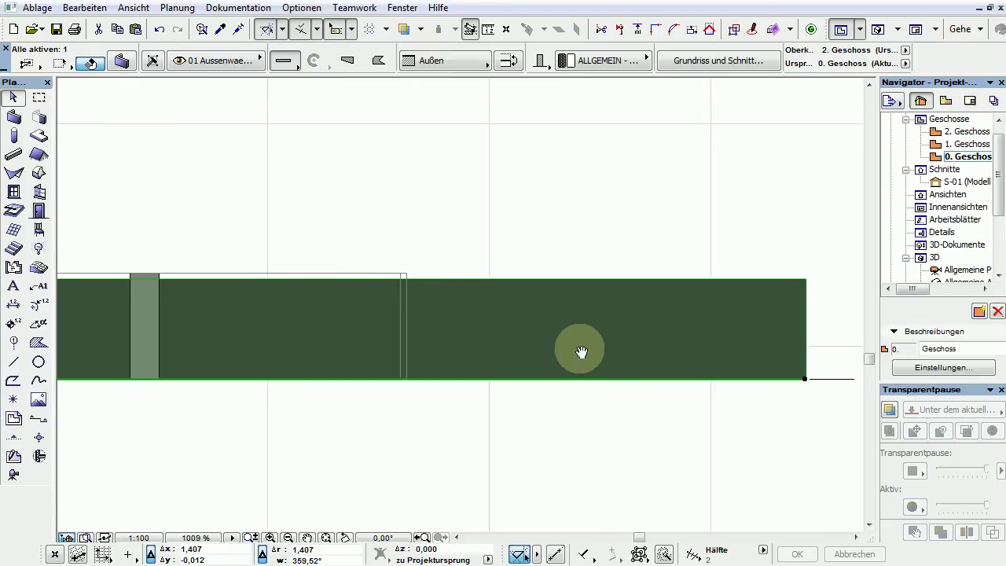
click(806, 381)
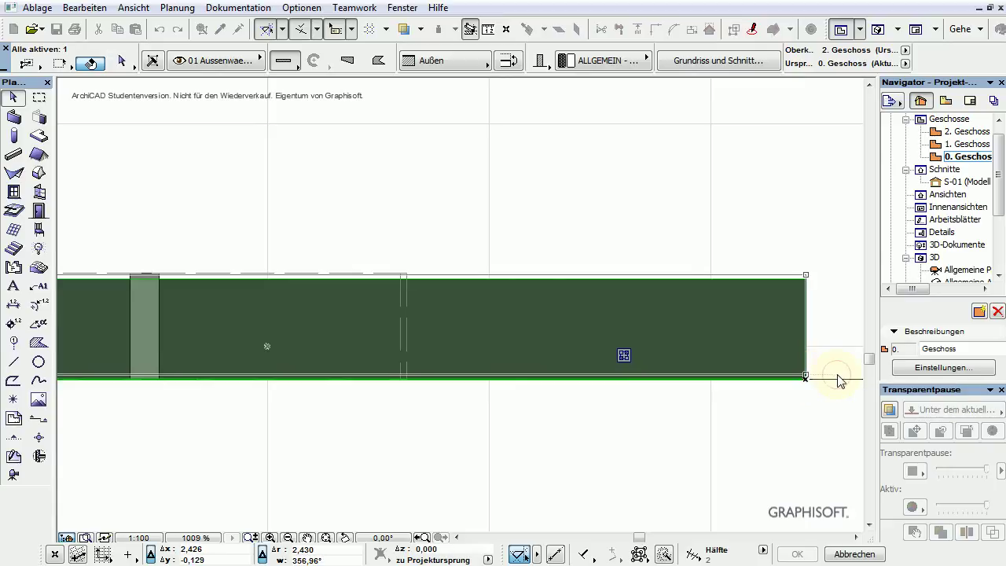
click(837, 381)
- Display the moved wall in 3D, inspect its recesses from above, and deselect it
key(F3)
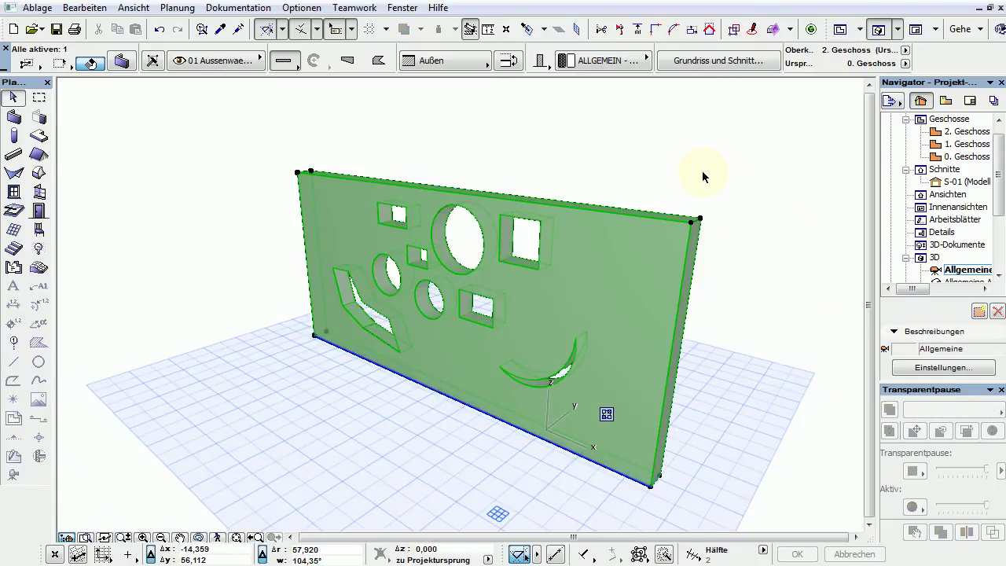
mouse_move(523, 384)
mouse_down()
mouse_move(734, 362)
mouse_move(651, 243)
mouse_move(301, 269)
mouse_move(509, 424)
mouse_move(675, 395)
mouse_move(640, 429)
mouse_move(534, 433)
mouse_move(597, 324)
mouse_up()
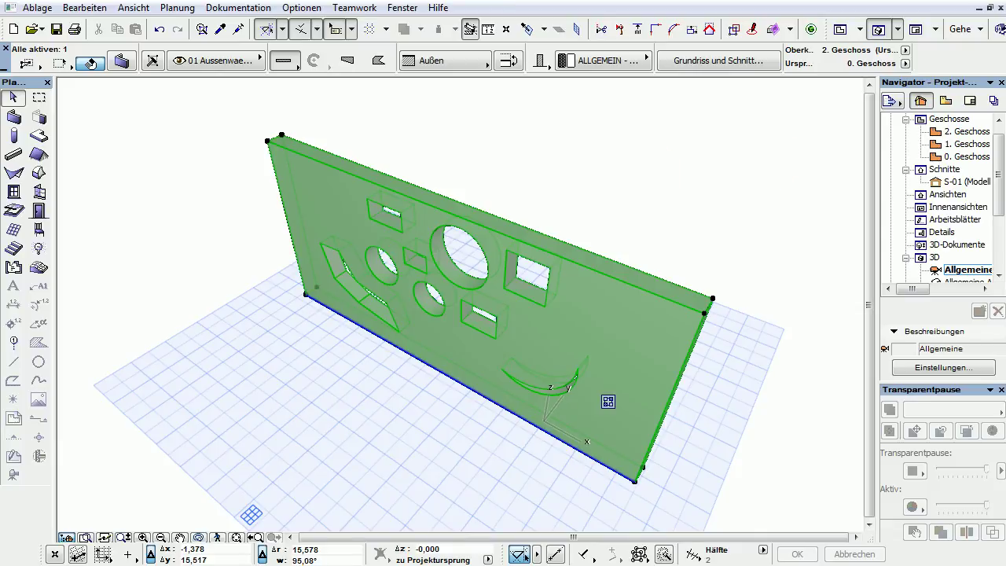
click(223, 197)
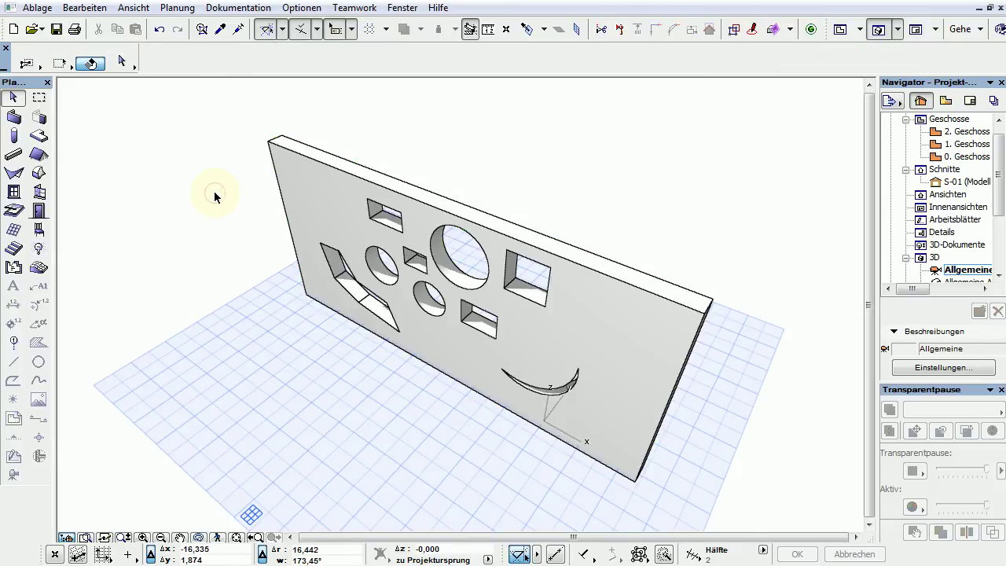